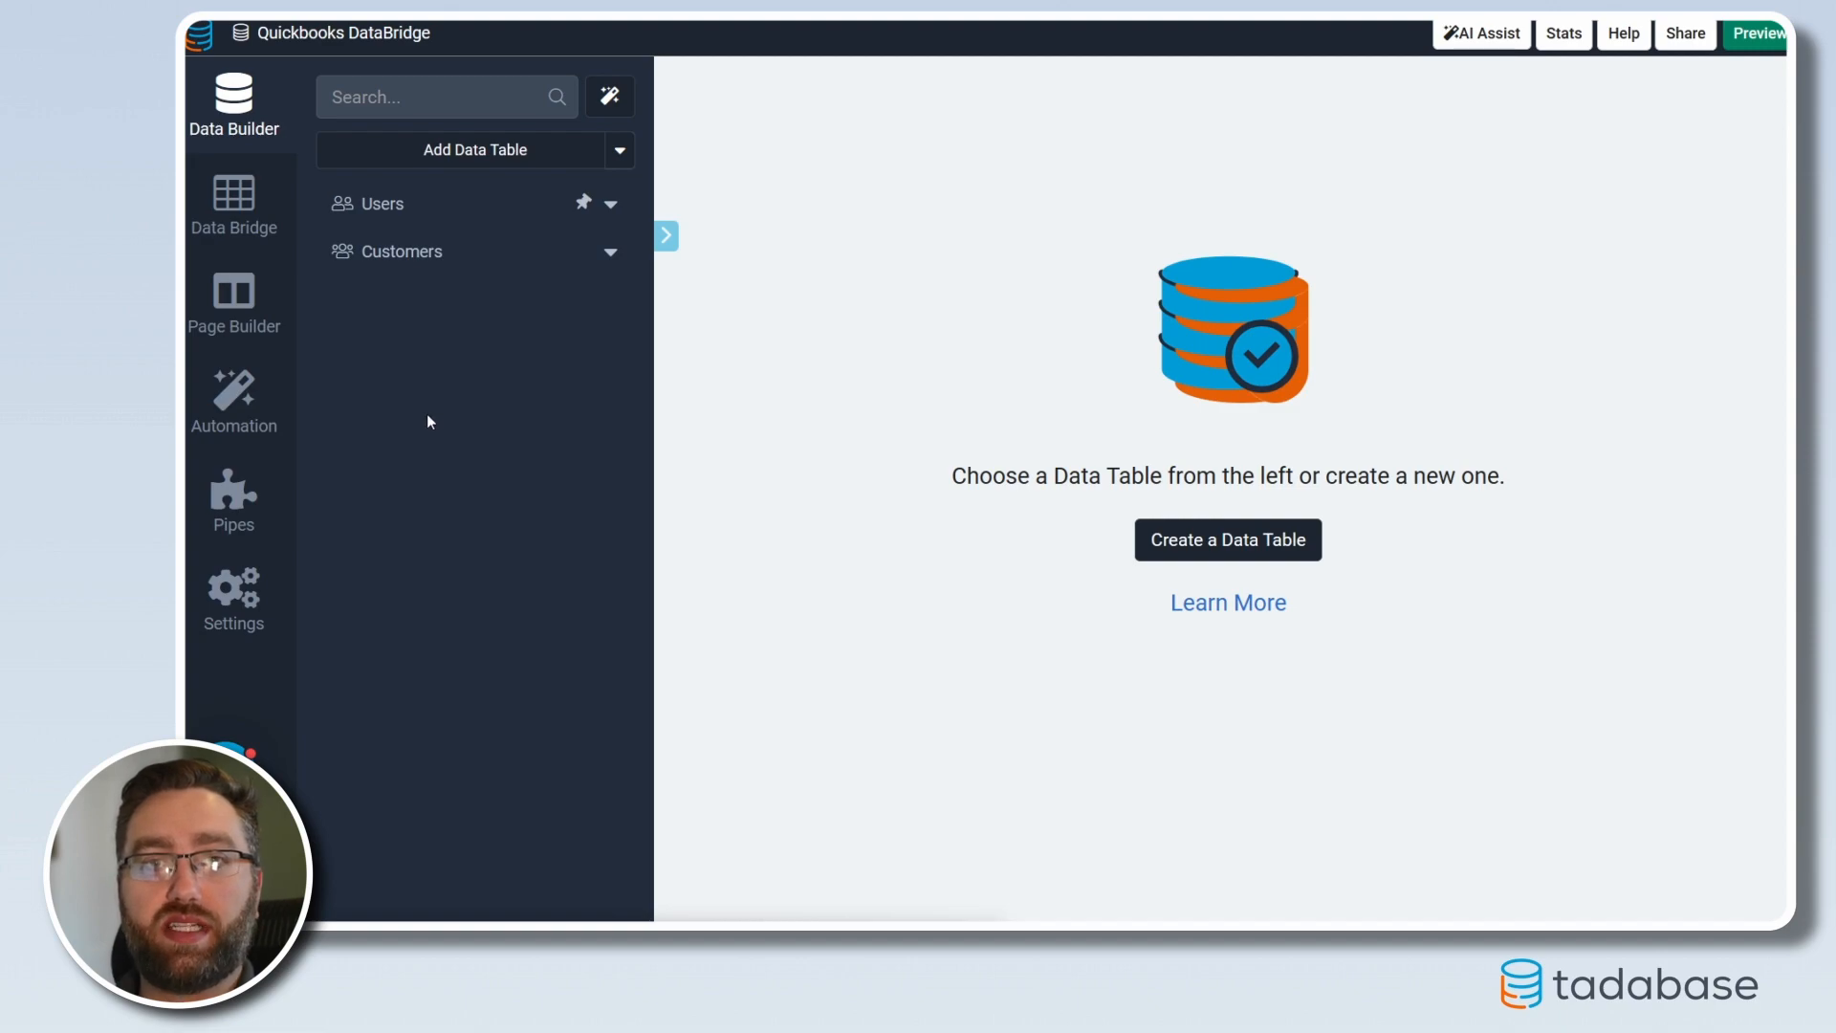
# Choose the Quickbooks connector in the Data Bridge catalogue and start its authorization
pyautogui.click(251, 233)
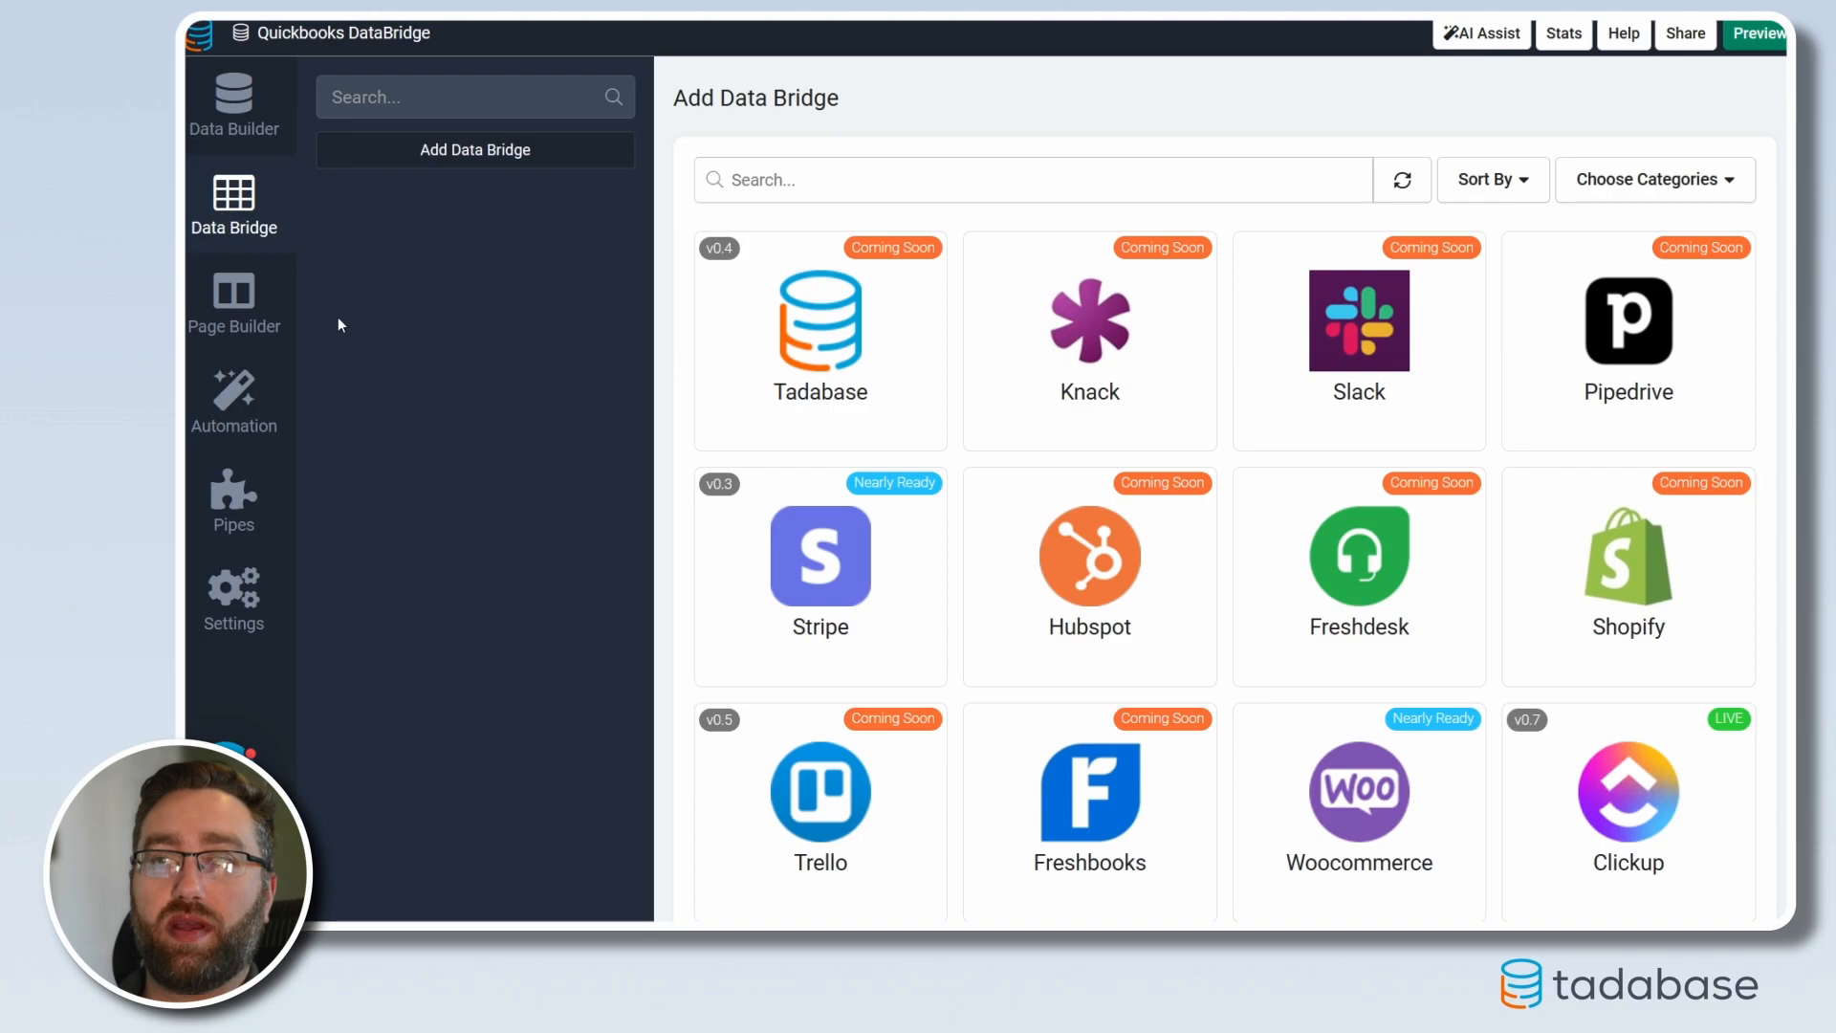
pyautogui.scroll(-3, 1282, 685)
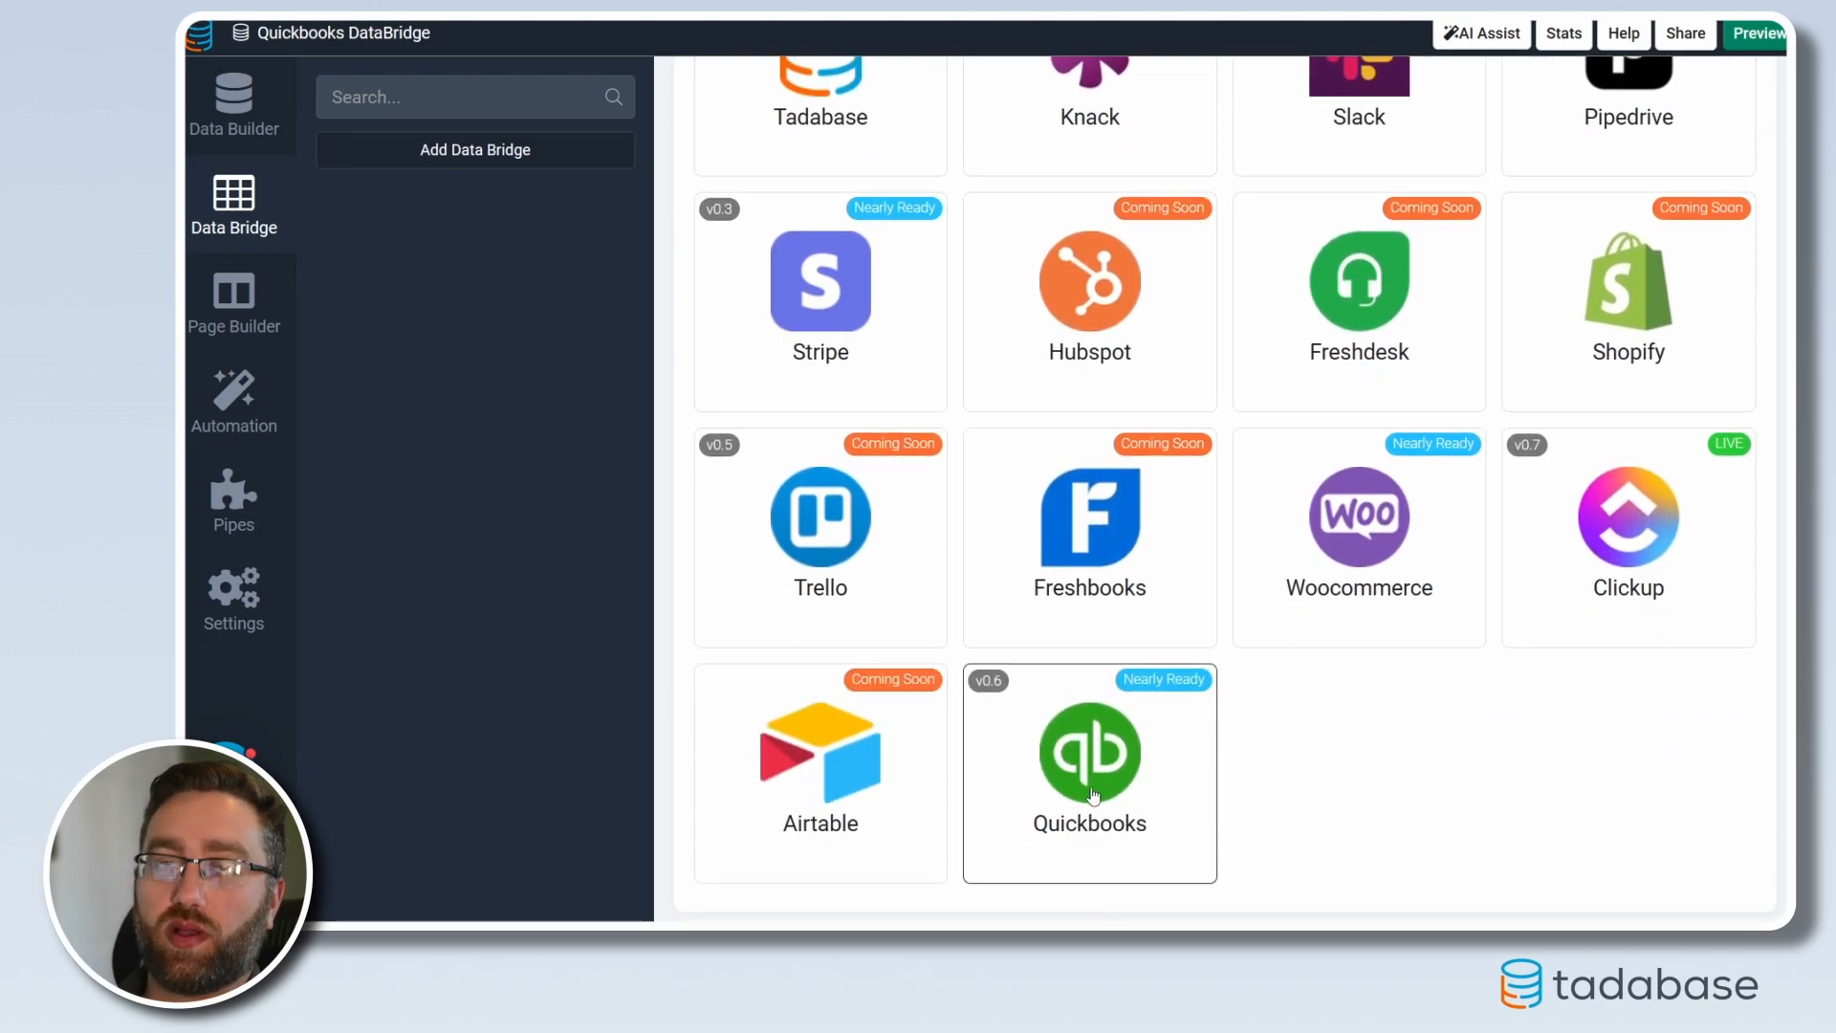
pyautogui.click(1093, 794)
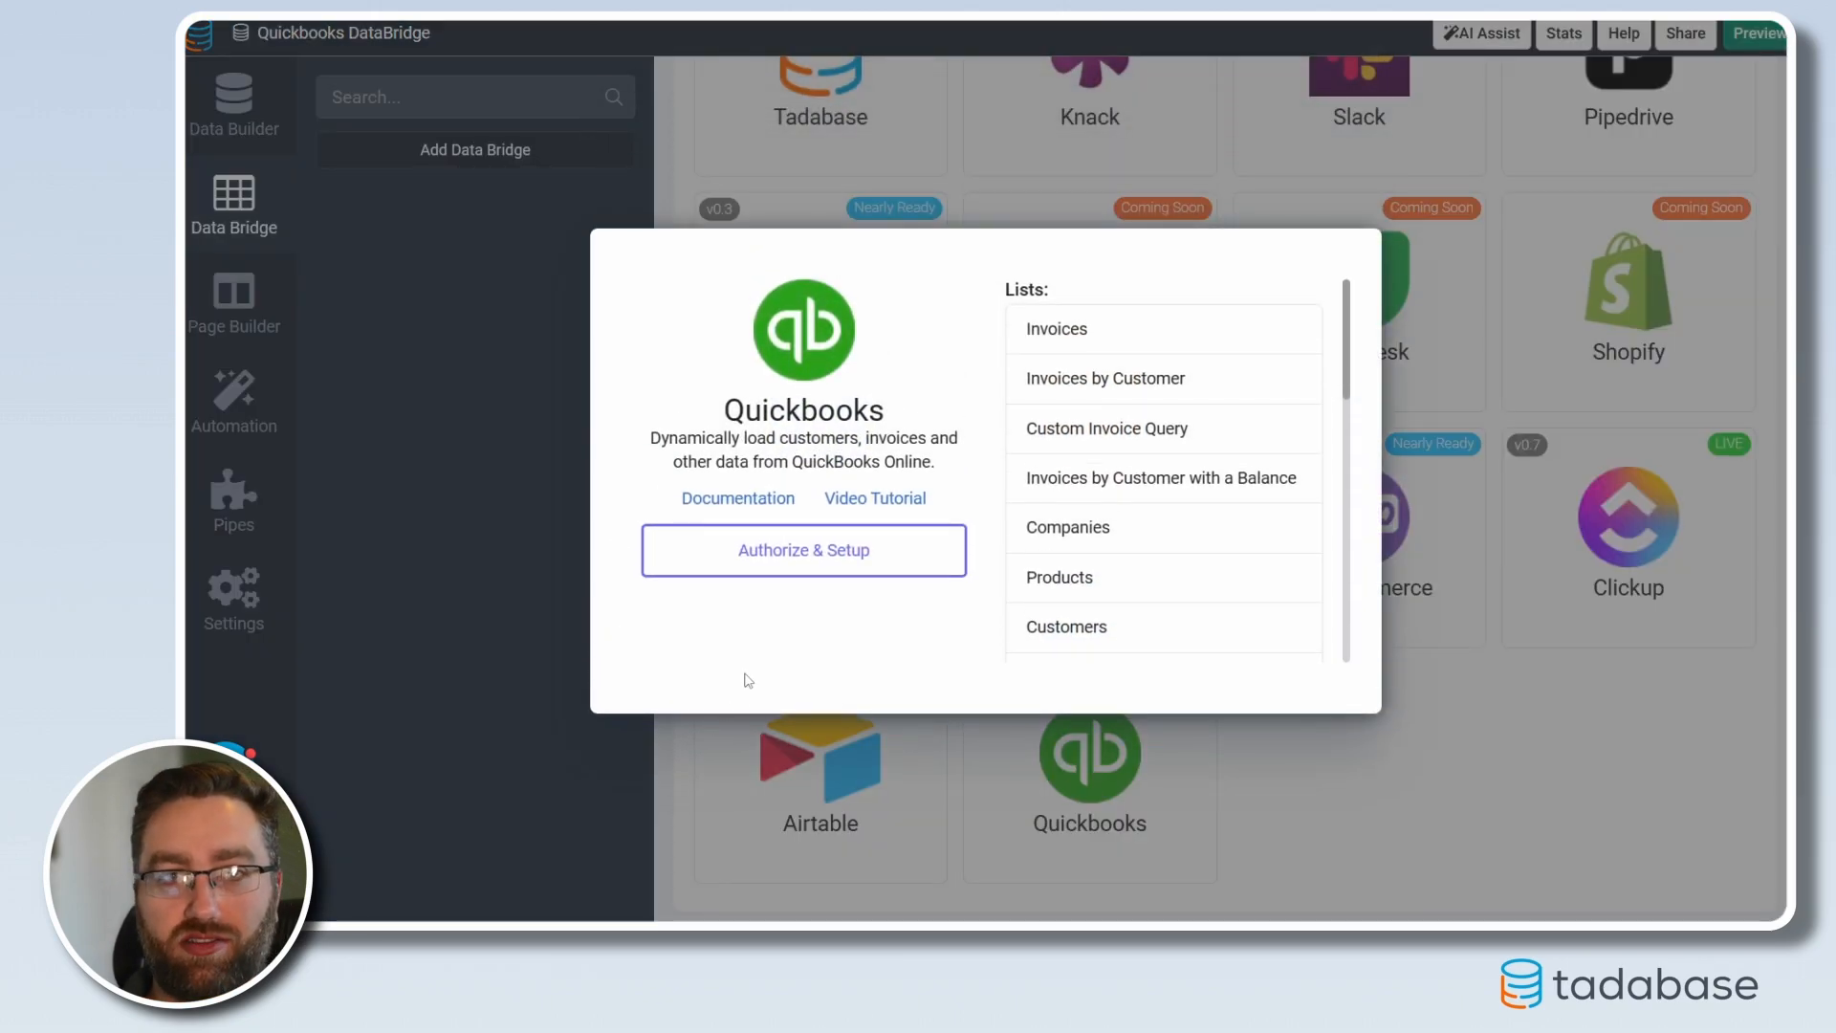
pyautogui.click(730, 567)
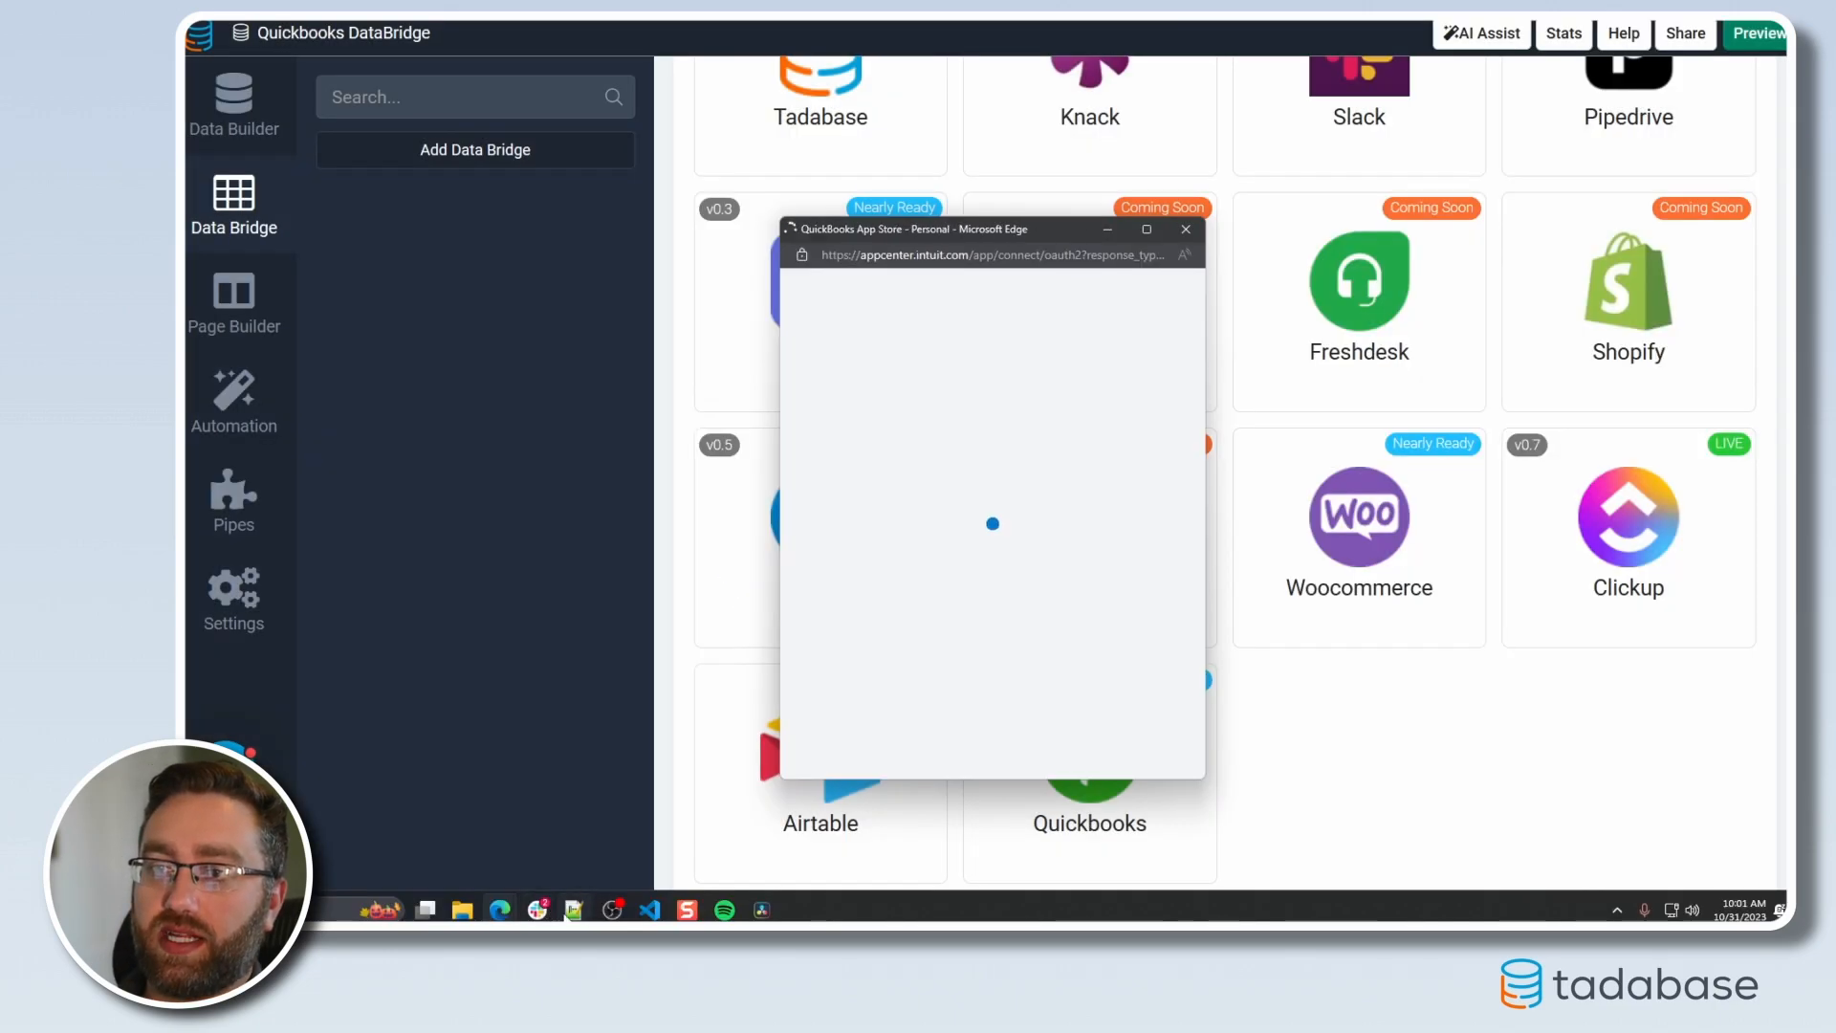
pyautogui.moveTo(572, 910)
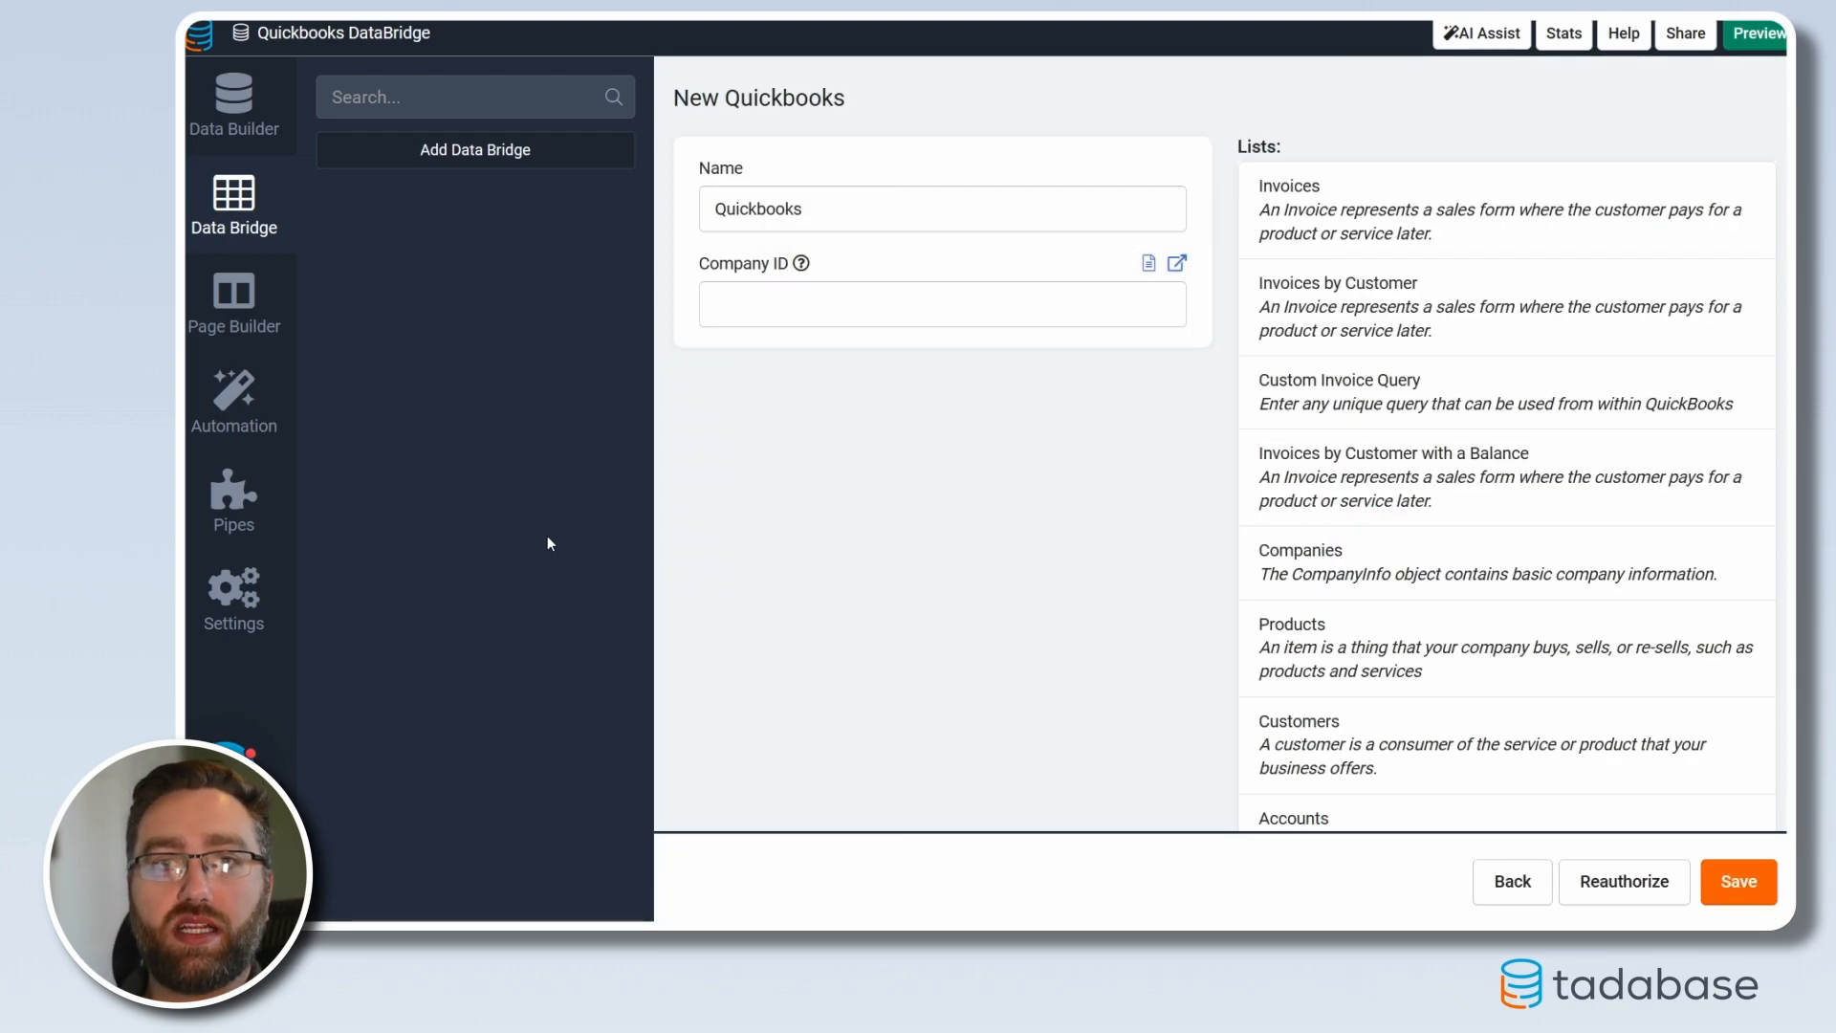
# Paste the QuickBooks company ID, save the bridge, and go to Page Builder
pyautogui.click(750, 299)
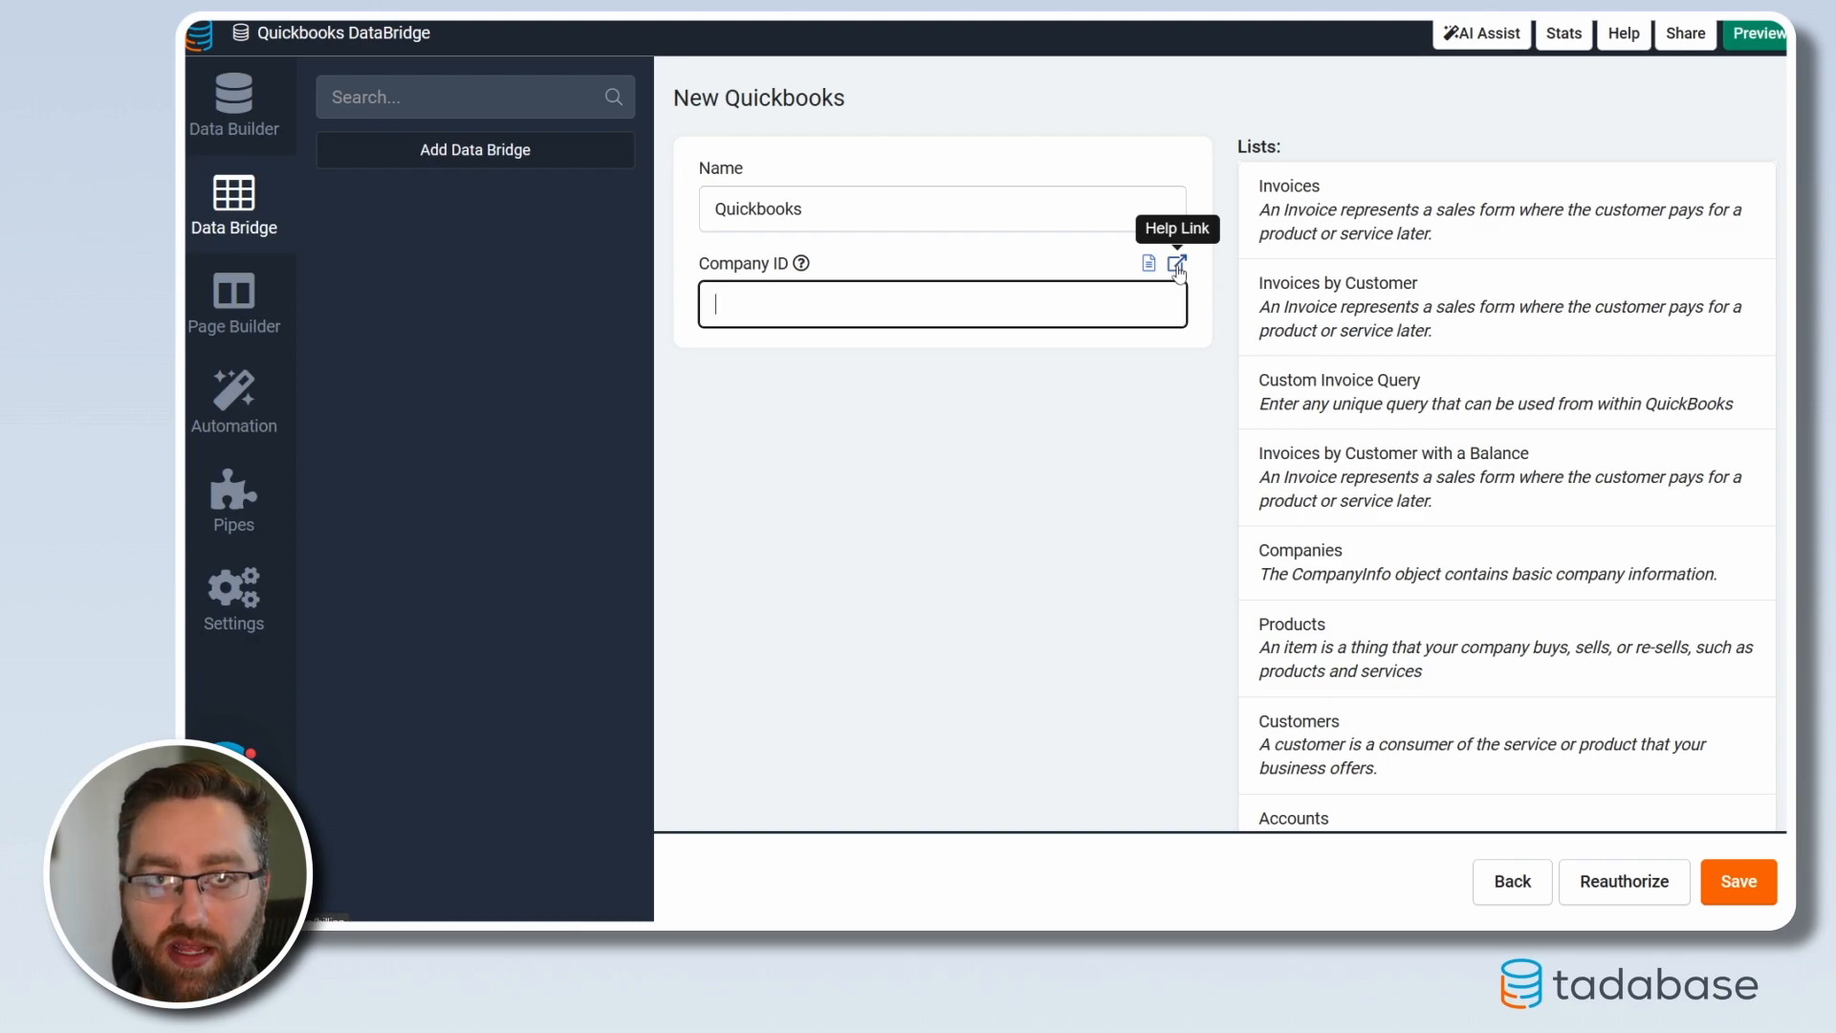
pyautogui.hotkey('ctrl', 'v')
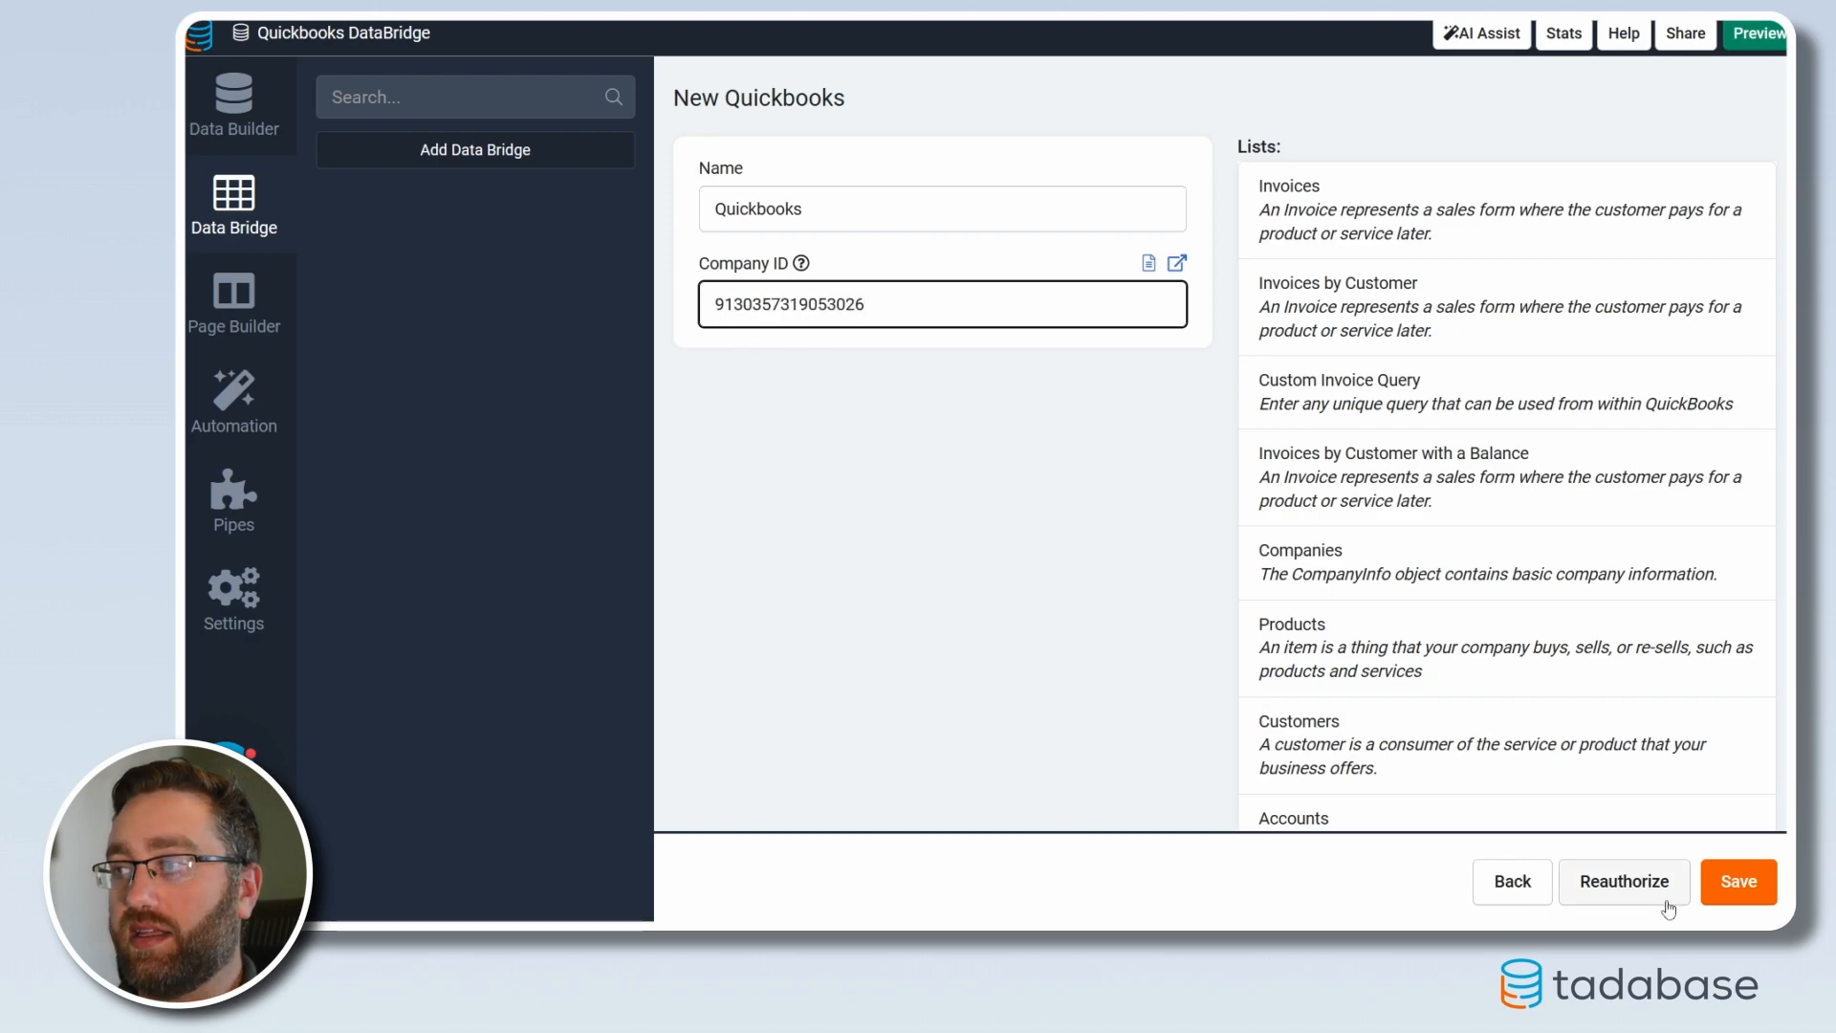
pyautogui.click(1739, 881)
pyautogui.click(249, 327)
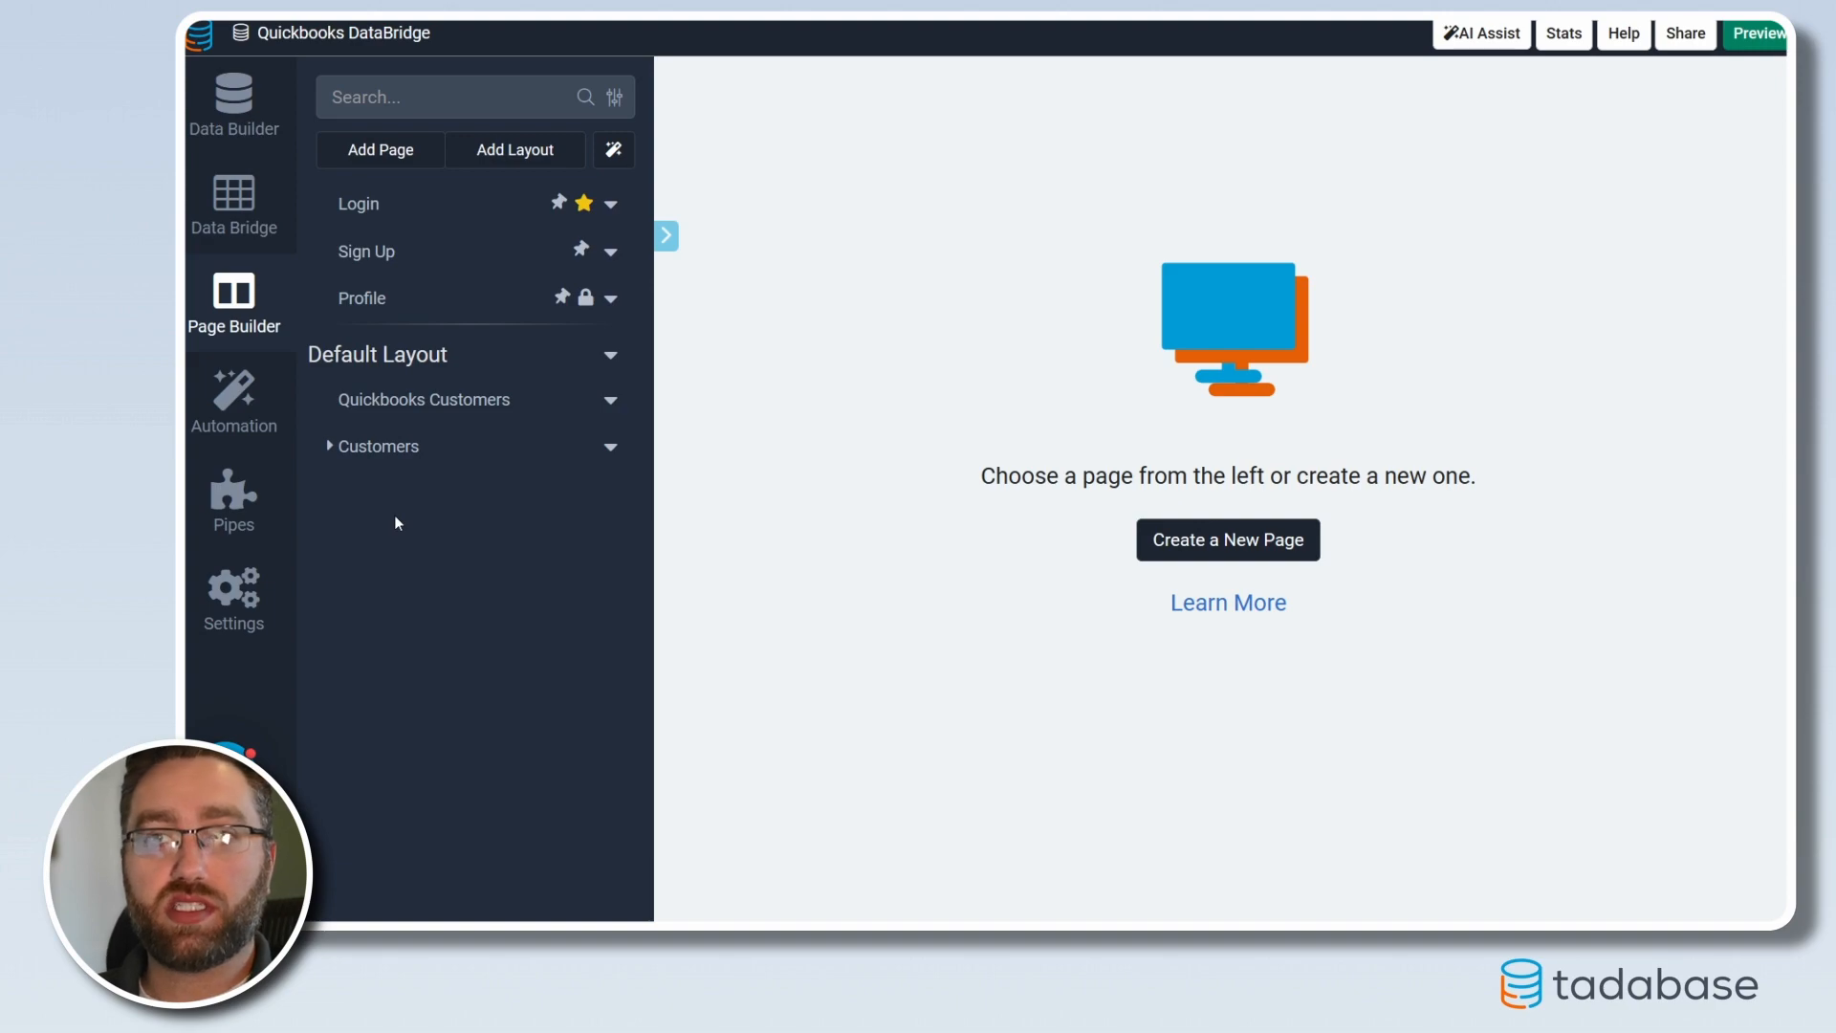
# Add a Data Bridge QuickBooks component using the Customers list to the Quickbooks Customers page's first row
pyautogui.click(397, 400)
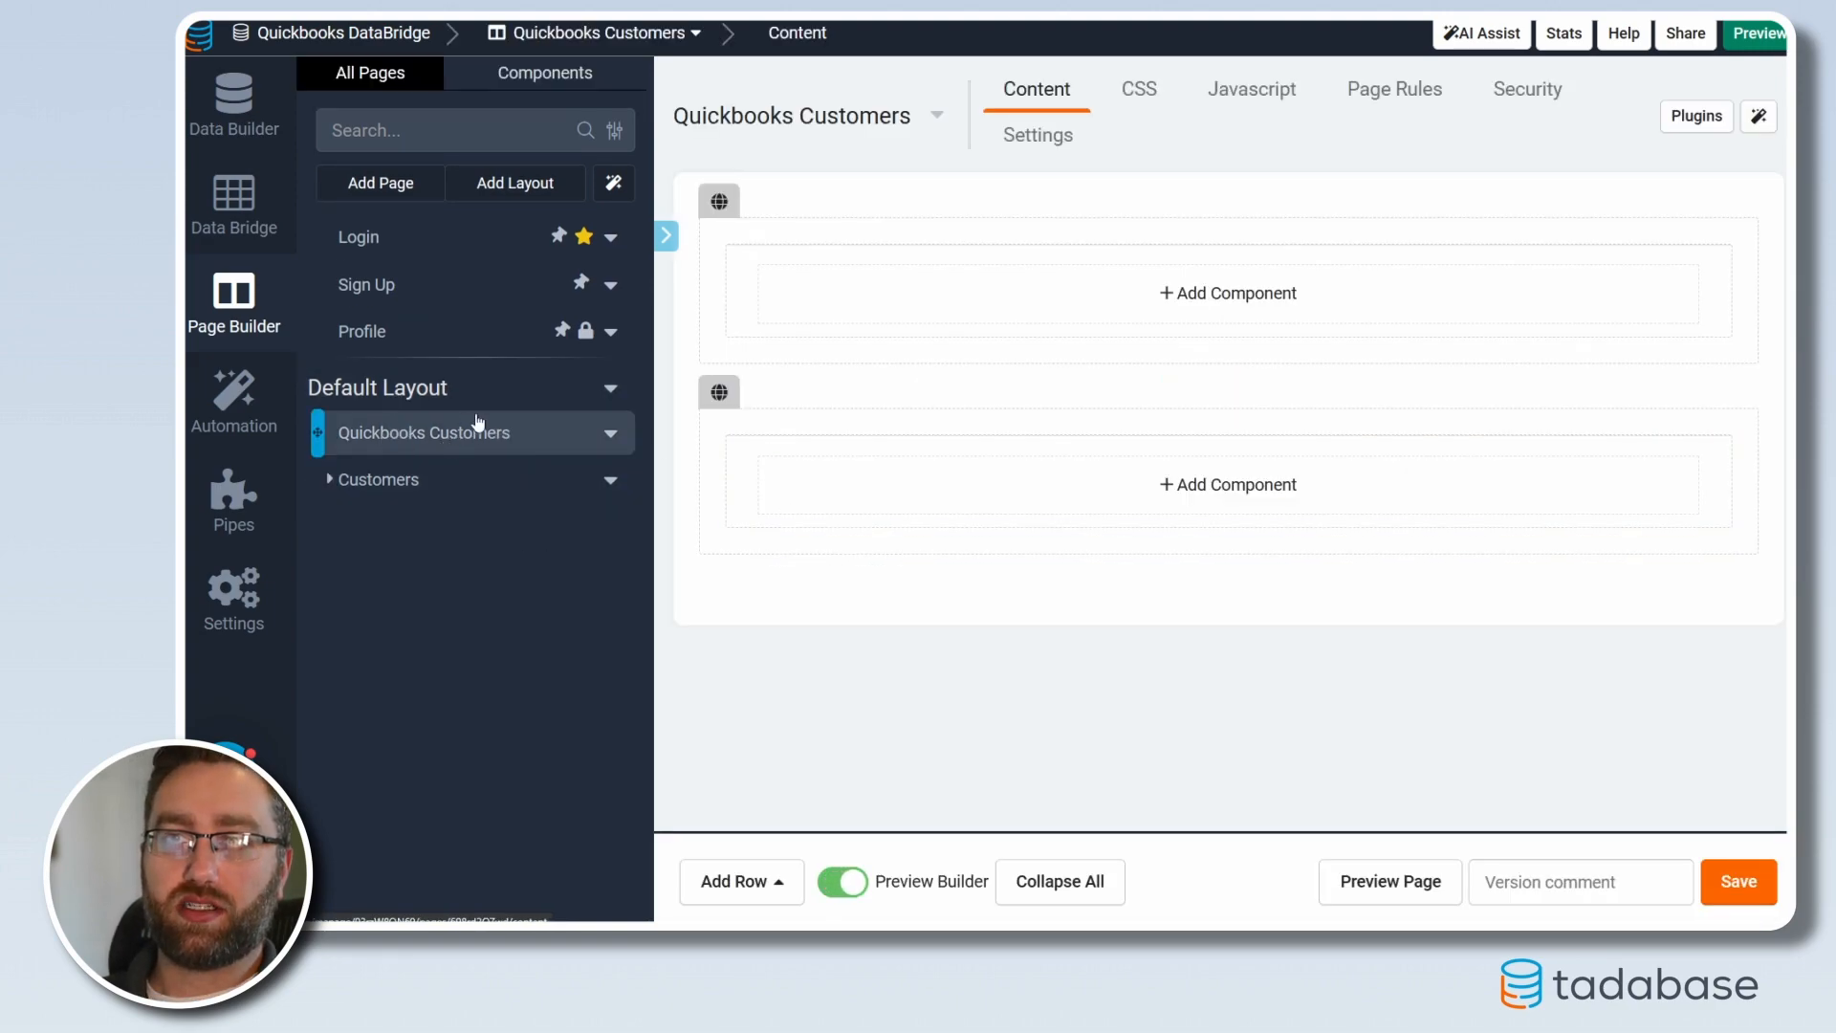
pyautogui.click(1135, 307)
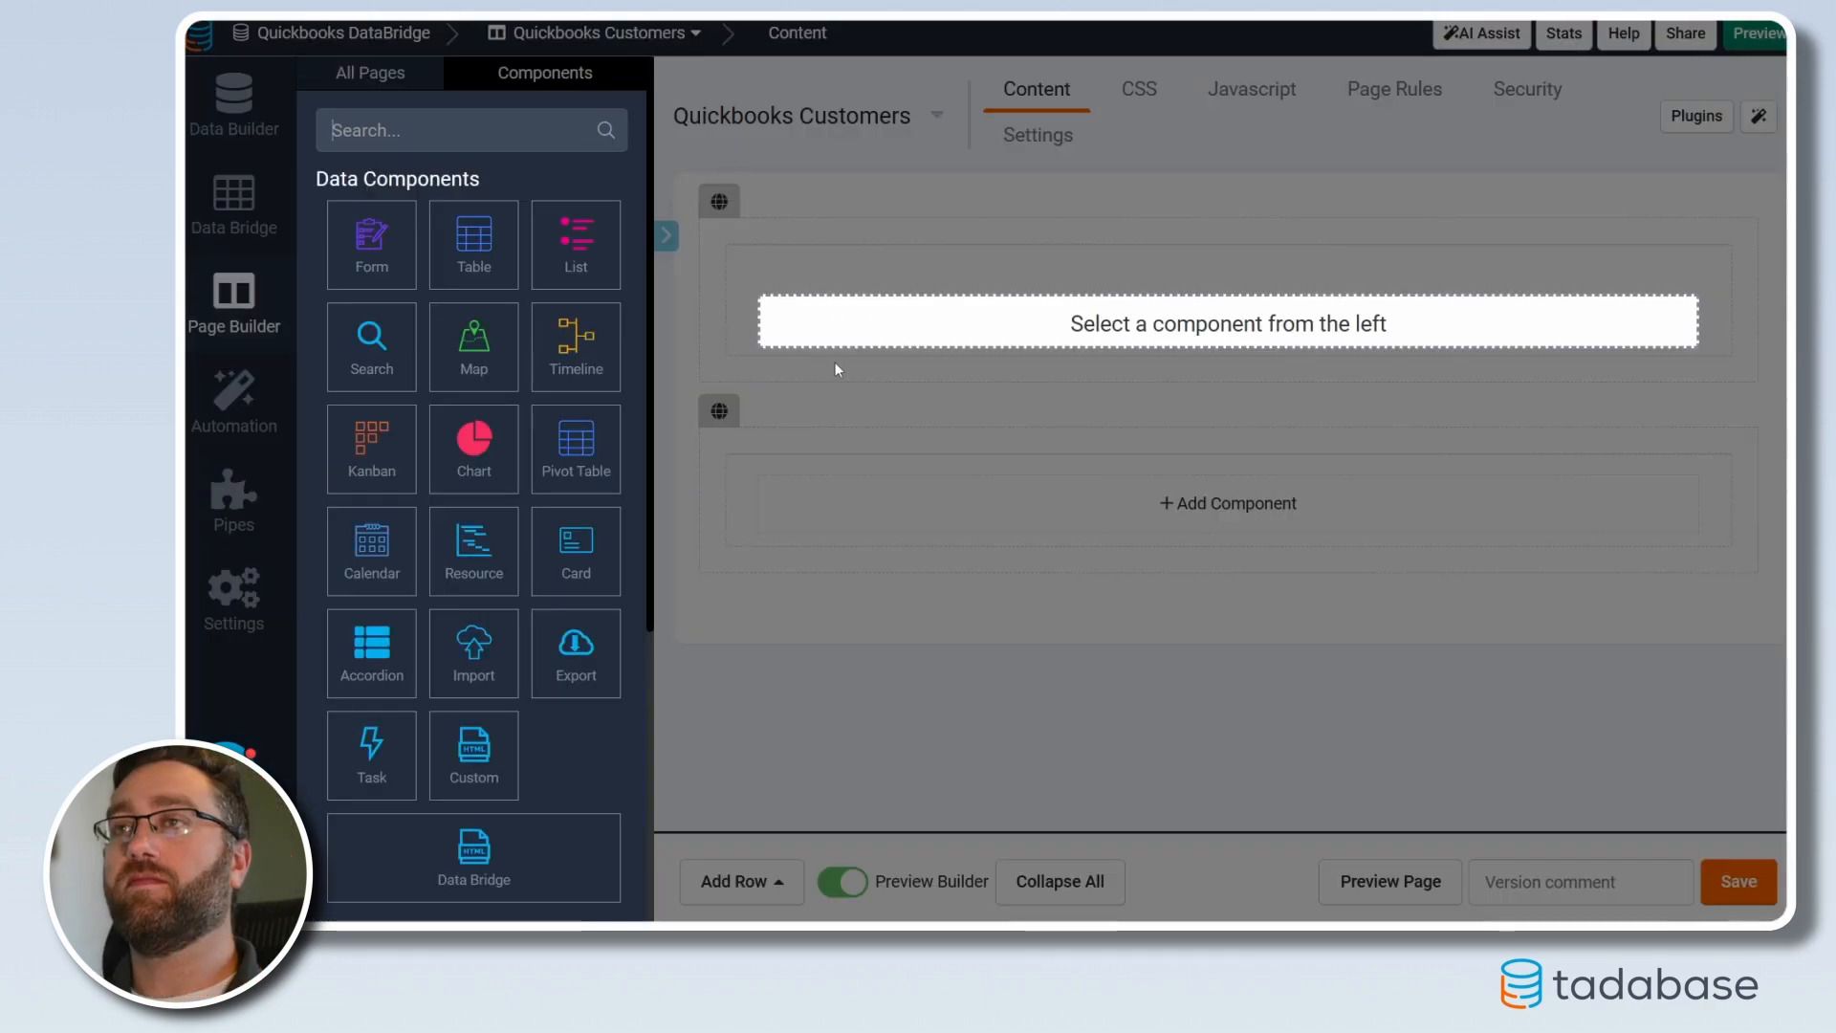
pyautogui.click(456, 815)
pyautogui.click(371, 341)
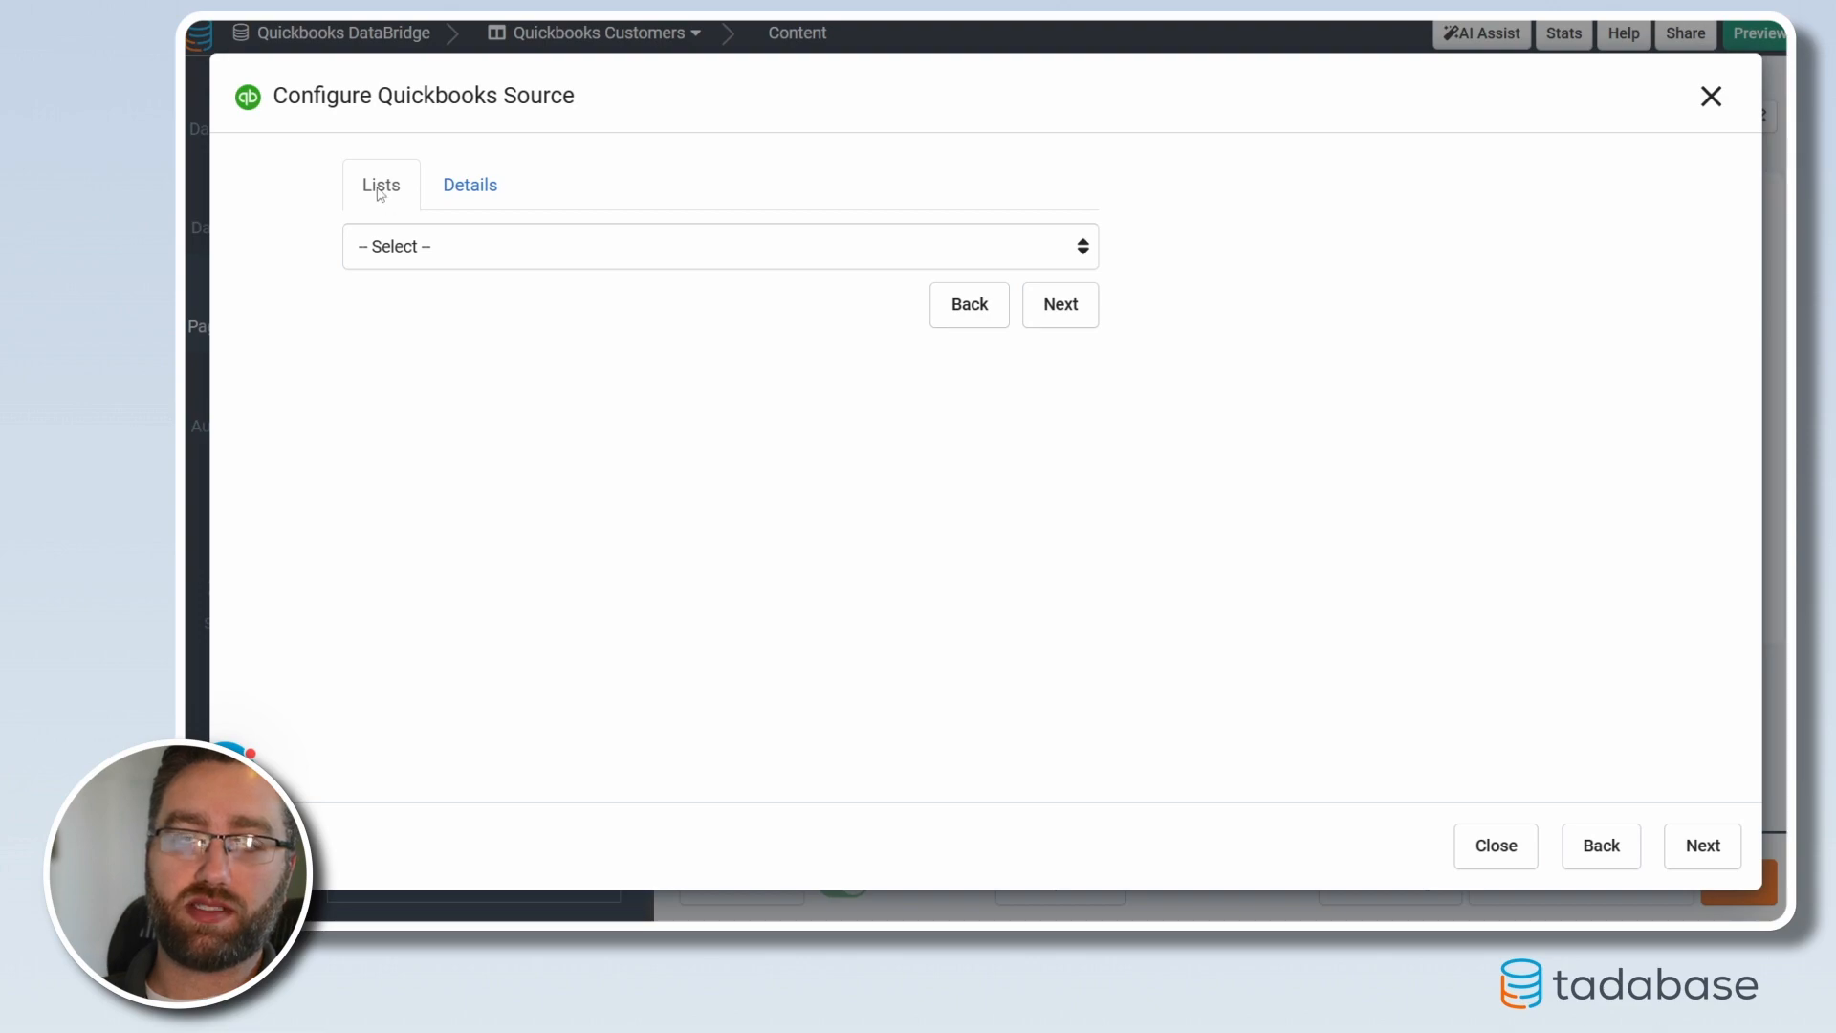
pyautogui.click(490, 190)
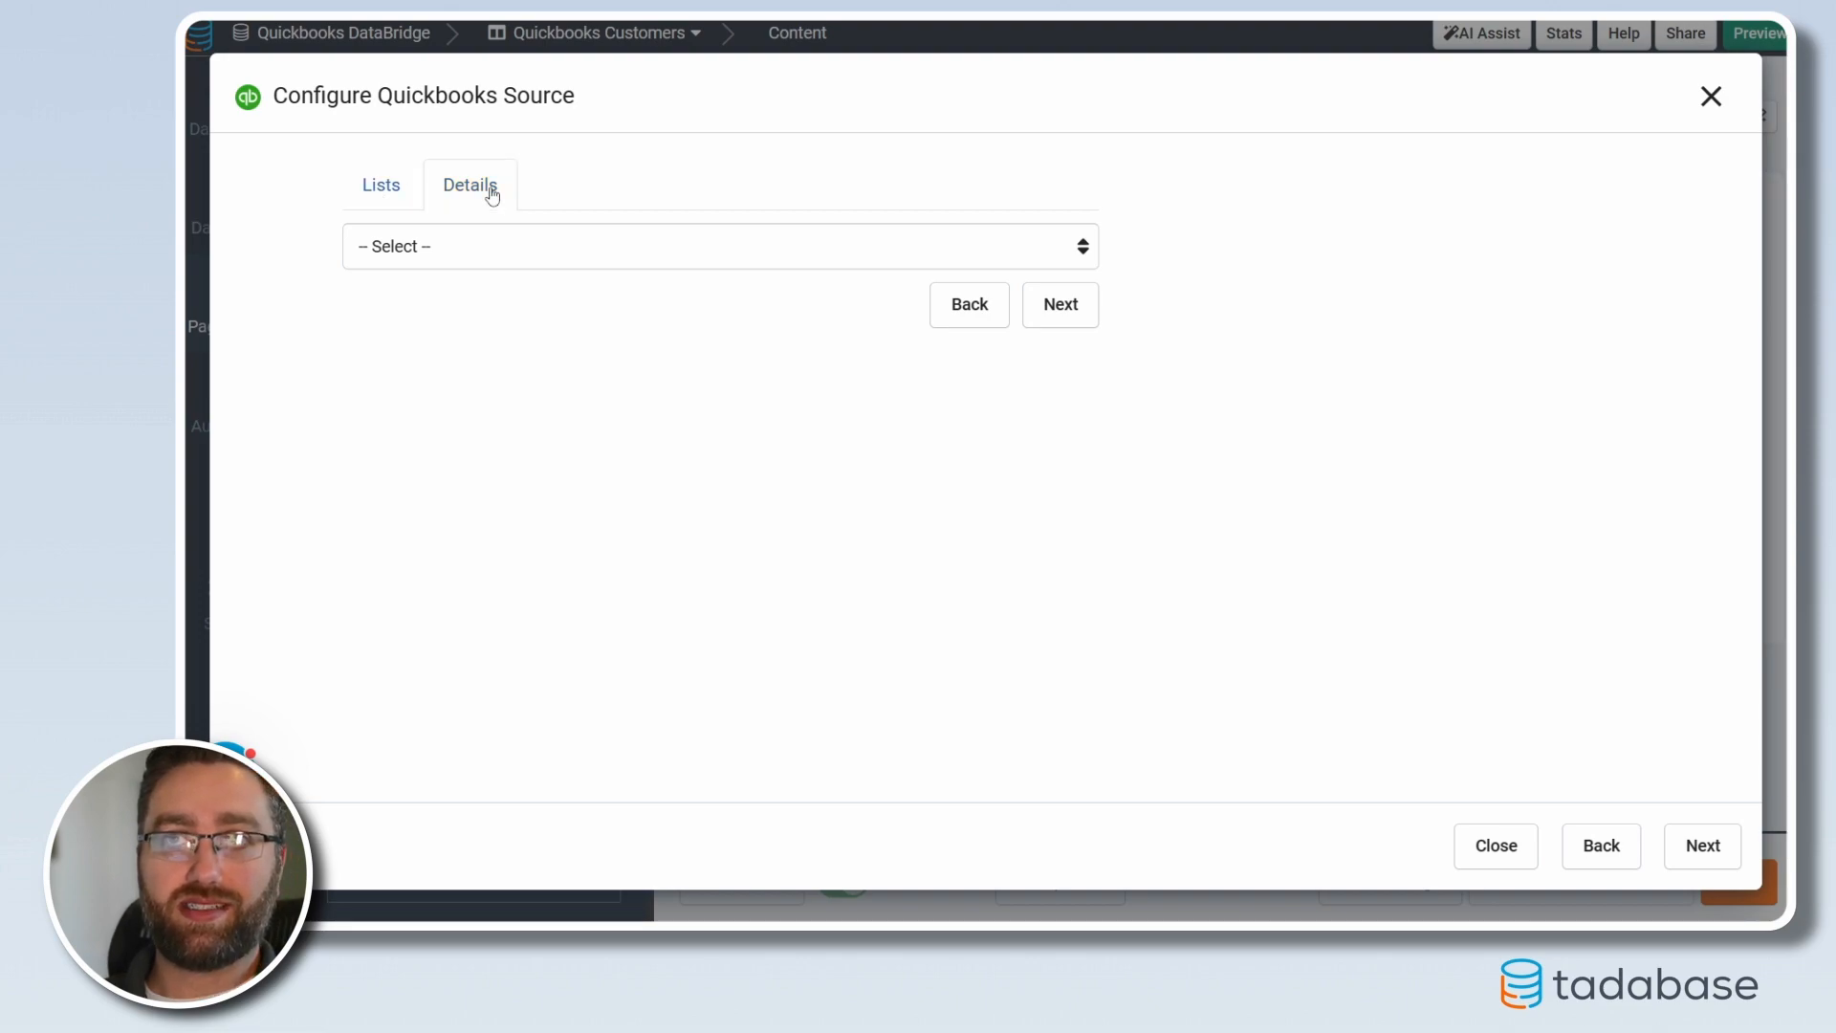
pyautogui.click(406, 237)
pyautogui.click(382, 190)
pyautogui.click(435, 251)
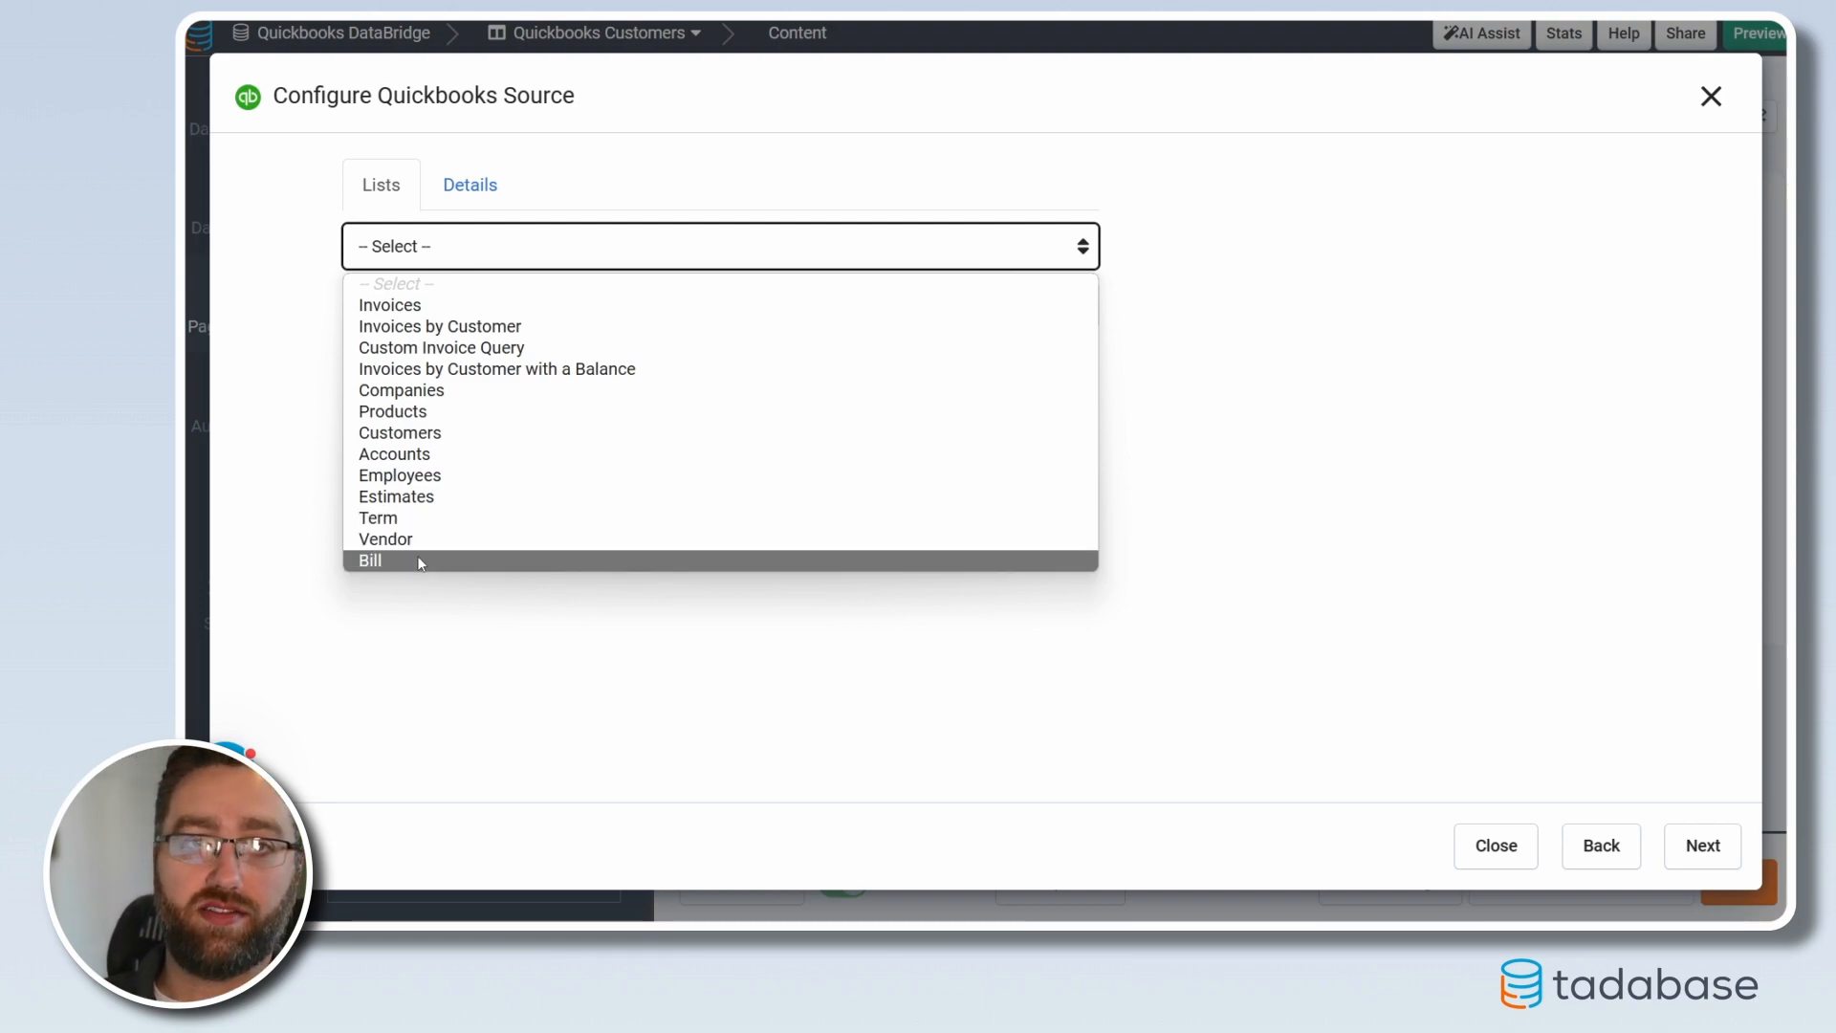
pyautogui.click(405, 436)
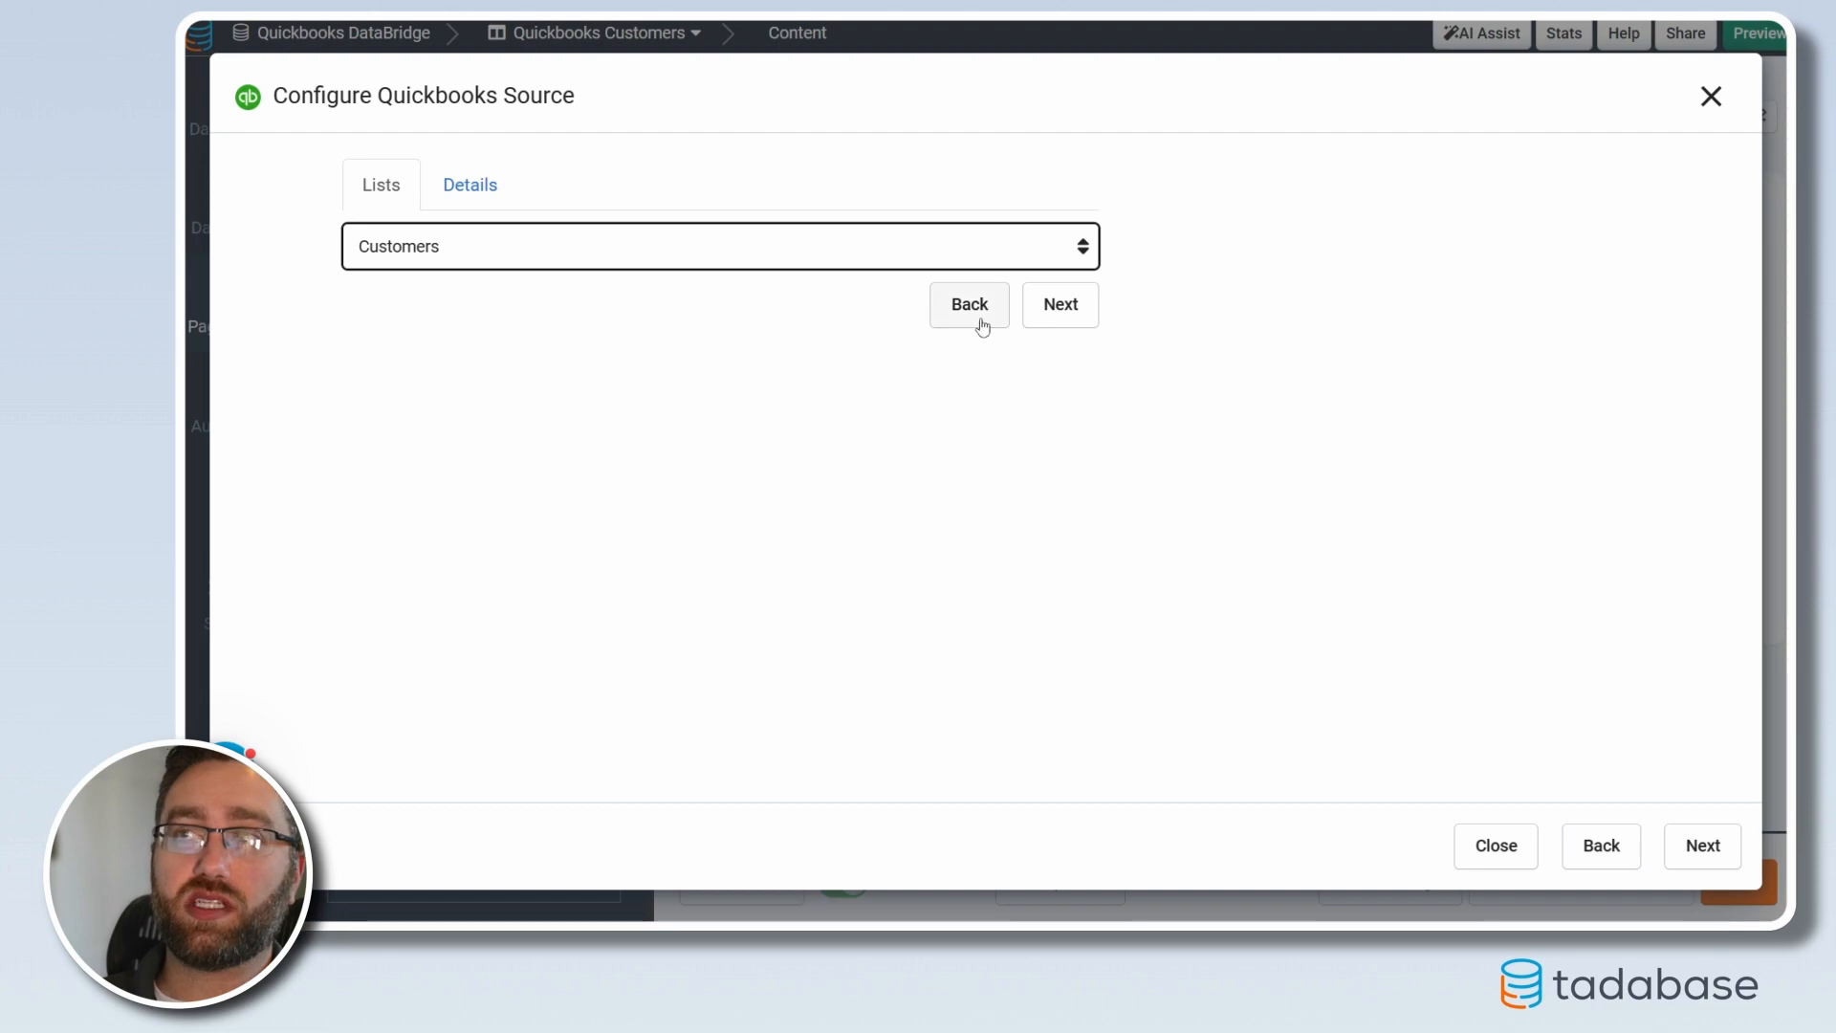
pyautogui.click(1048, 316)
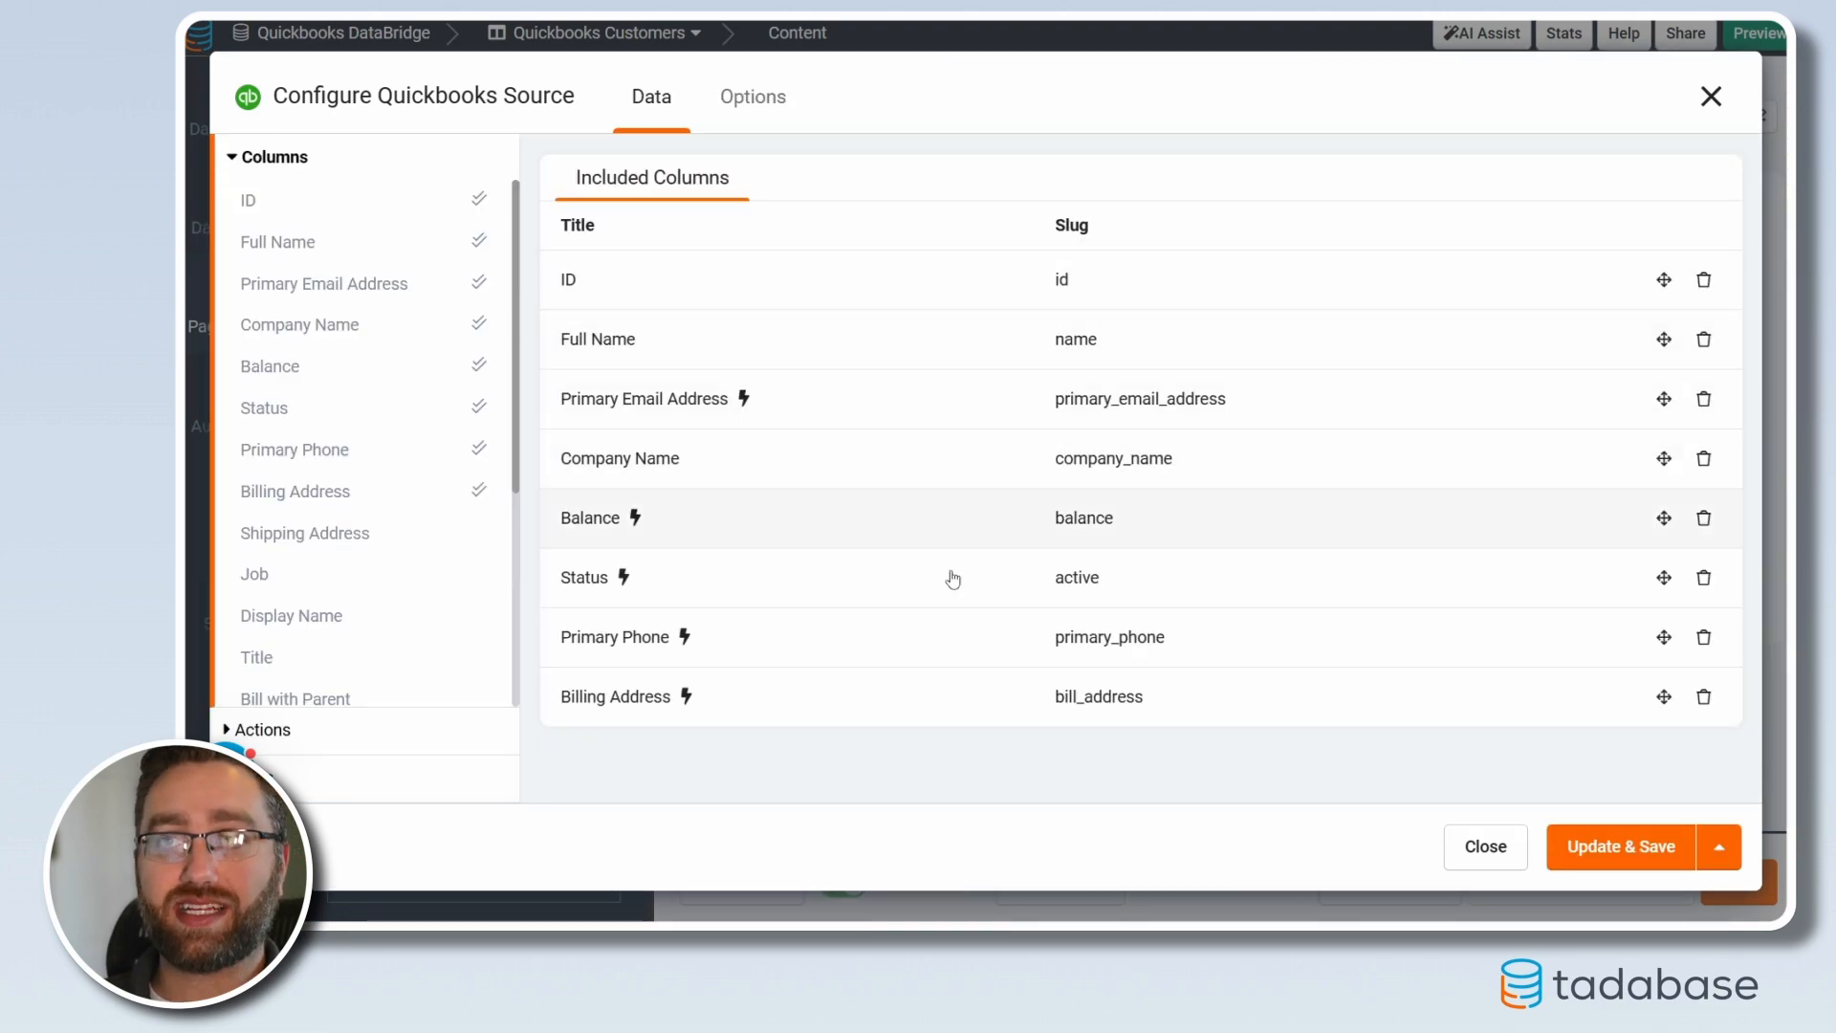
# Save the customers component, then add an 'Open Customer in Quickbooks' link as its first column
pyautogui.click(1611, 848)
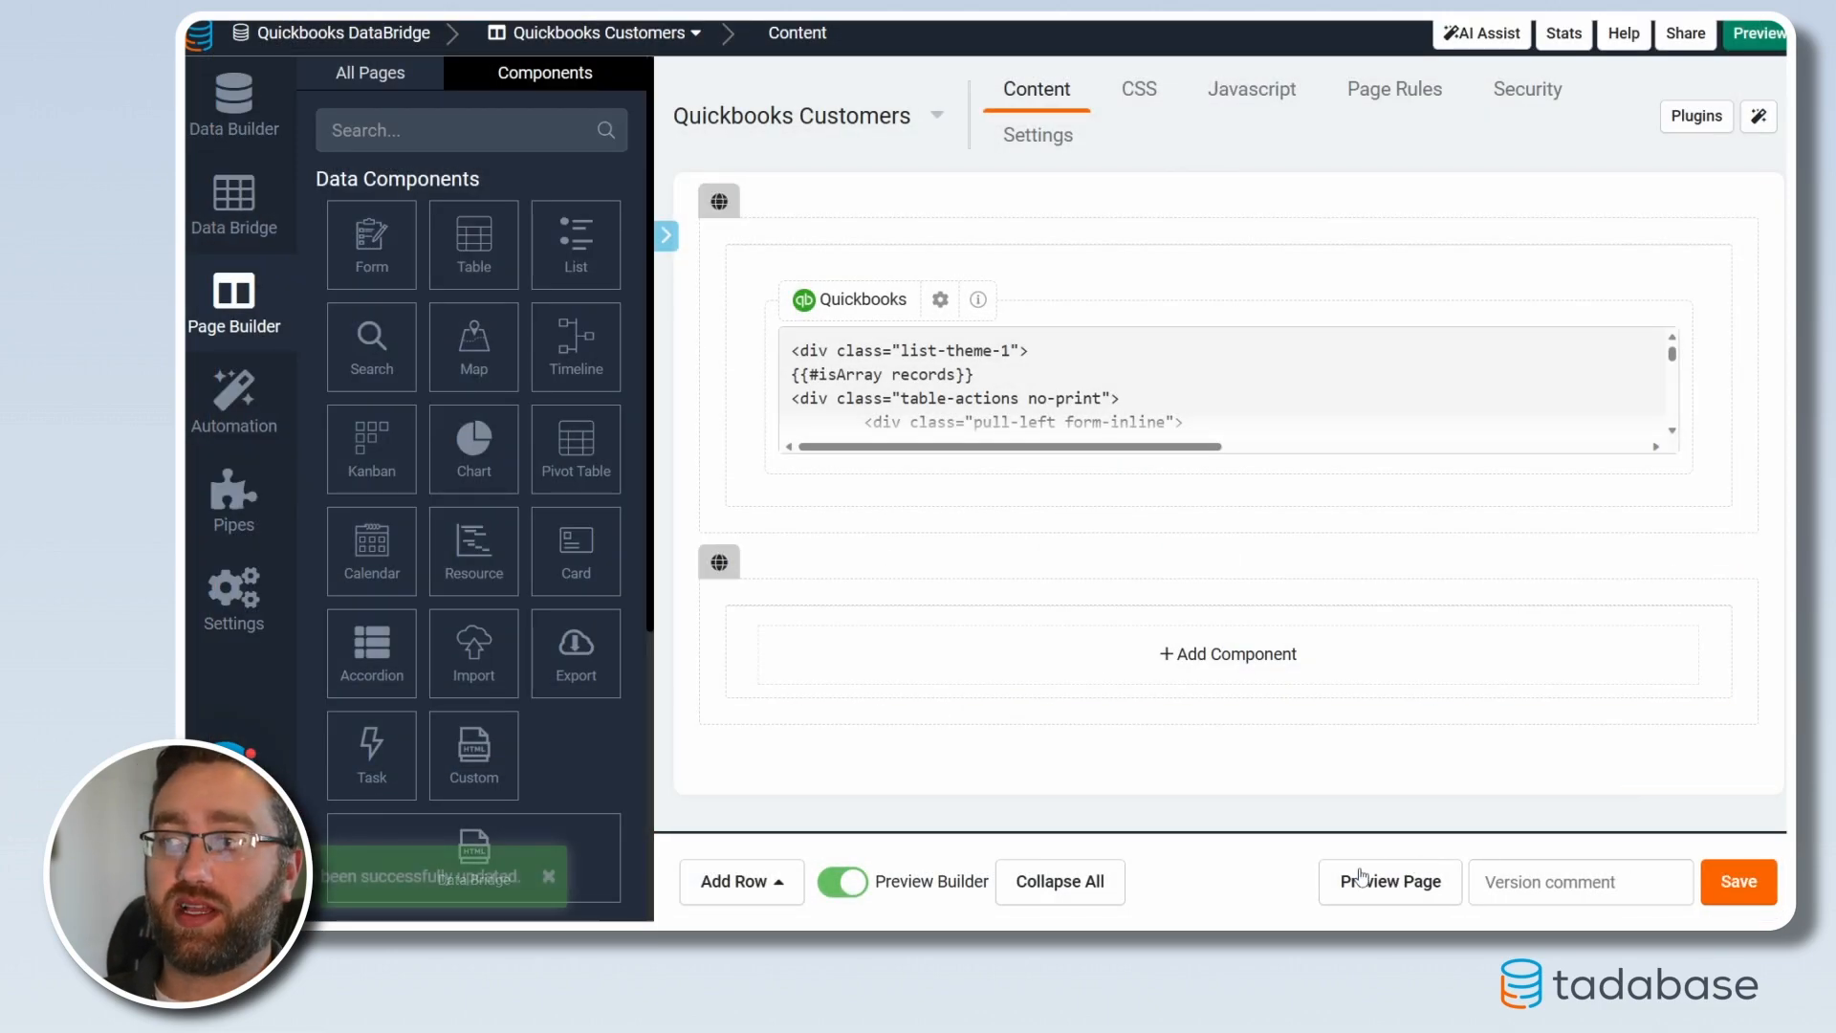
pyautogui.click(1363, 870)
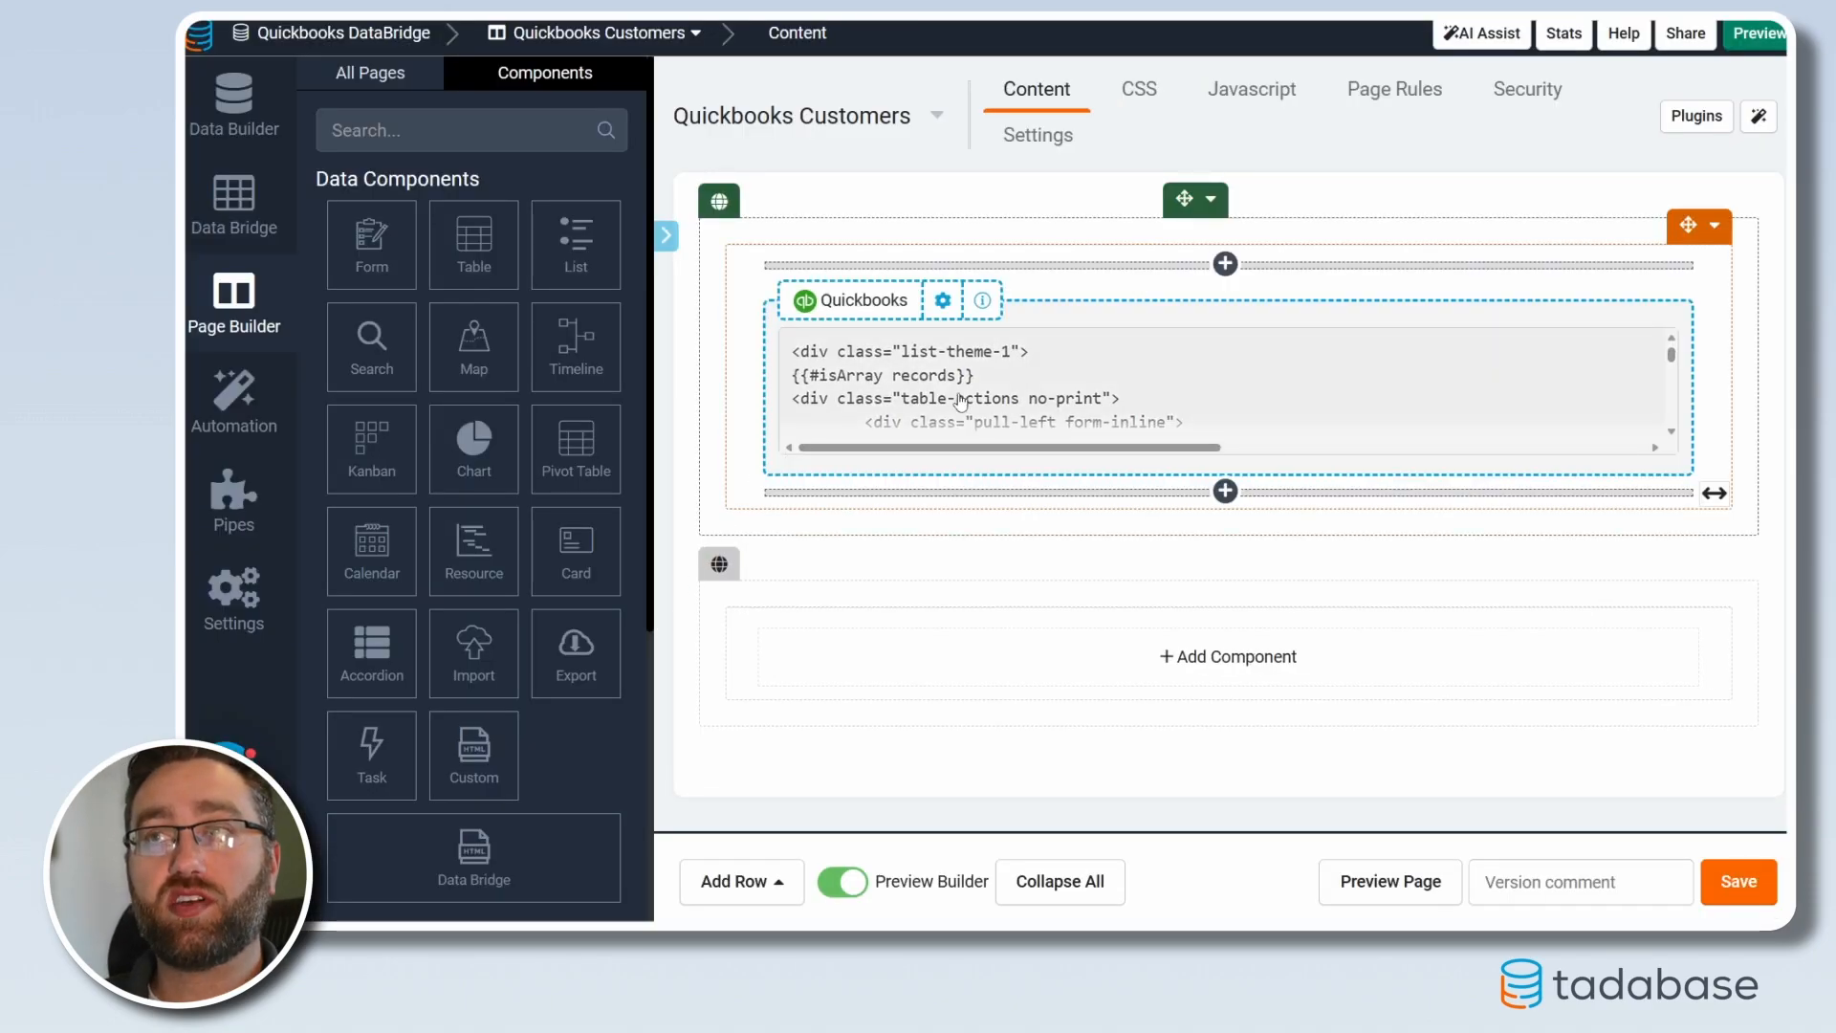
pyautogui.click(938, 299)
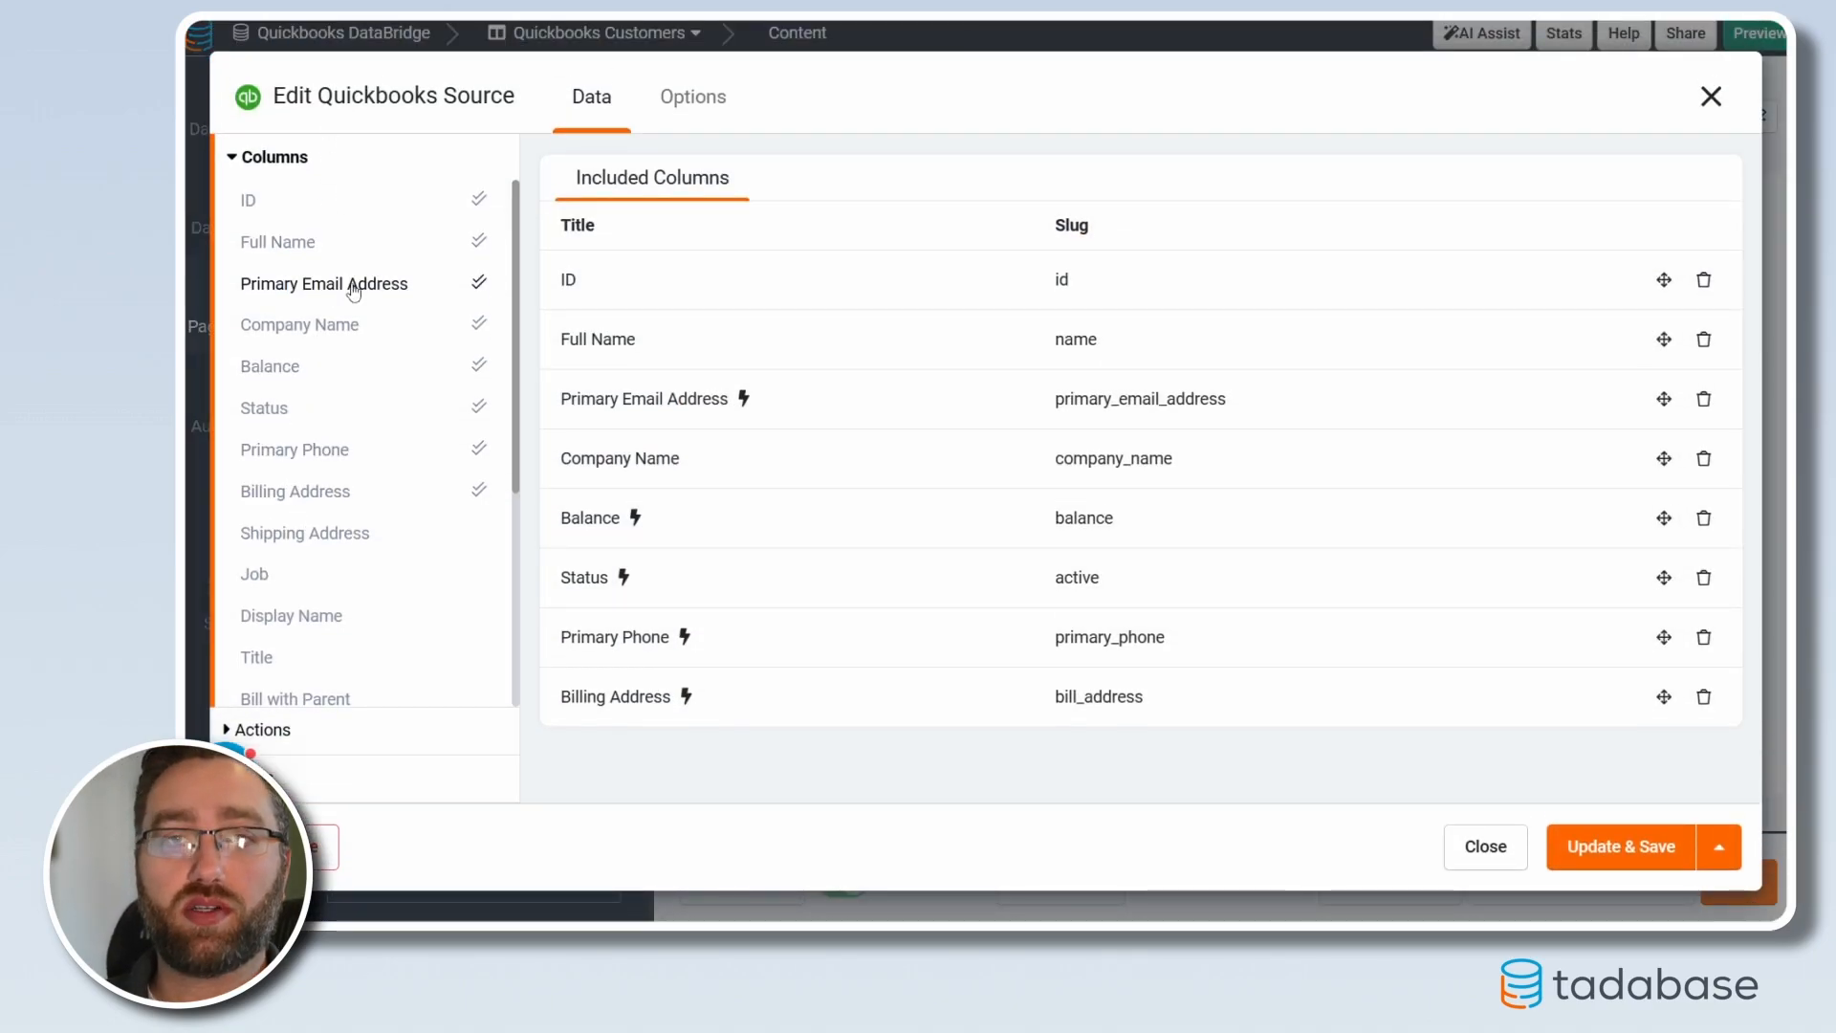
pyautogui.scroll(-3, 312, 553)
pyautogui.click(318, 786)
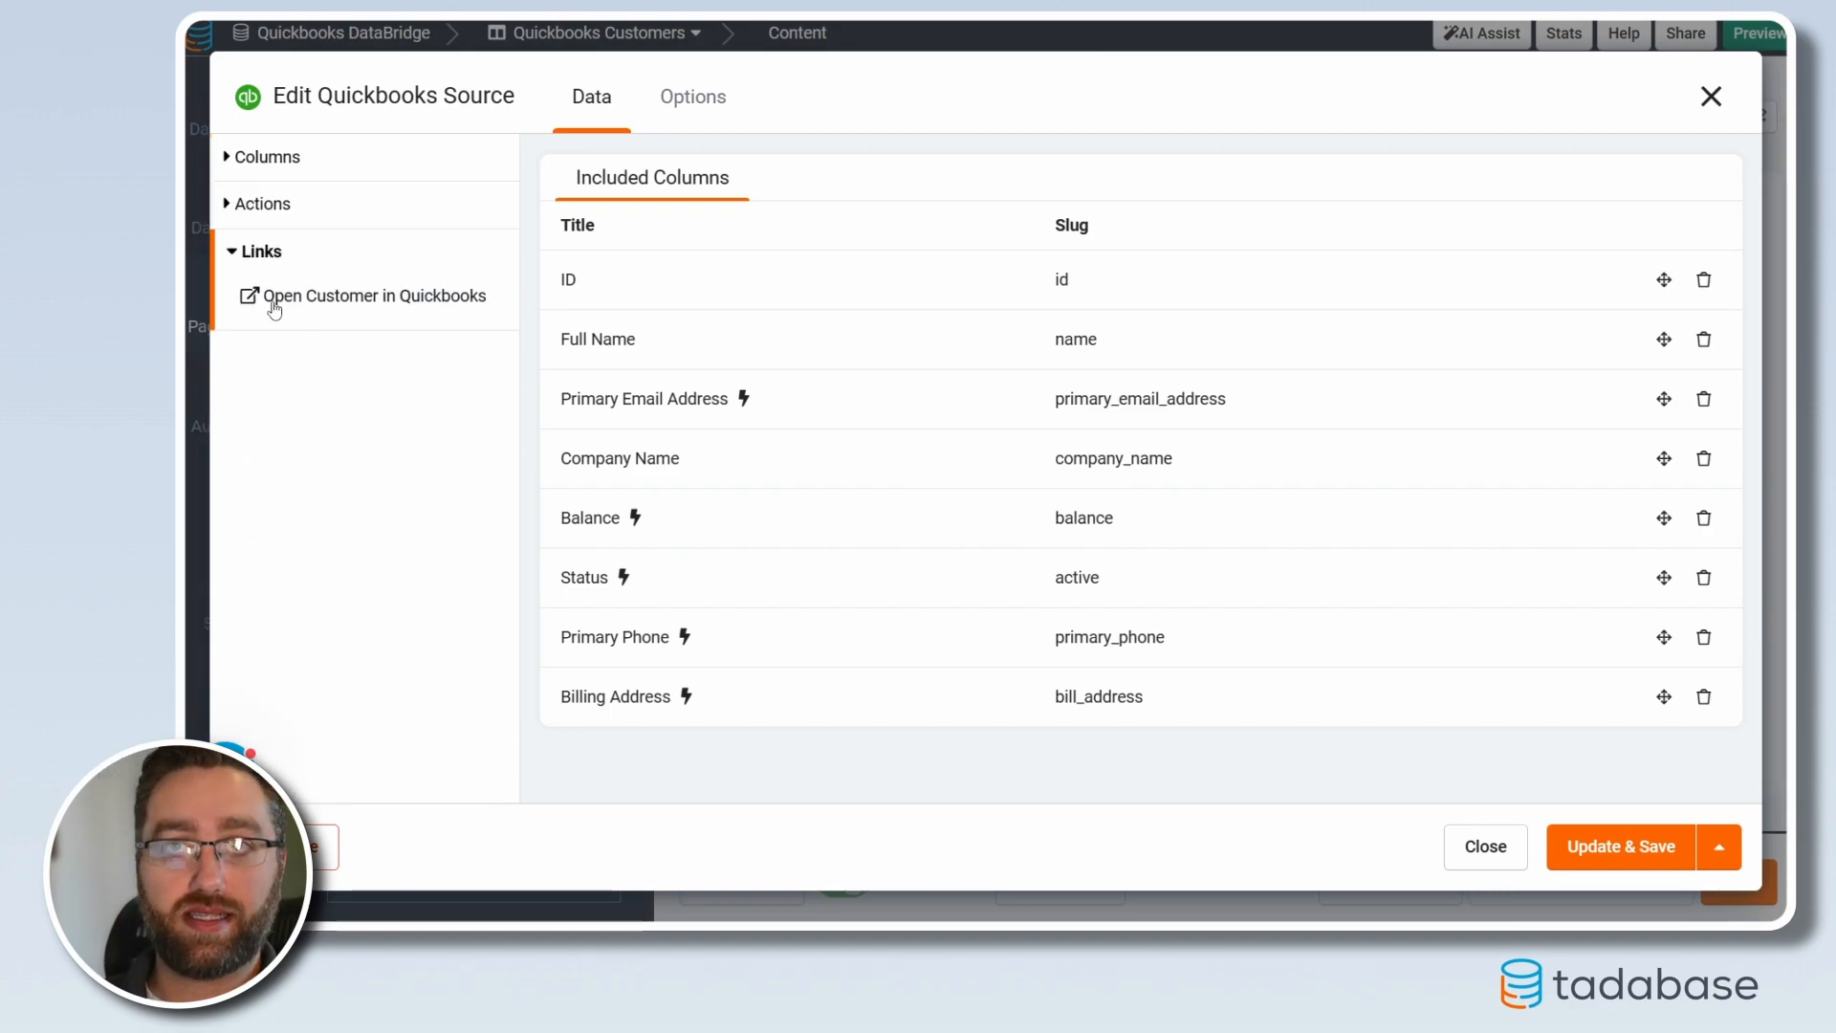
pyautogui.click(350, 306)
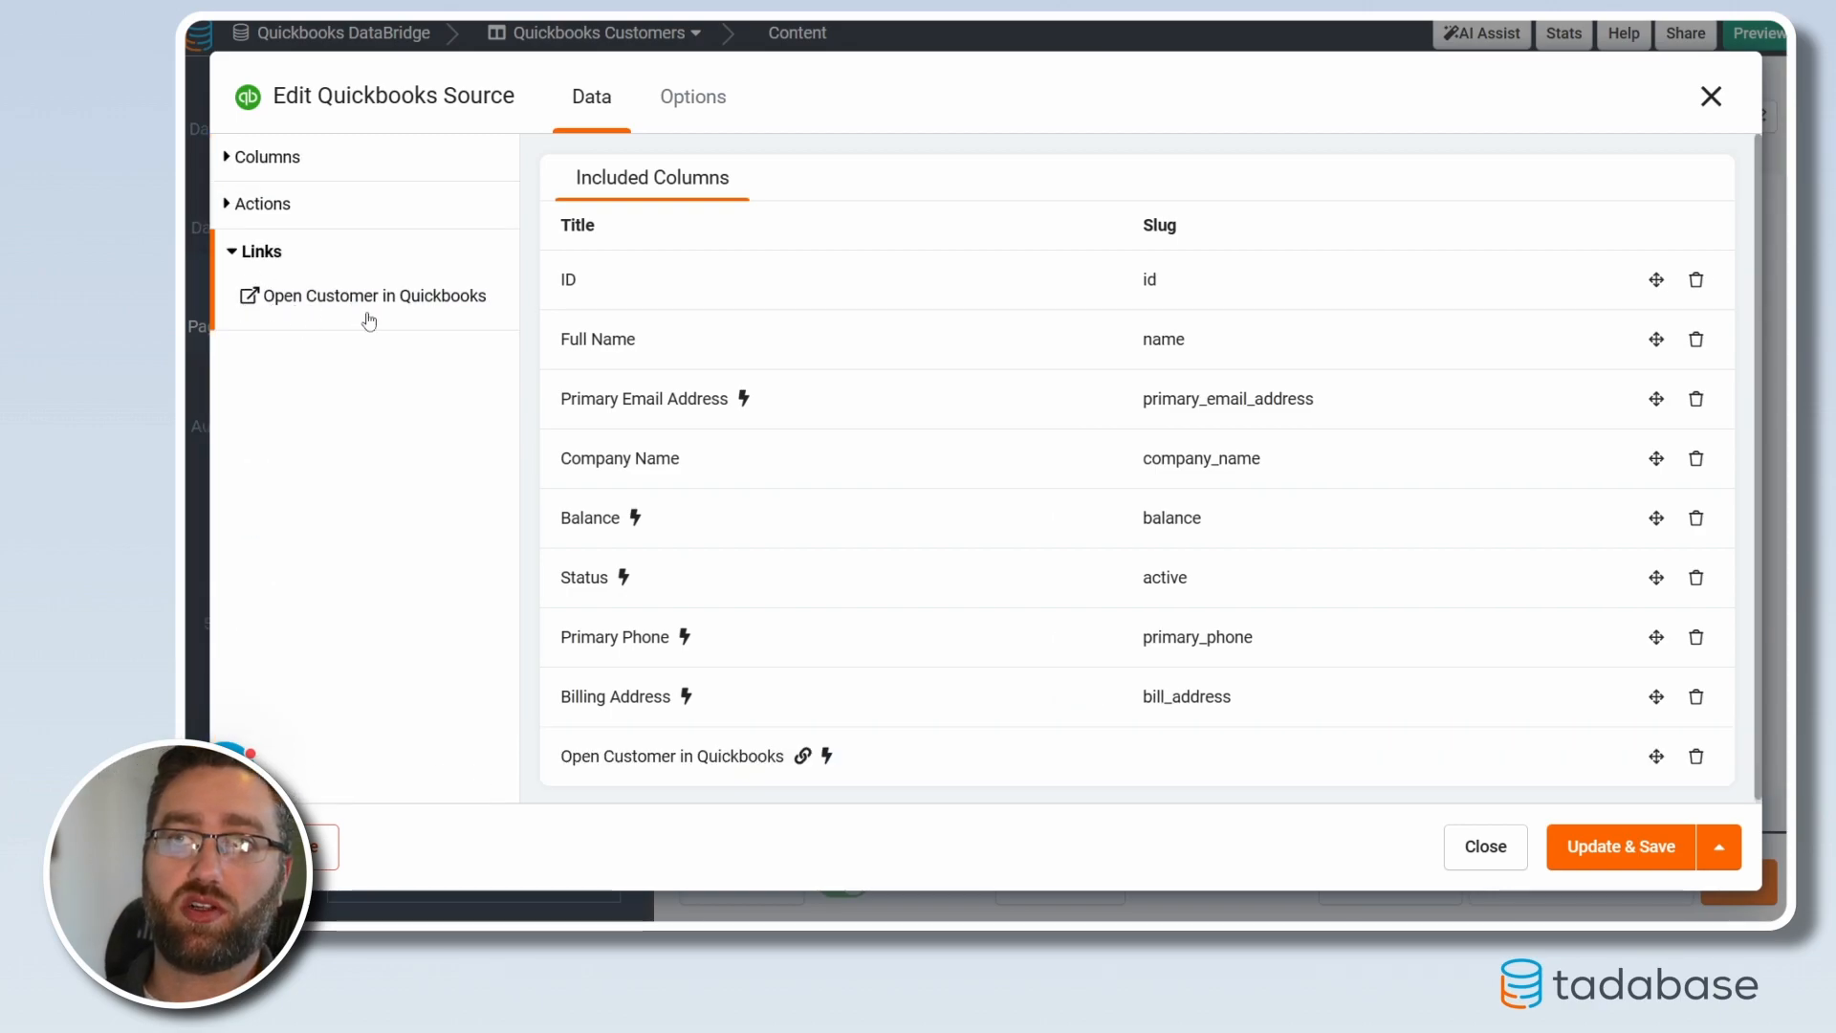
pyautogui.moveTo(1657, 757); pyautogui.dragTo(1655, 283)
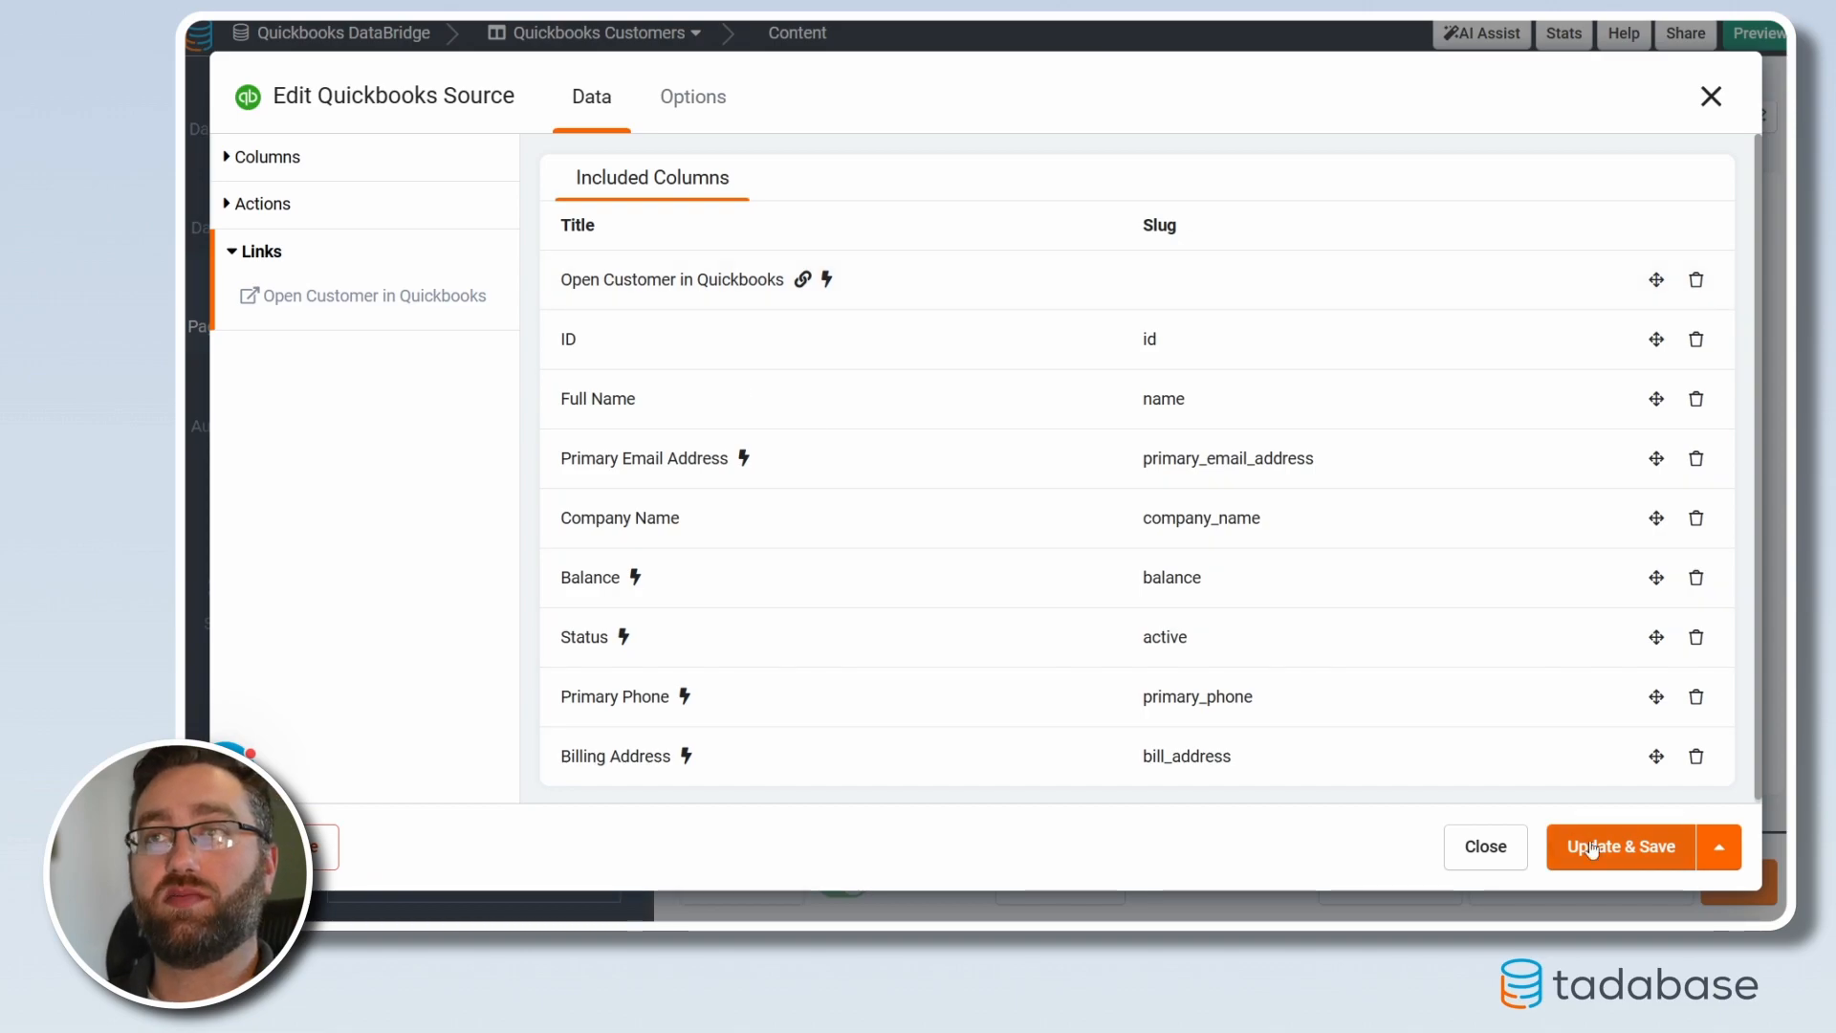
pyautogui.click(1620, 849)
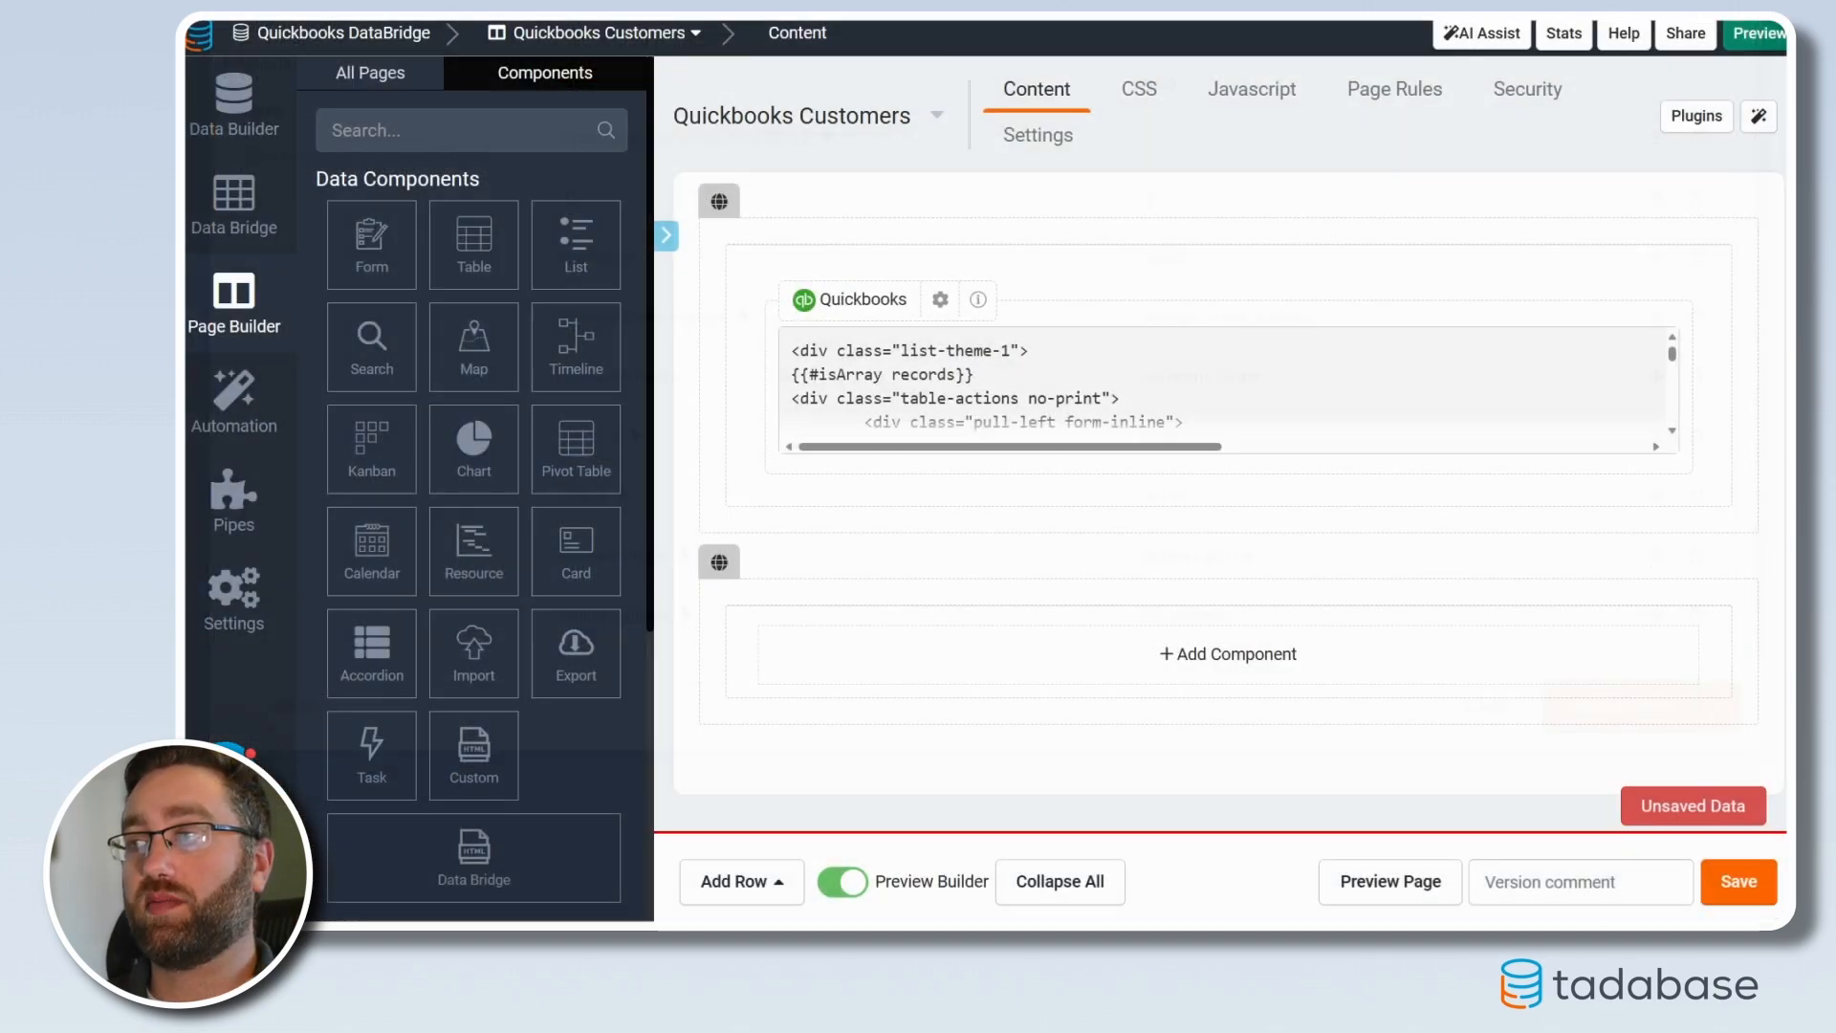
# Preview the page and follow a customer's Open Customer in Quickbooks link
pyautogui.click(1383, 890)
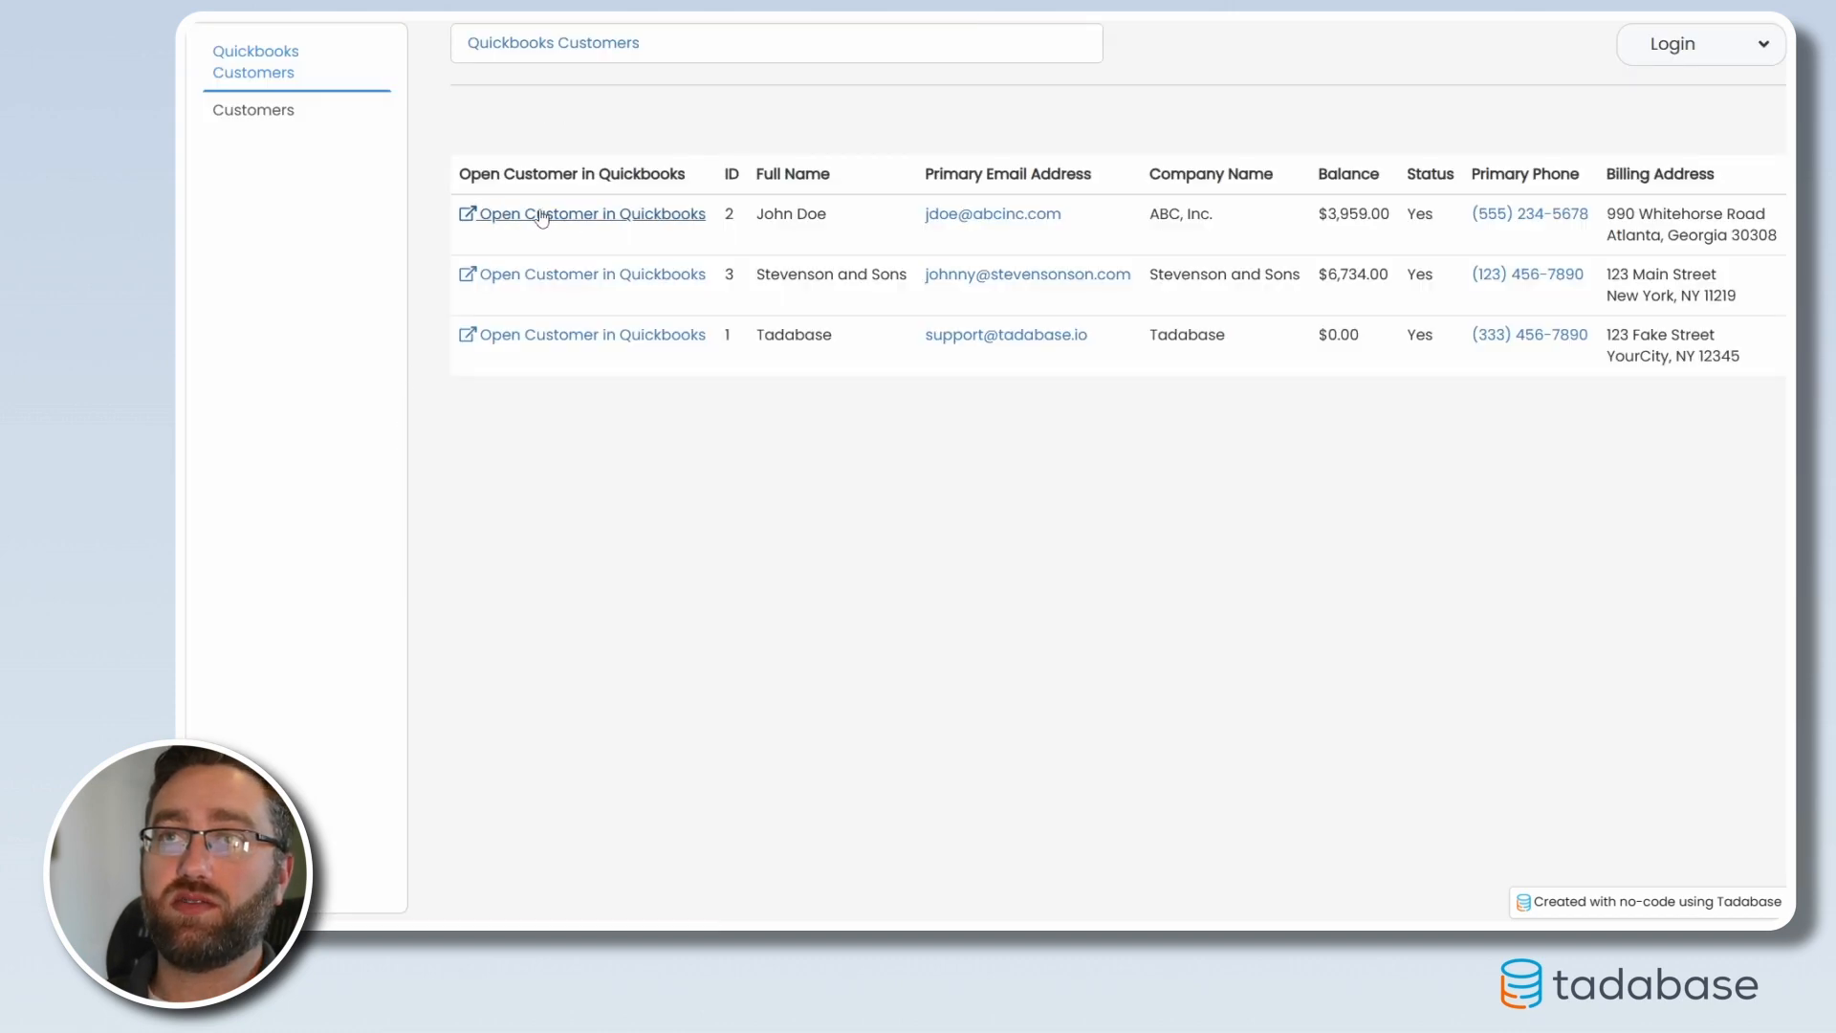
pyautogui.click(541, 215)
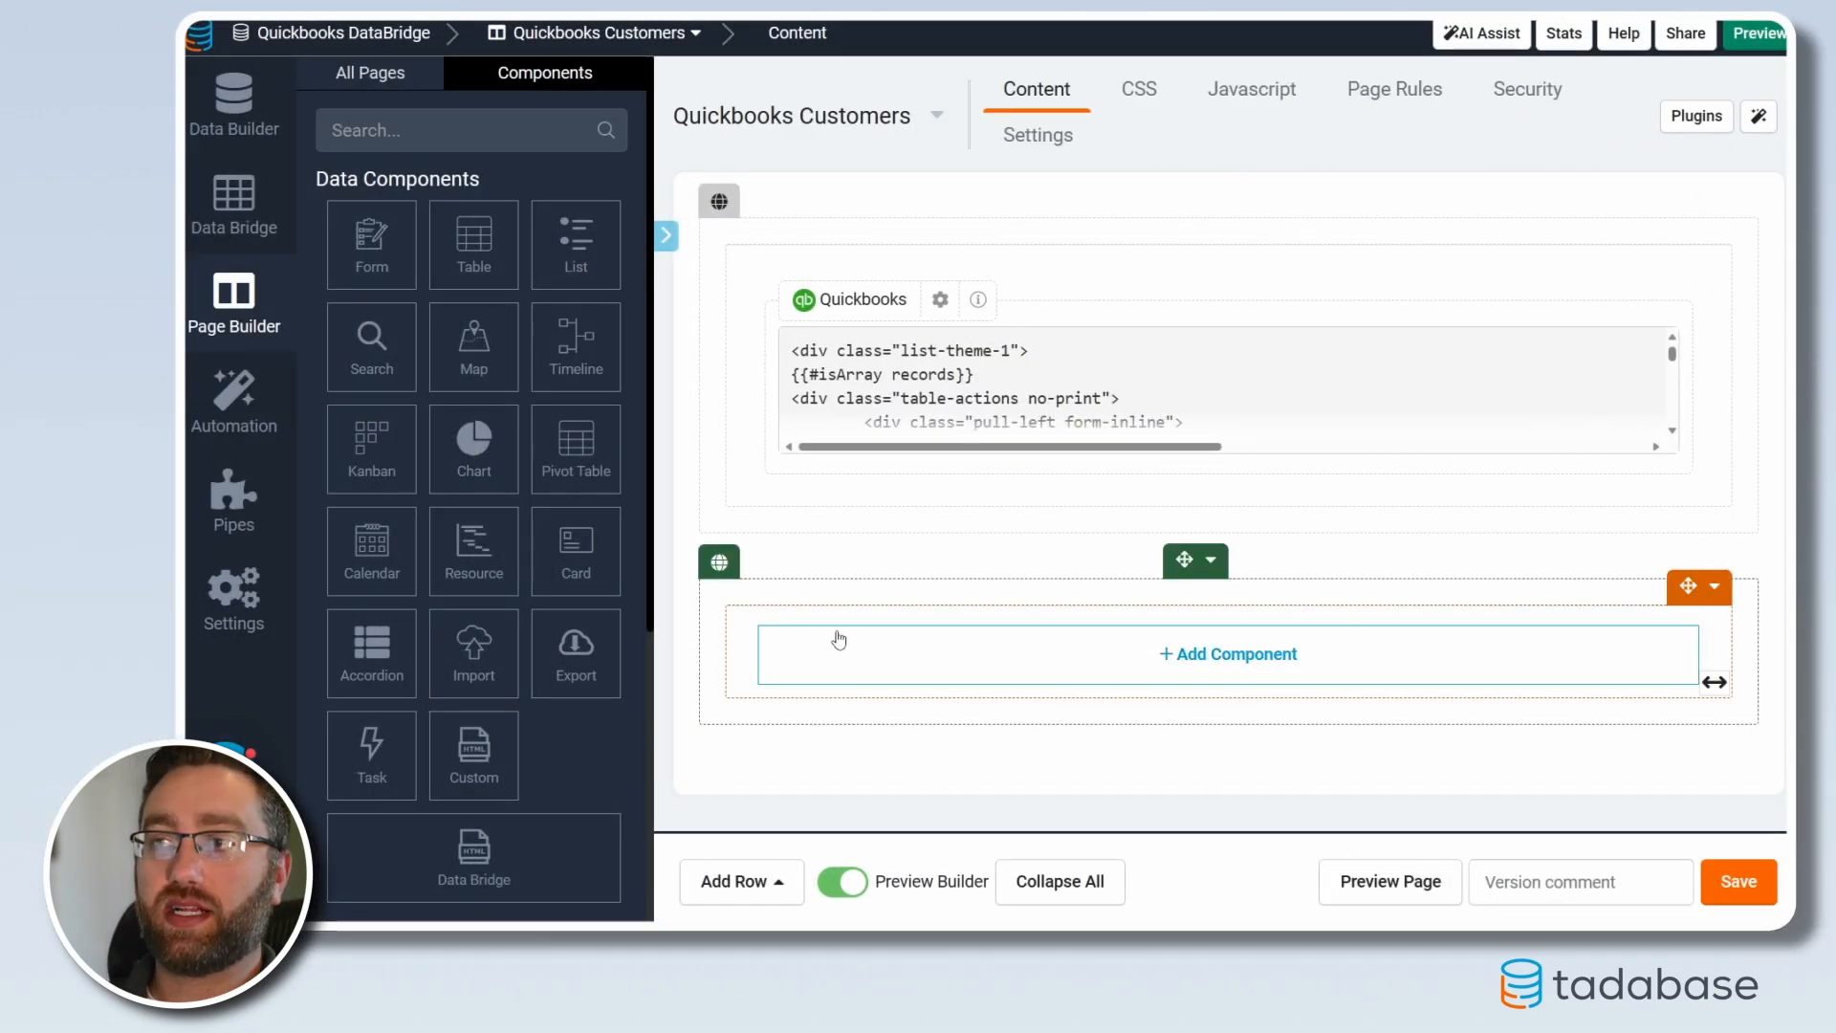
# Add a second-row QuickBooks component using Invoices by Customer, keeping Customer ID, and save it
pyautogui.click(855, 637)
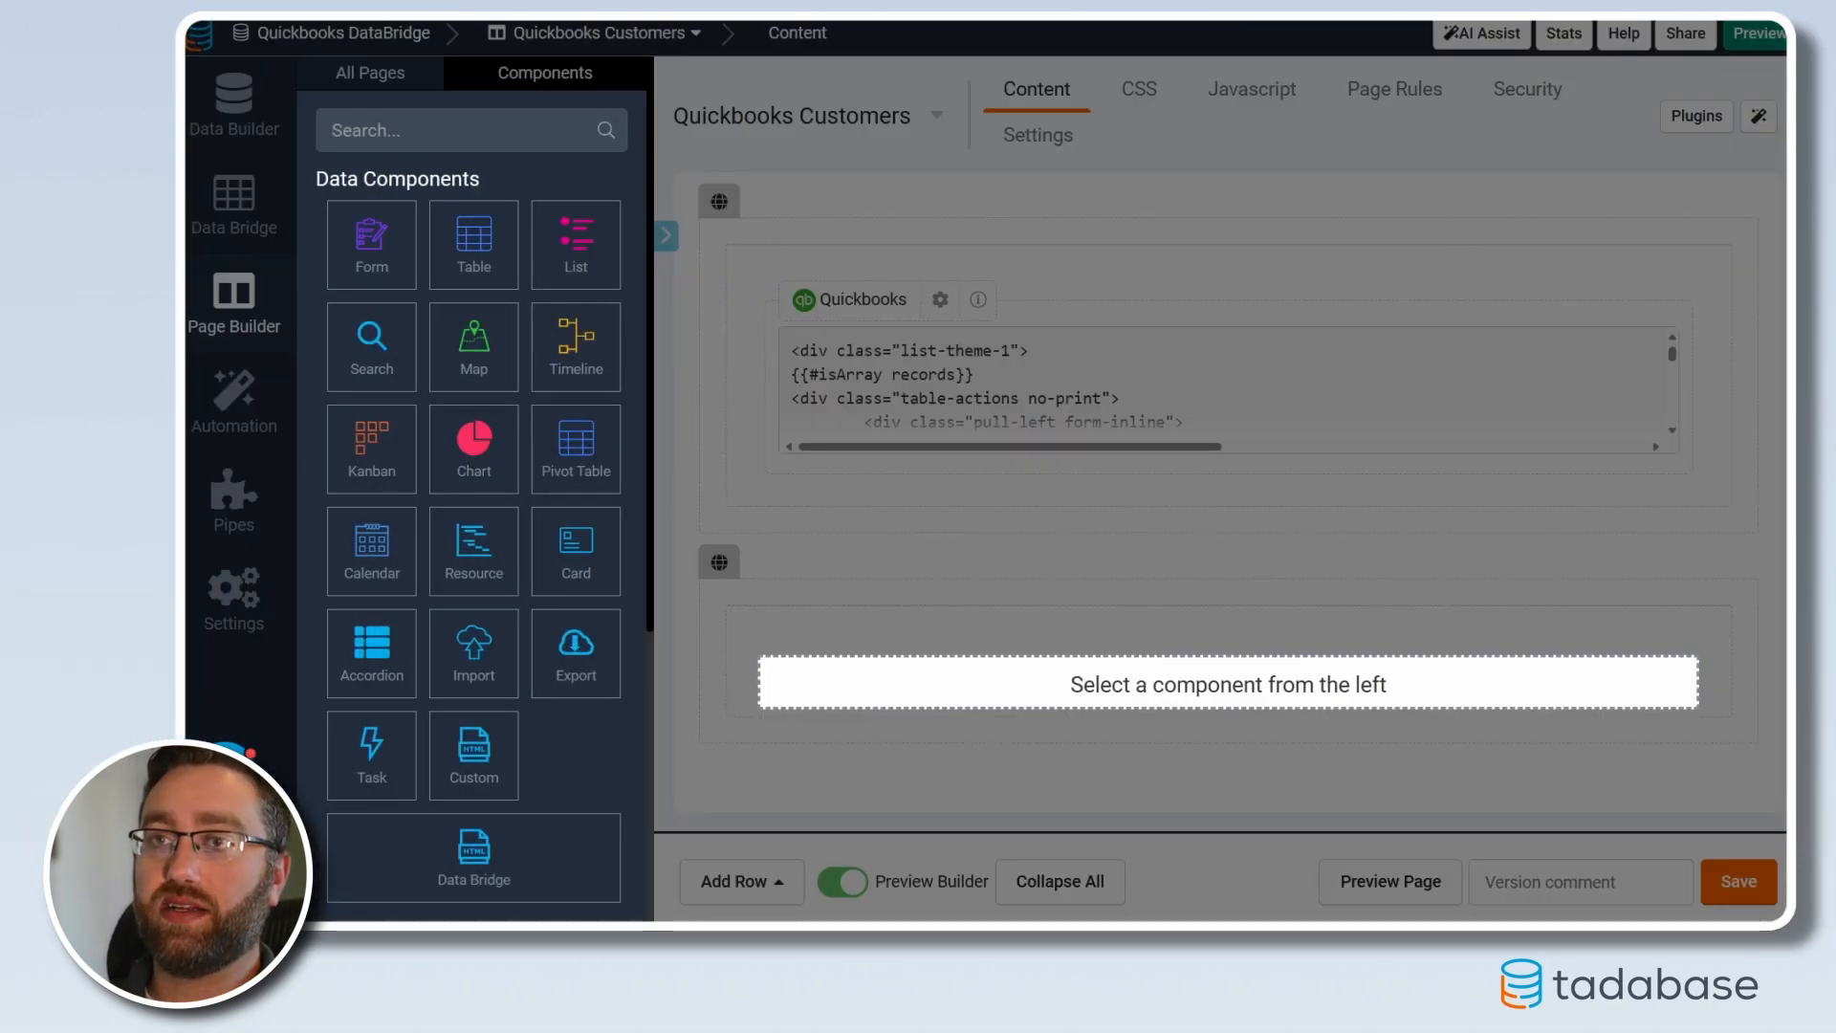
pyautogui.click(405, 875)
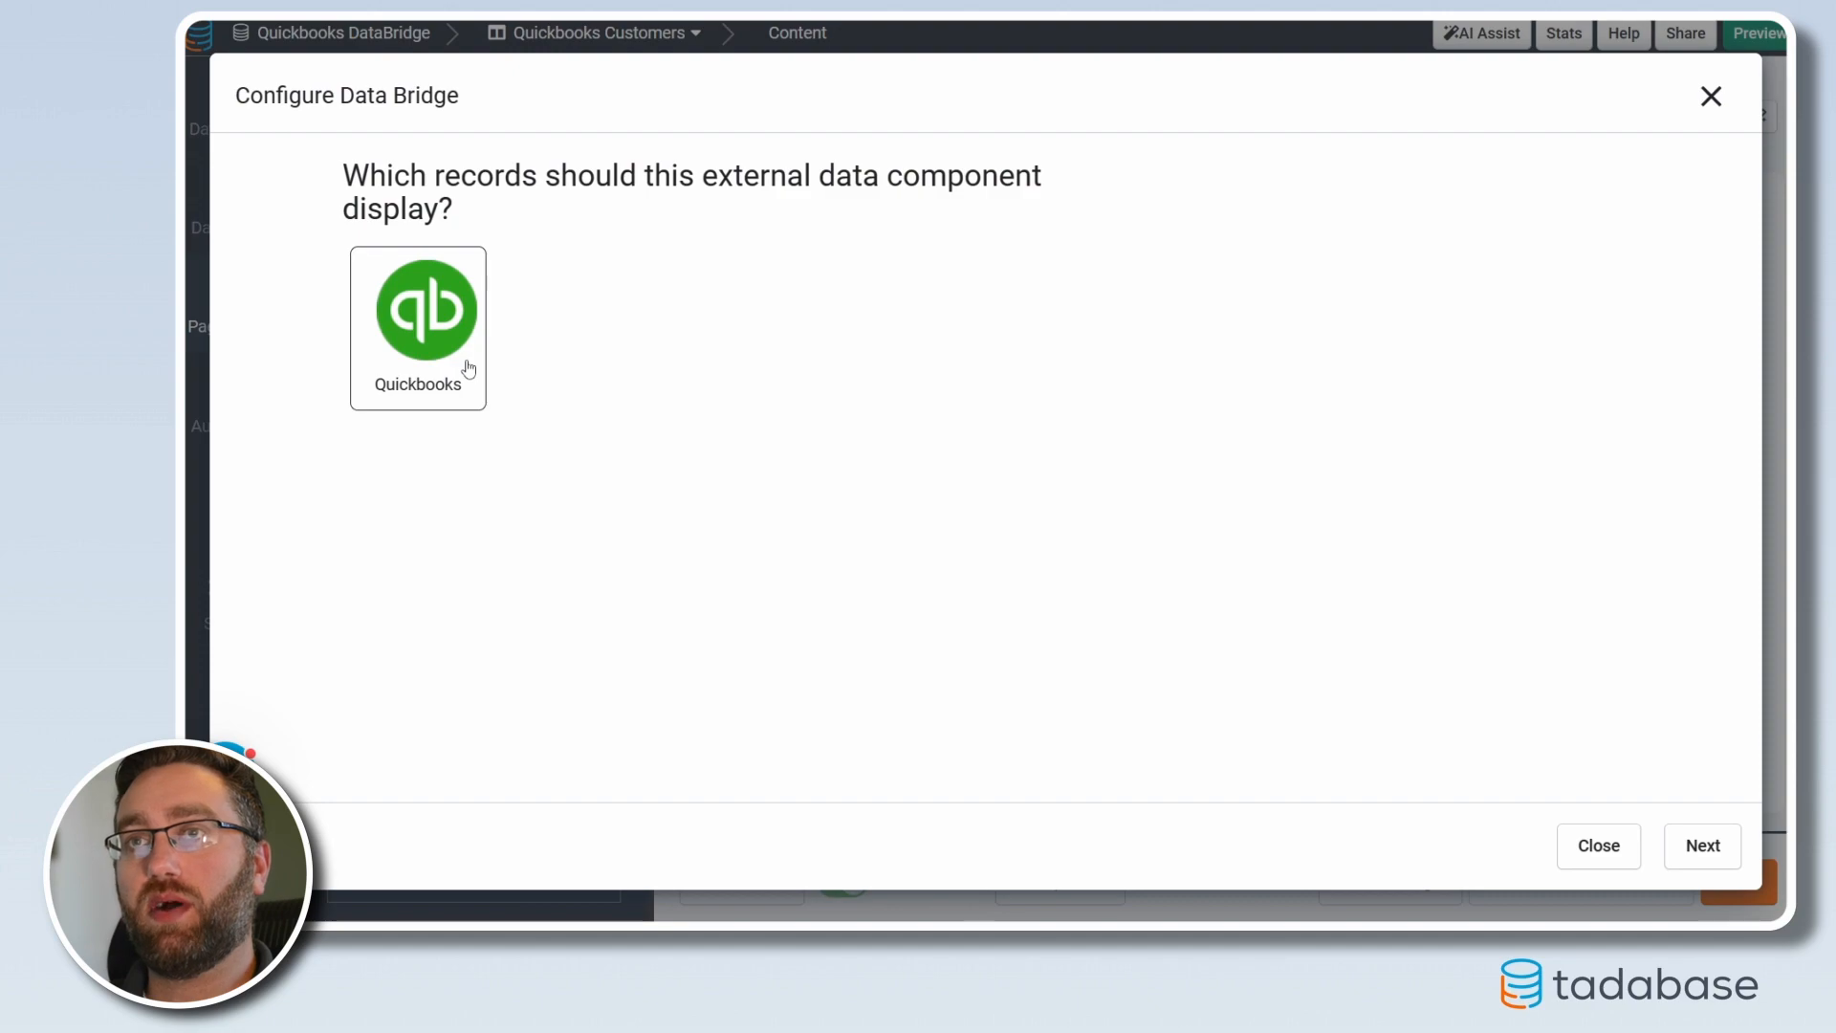
pyautogui.click(469, 368)
pyautogui.click(486, 253)
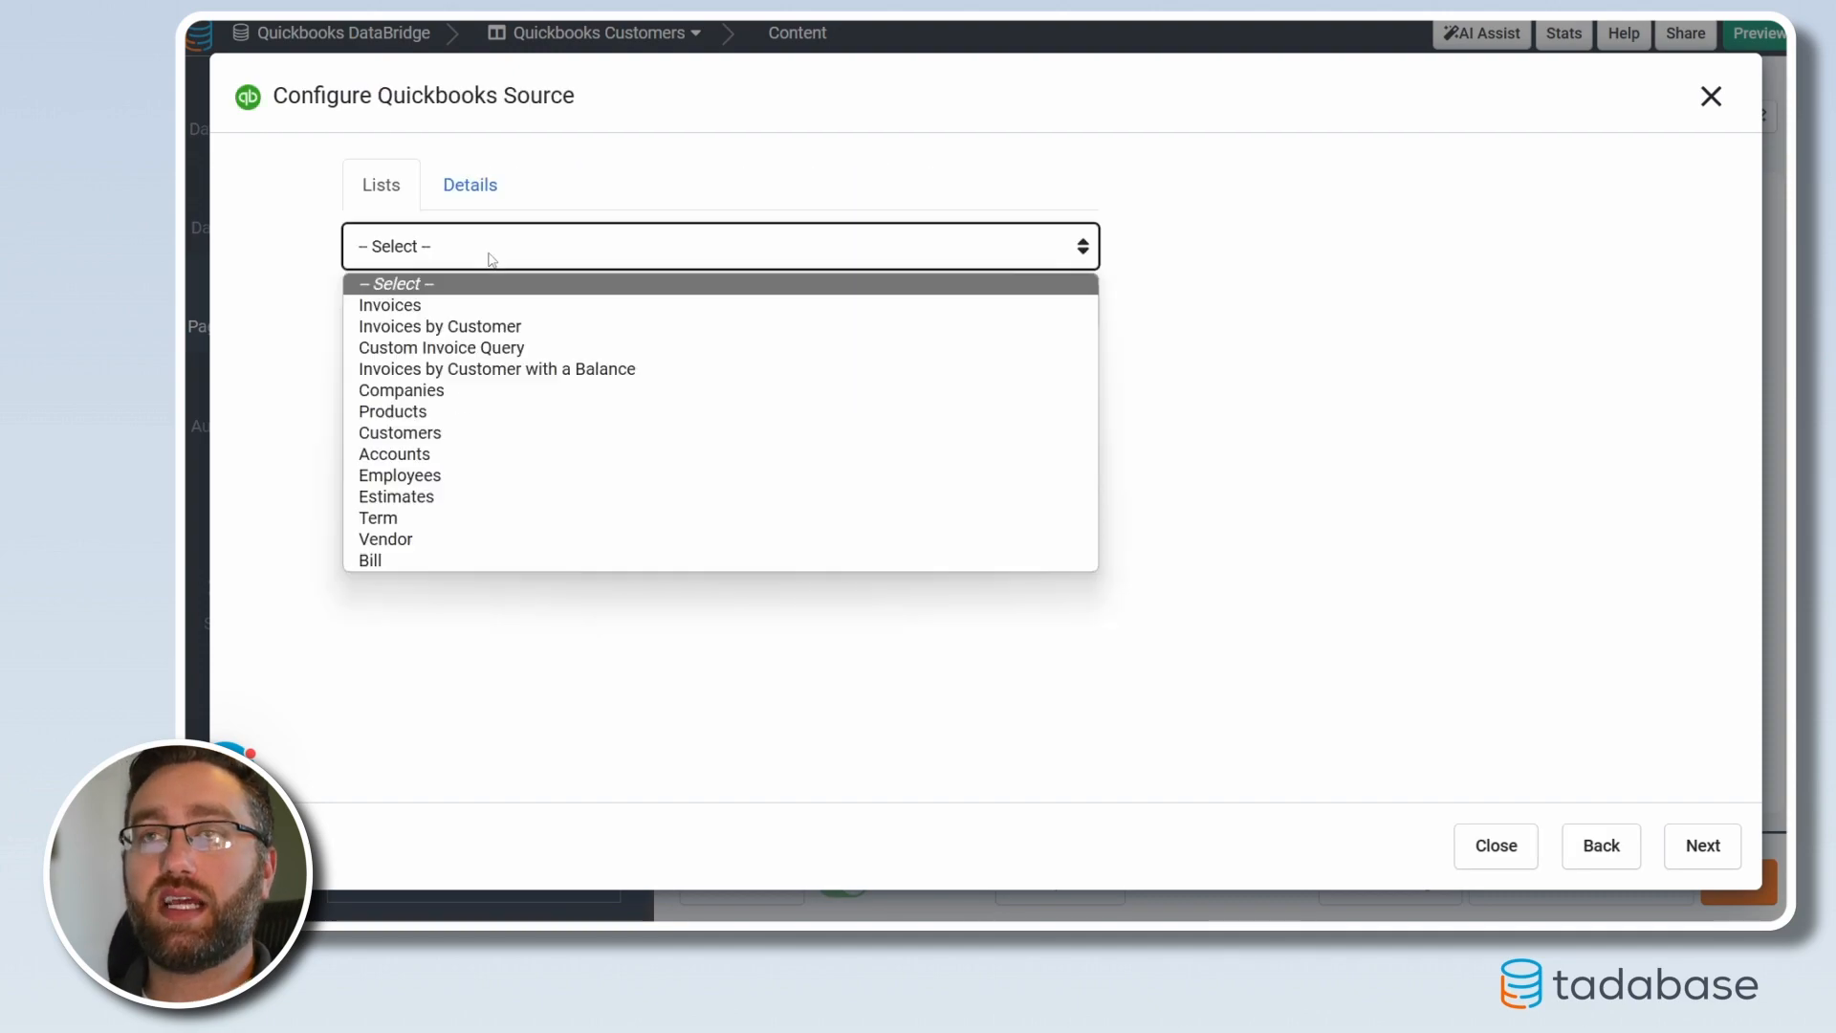
pyautogui.click(442, 327)
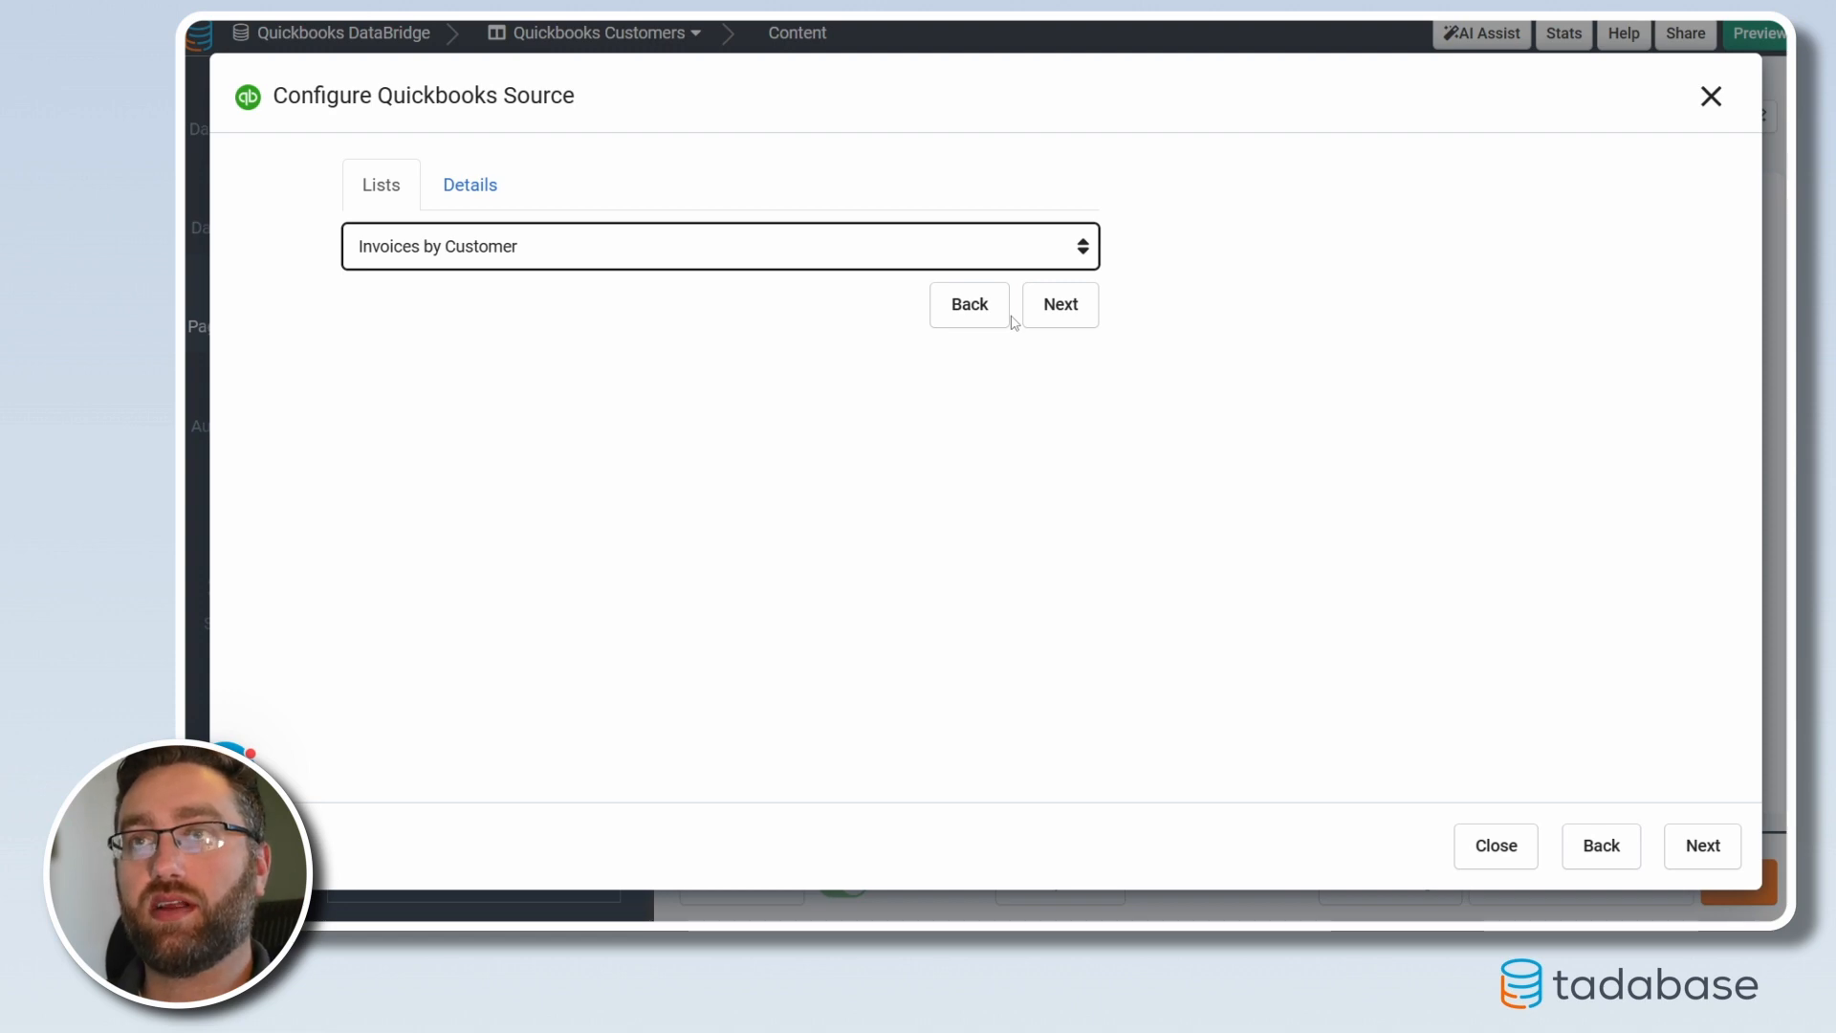
pyautogui.click(1041, 318)
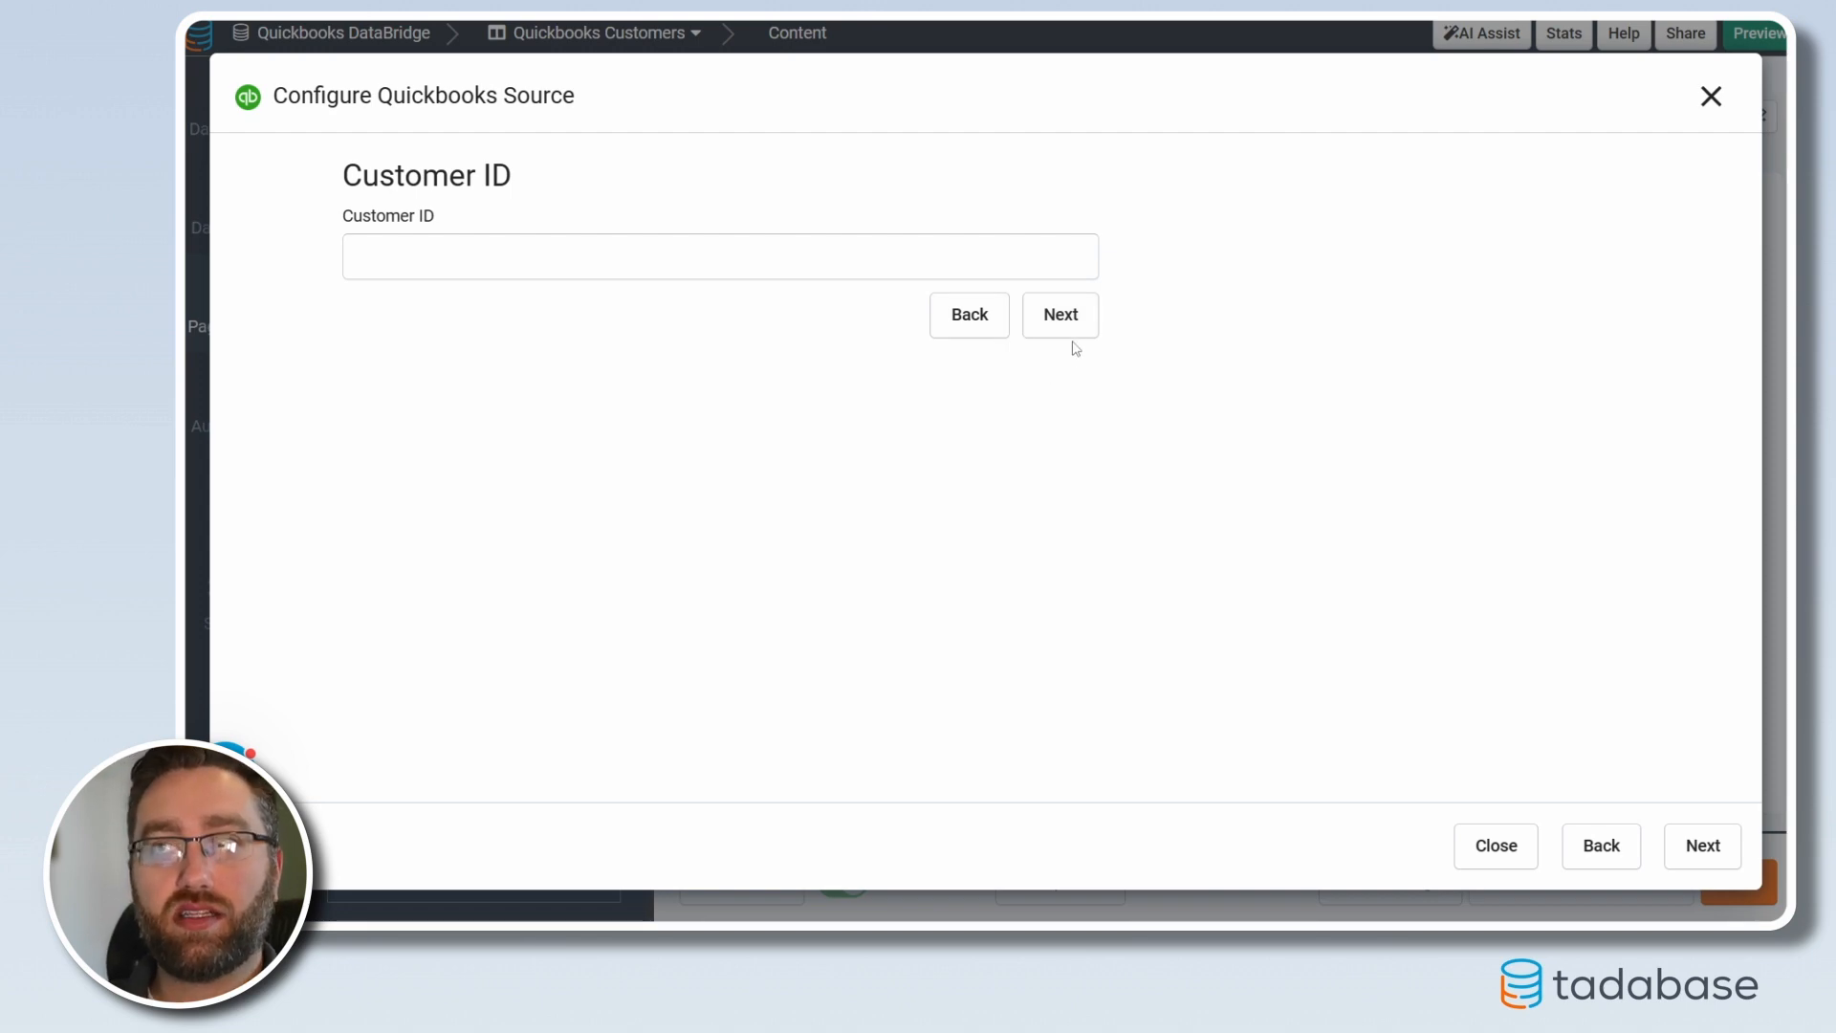
pyautogui.click(864, 254)
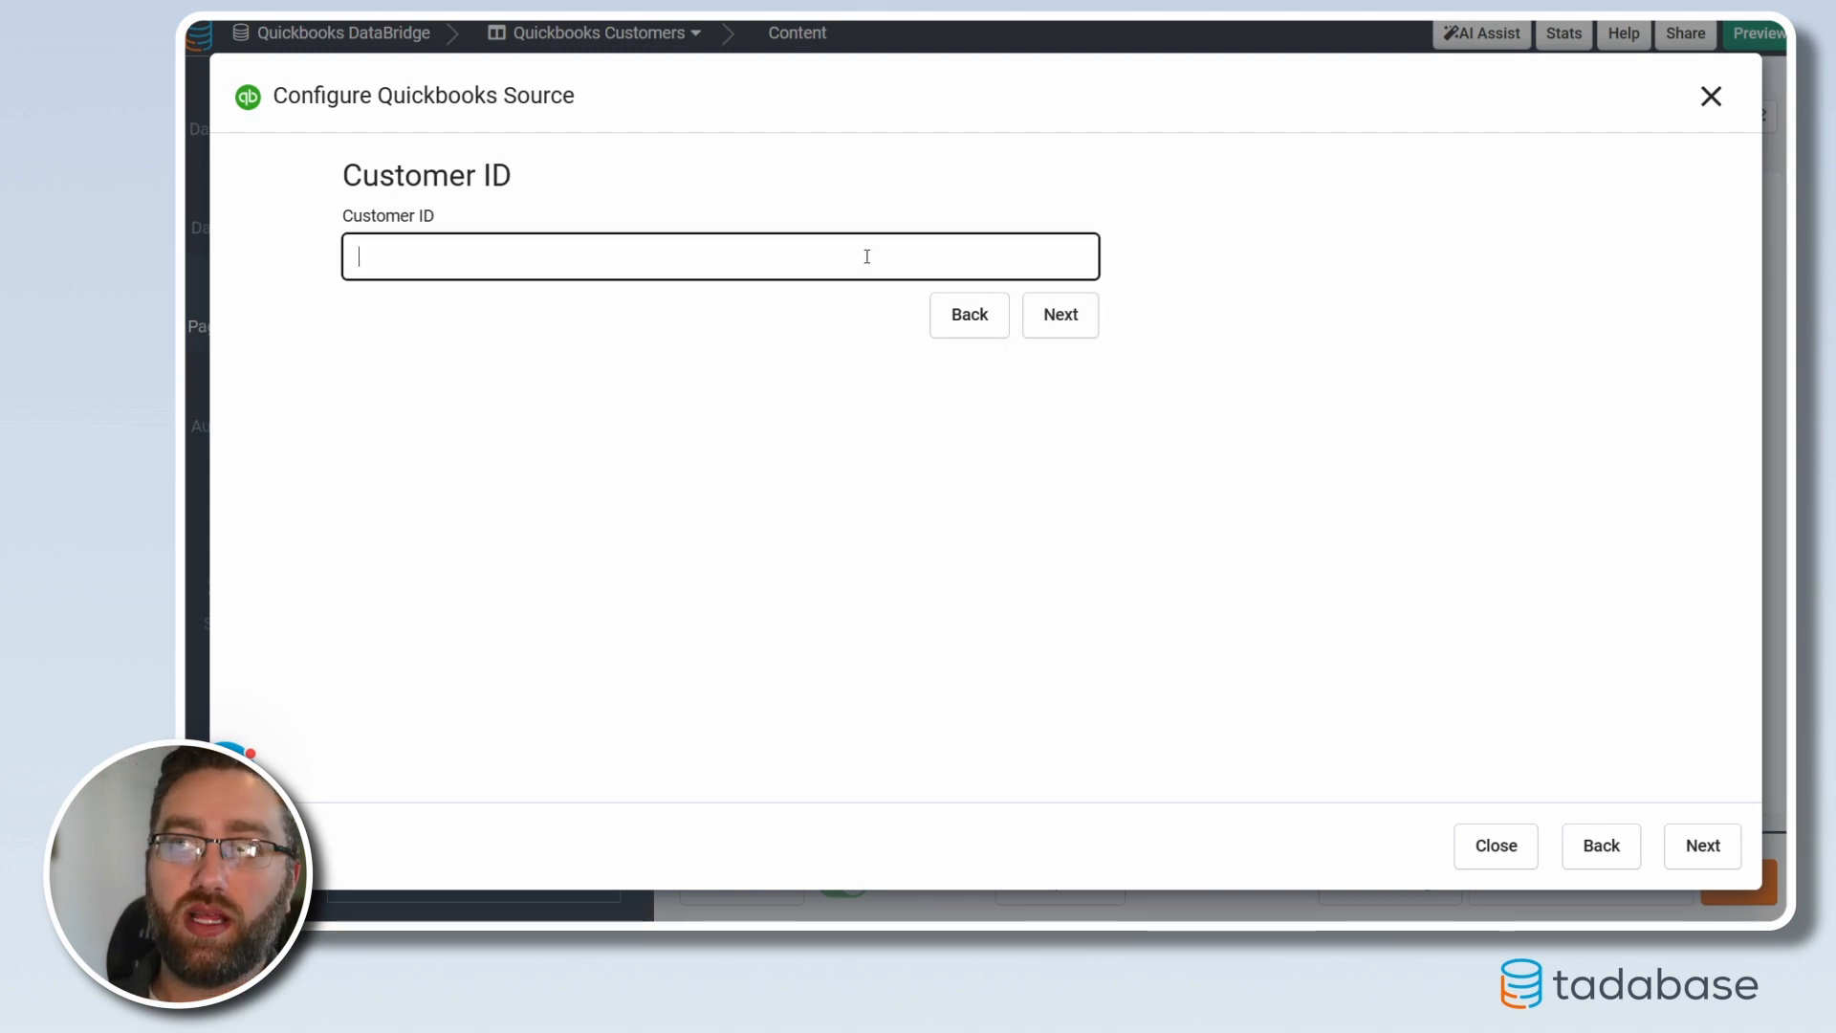
pyautogui.click(1059, 330)
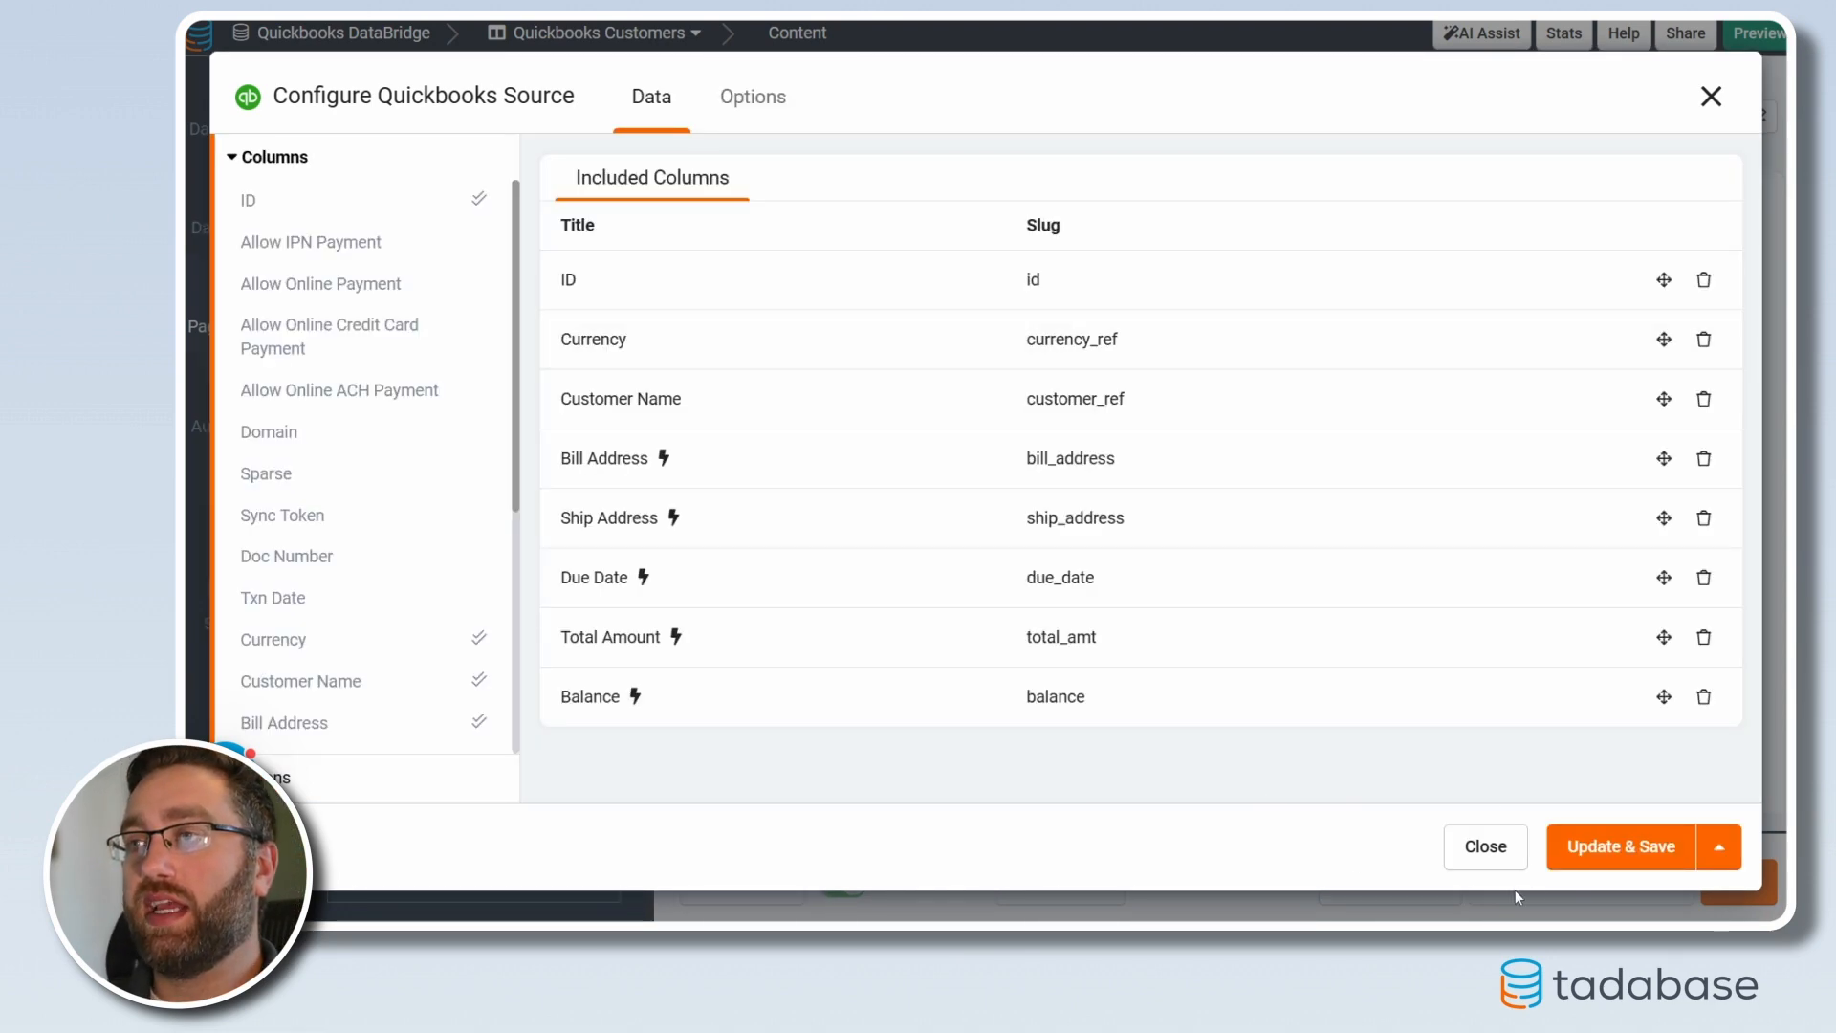
pyautogui.click(1595, 861)
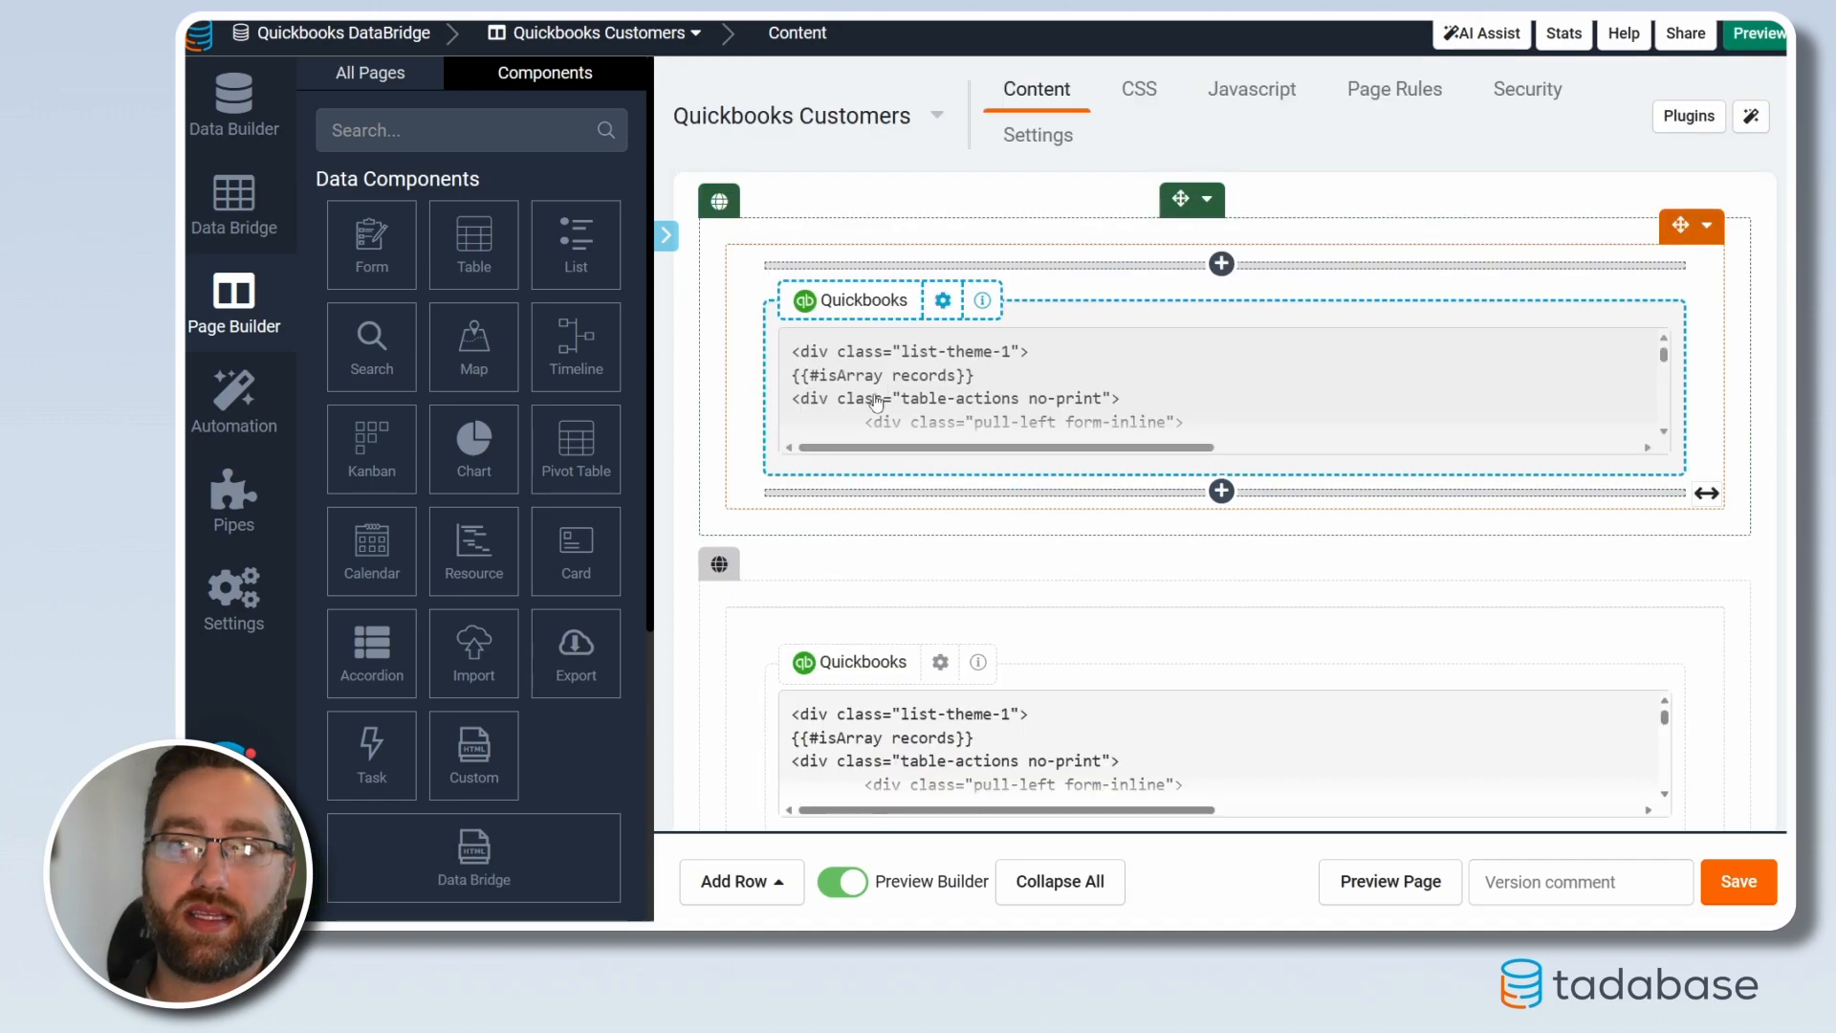
# Add a Search Another Component action to customer rows targeting the QuickBooks invoices component
pyautogui.click(876, 402)
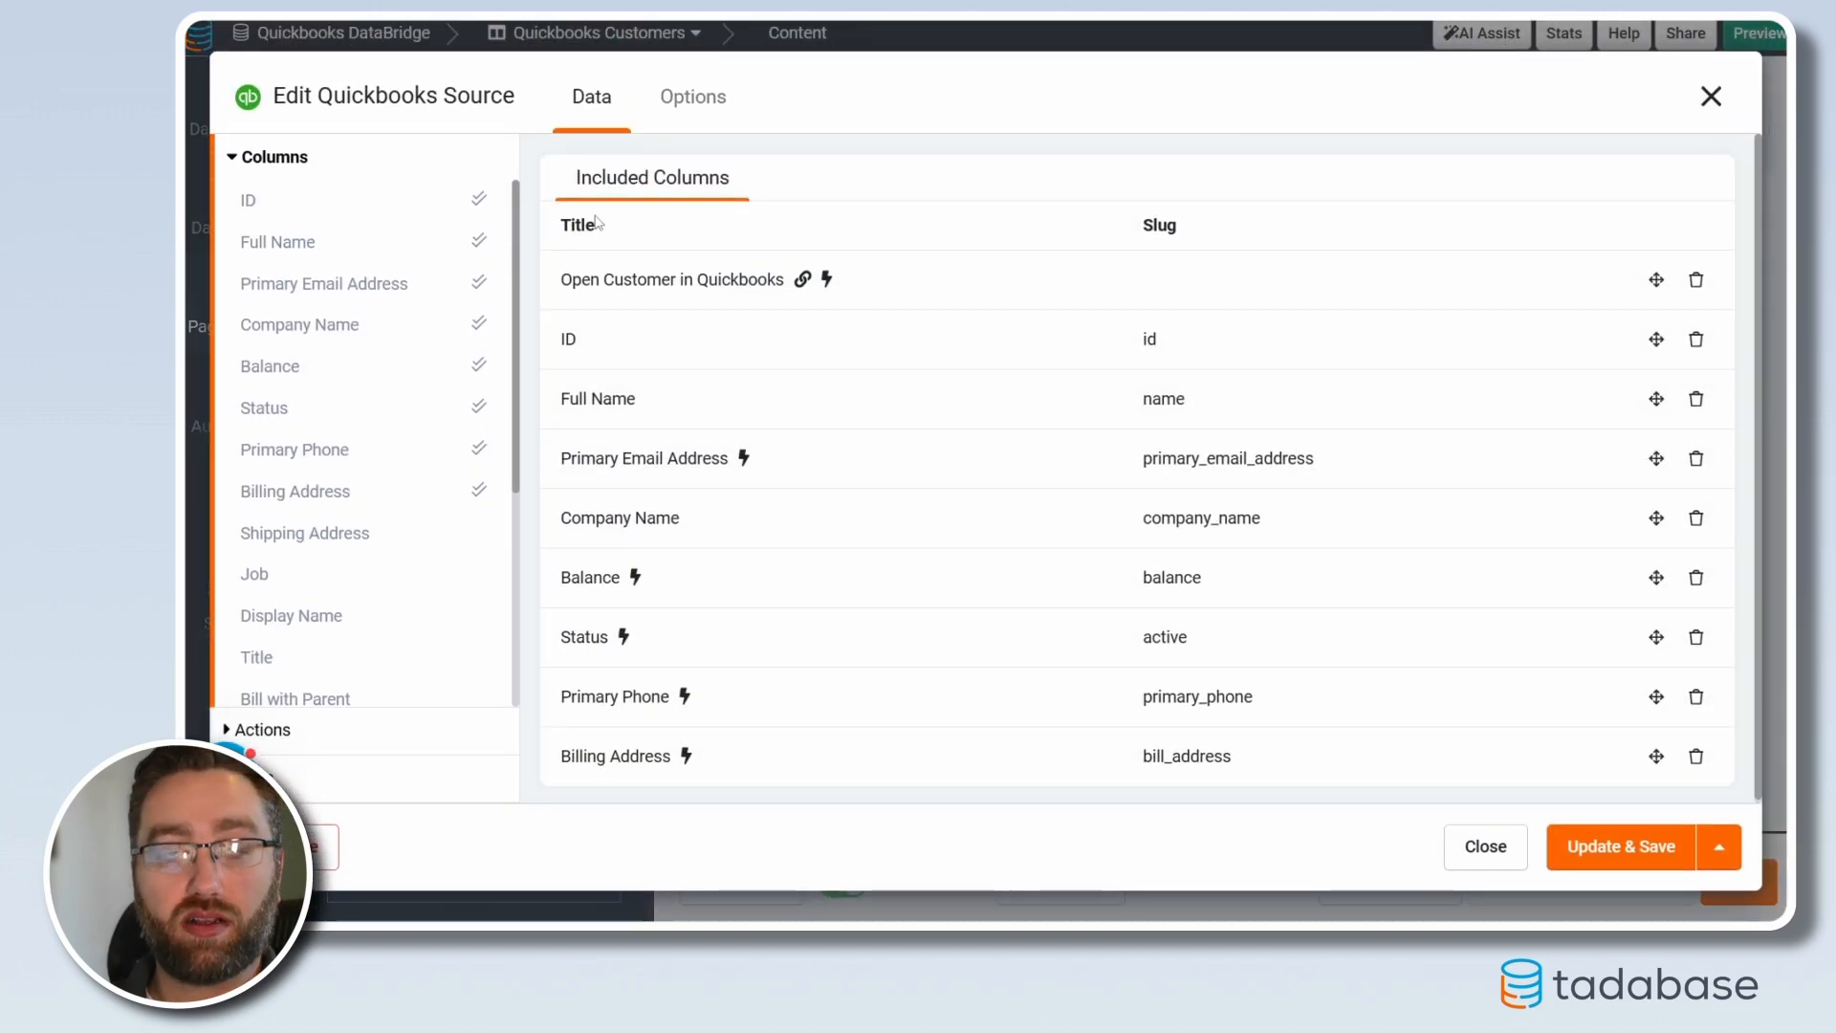
pyautogui.click(262, 730)
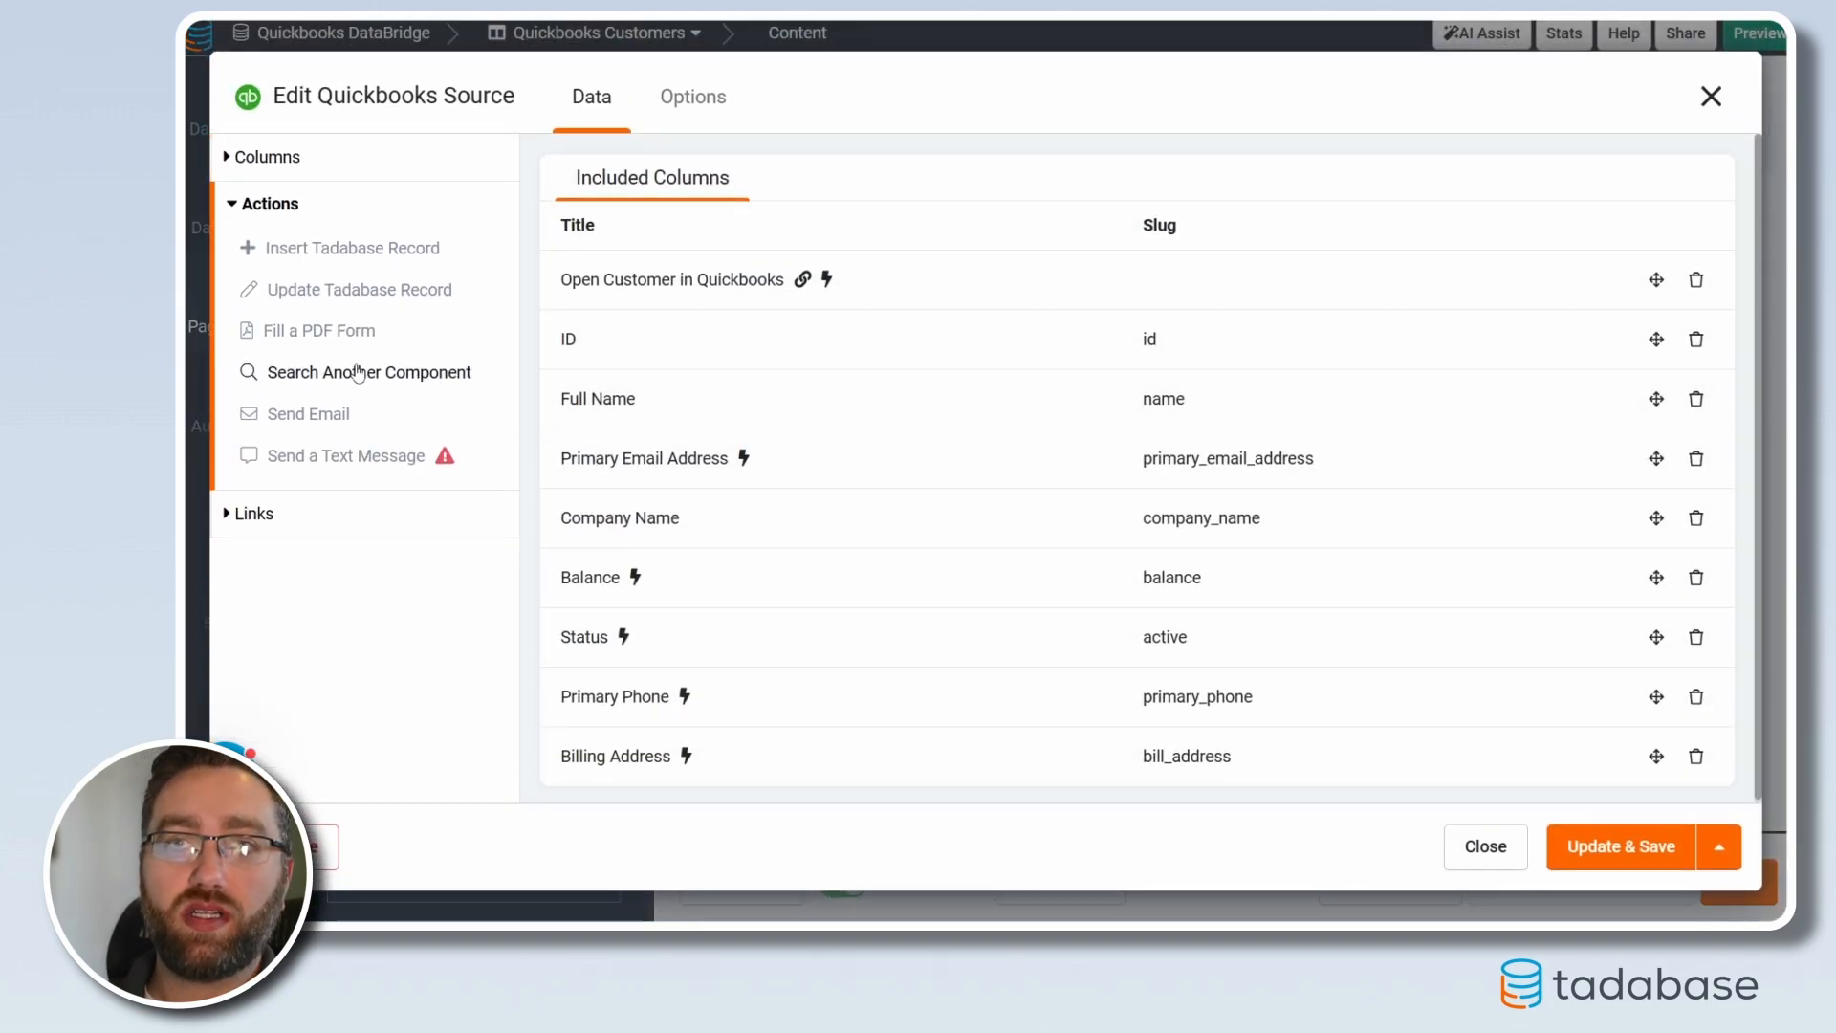
pyautogui.click(292, 380)
pyautogui.click(382, 442)
pyautogui.click(334, 499)
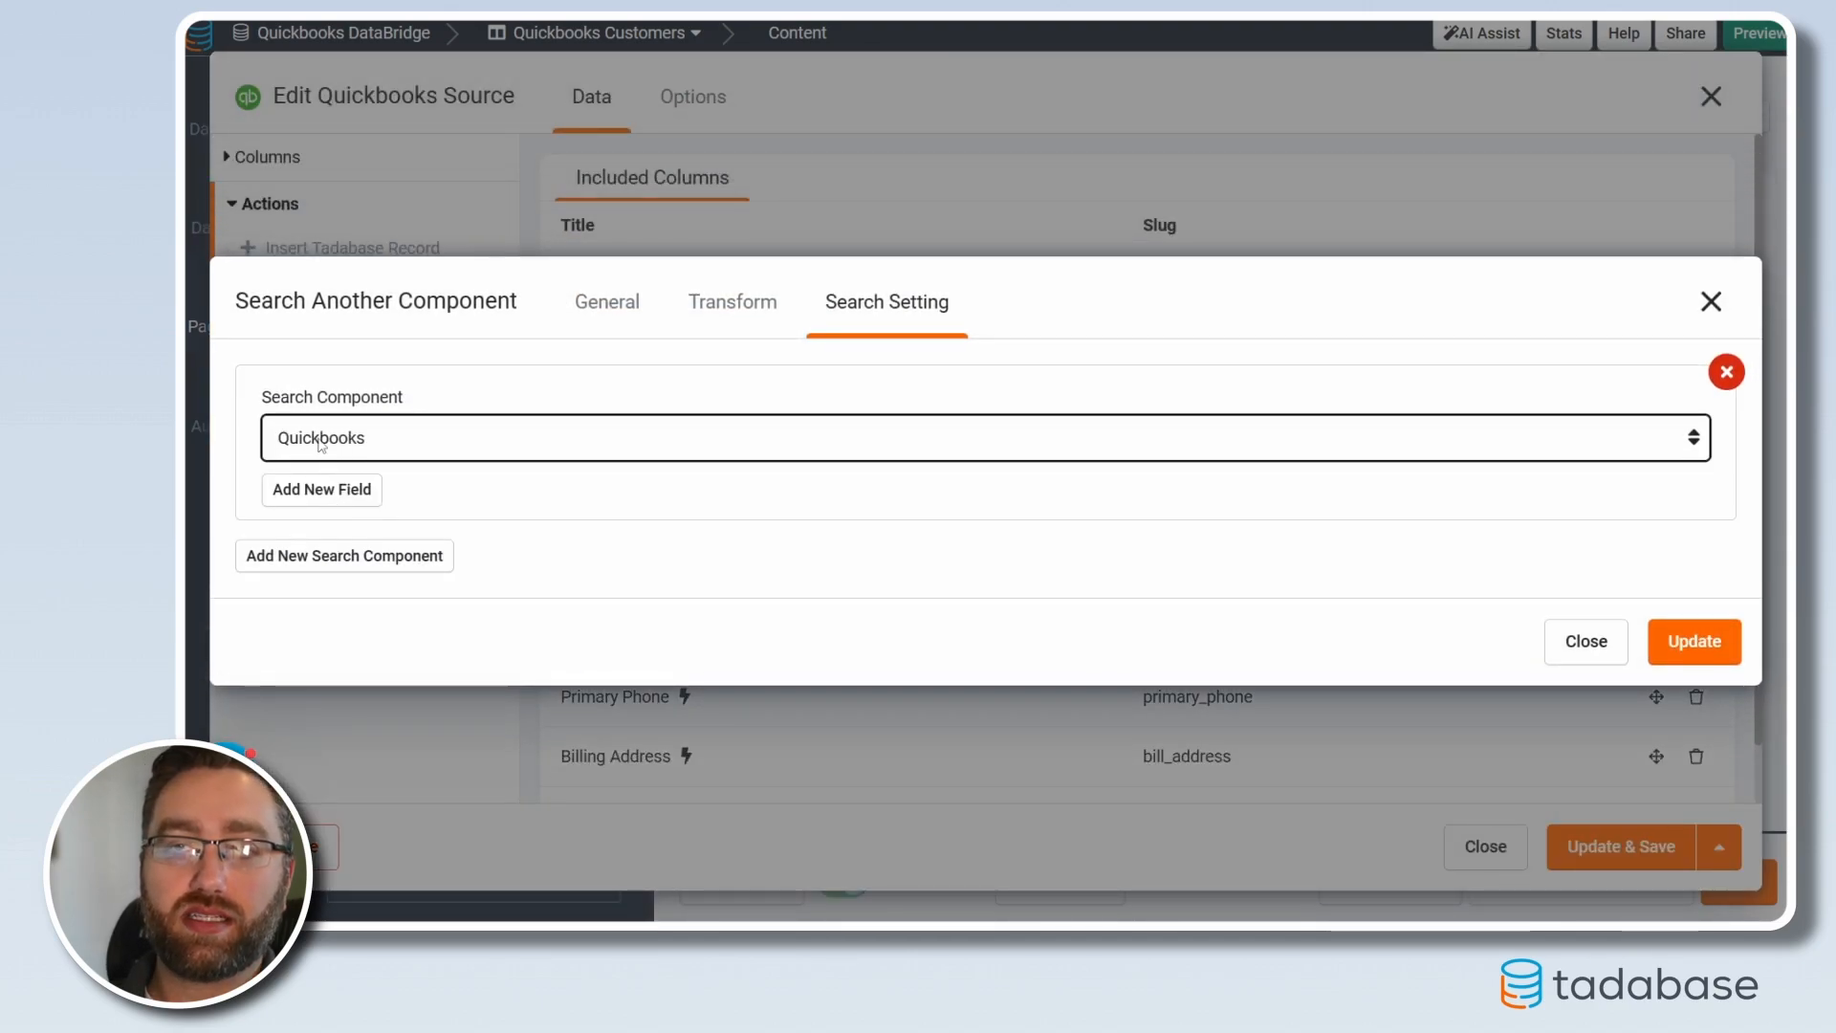
# Match the invoices' Customer ID to the customer's ID, save, and preview the page
pyautogui.click(369, 490)
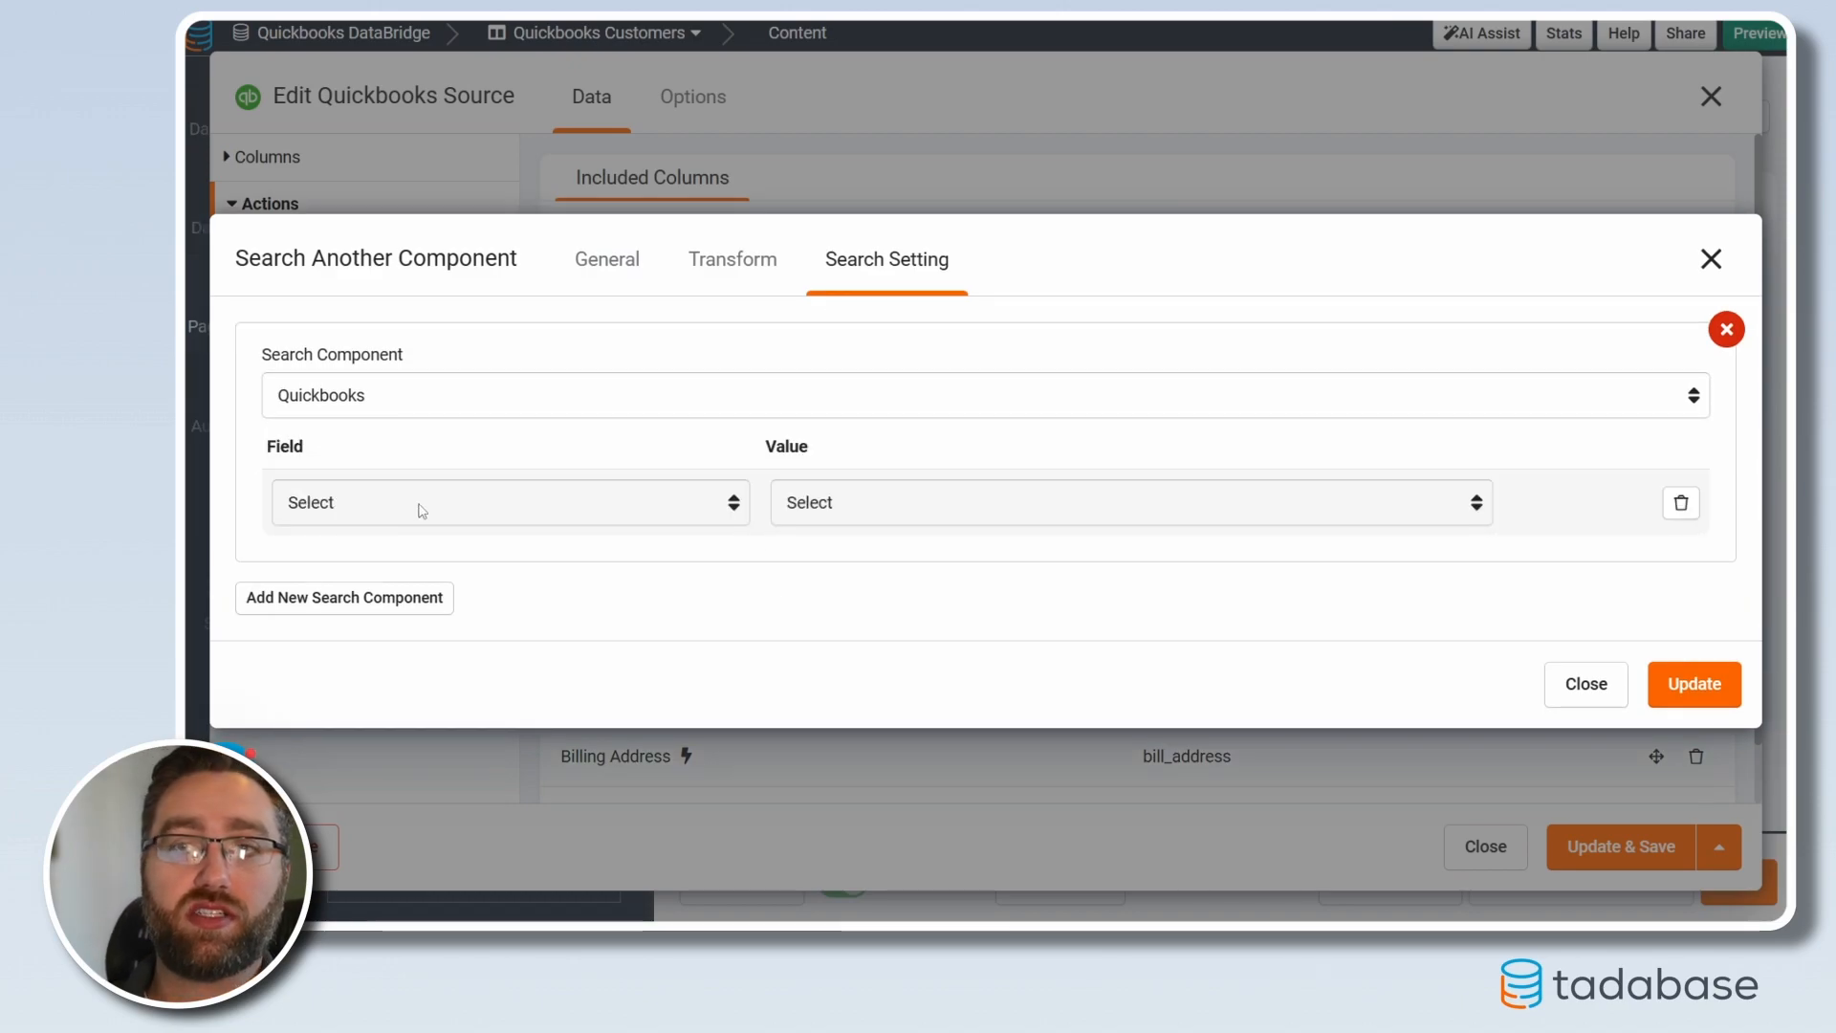
pyautogui.click(421, 510)
pyautogui.click(330, 559)
pyautogui.click(780, 504)
pyautogui.click(801, 562)
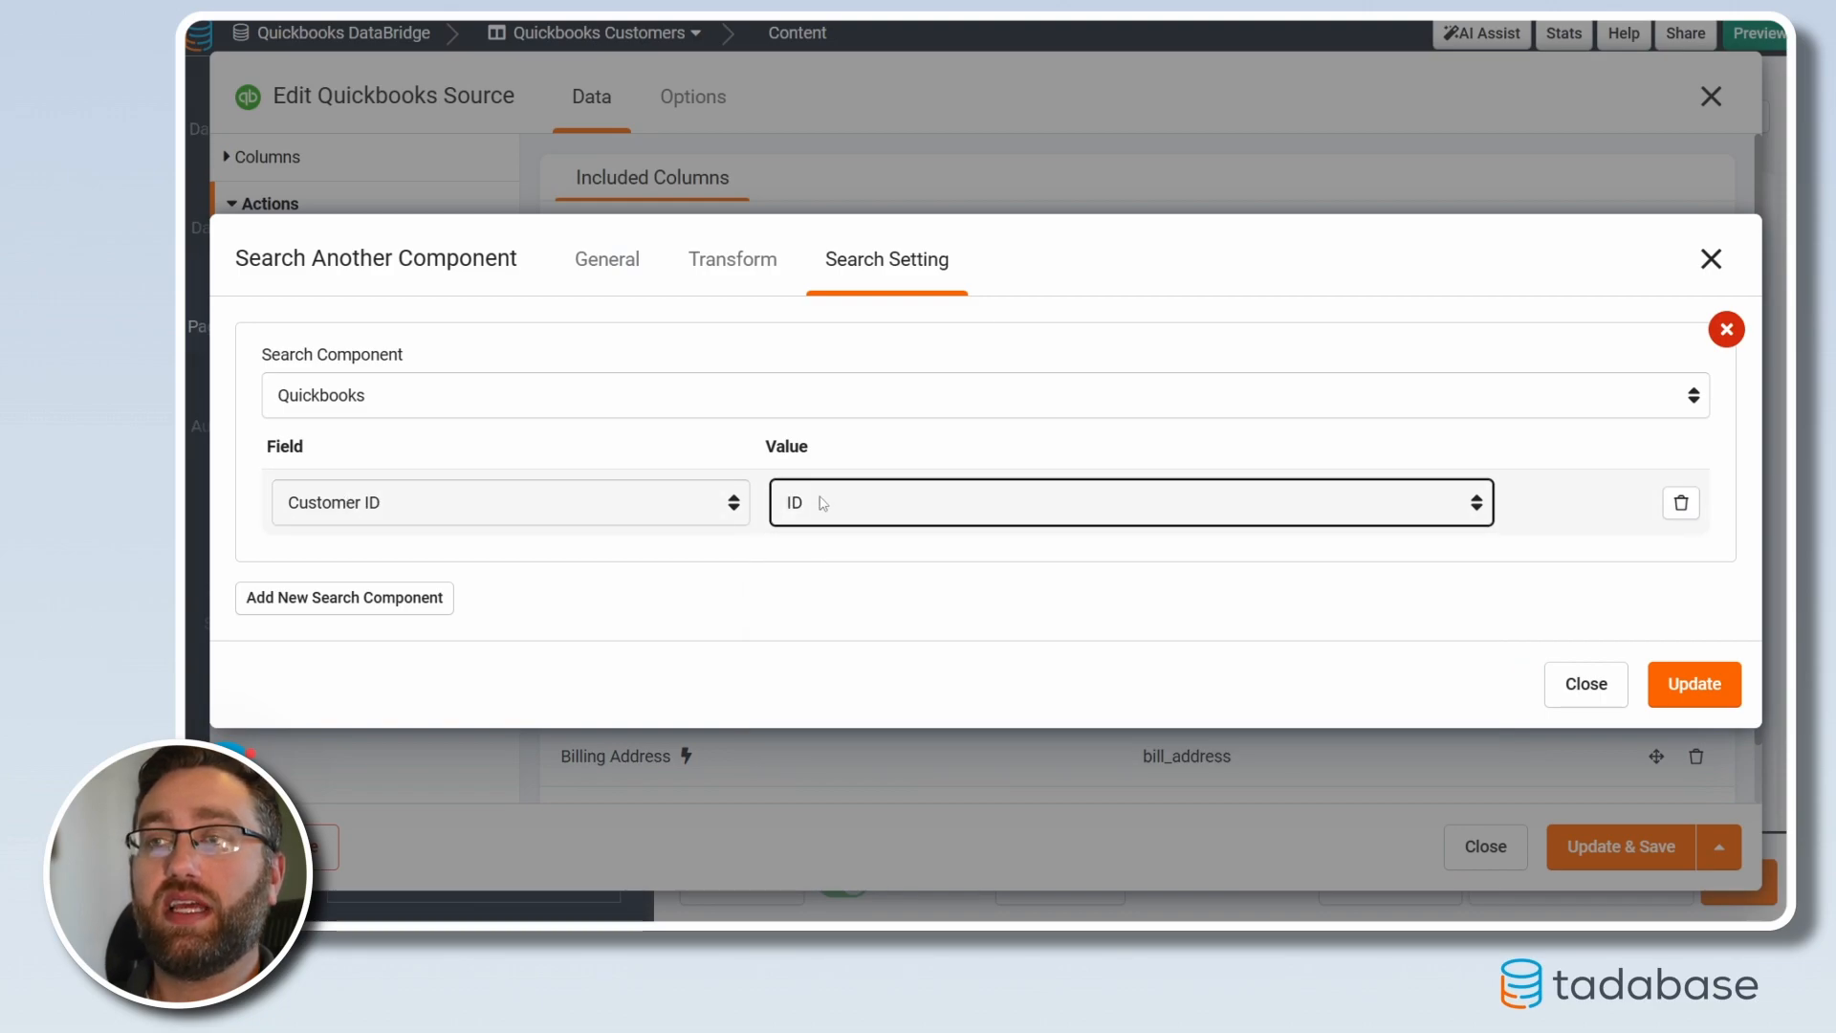
pyautogui.click(1692, 685)
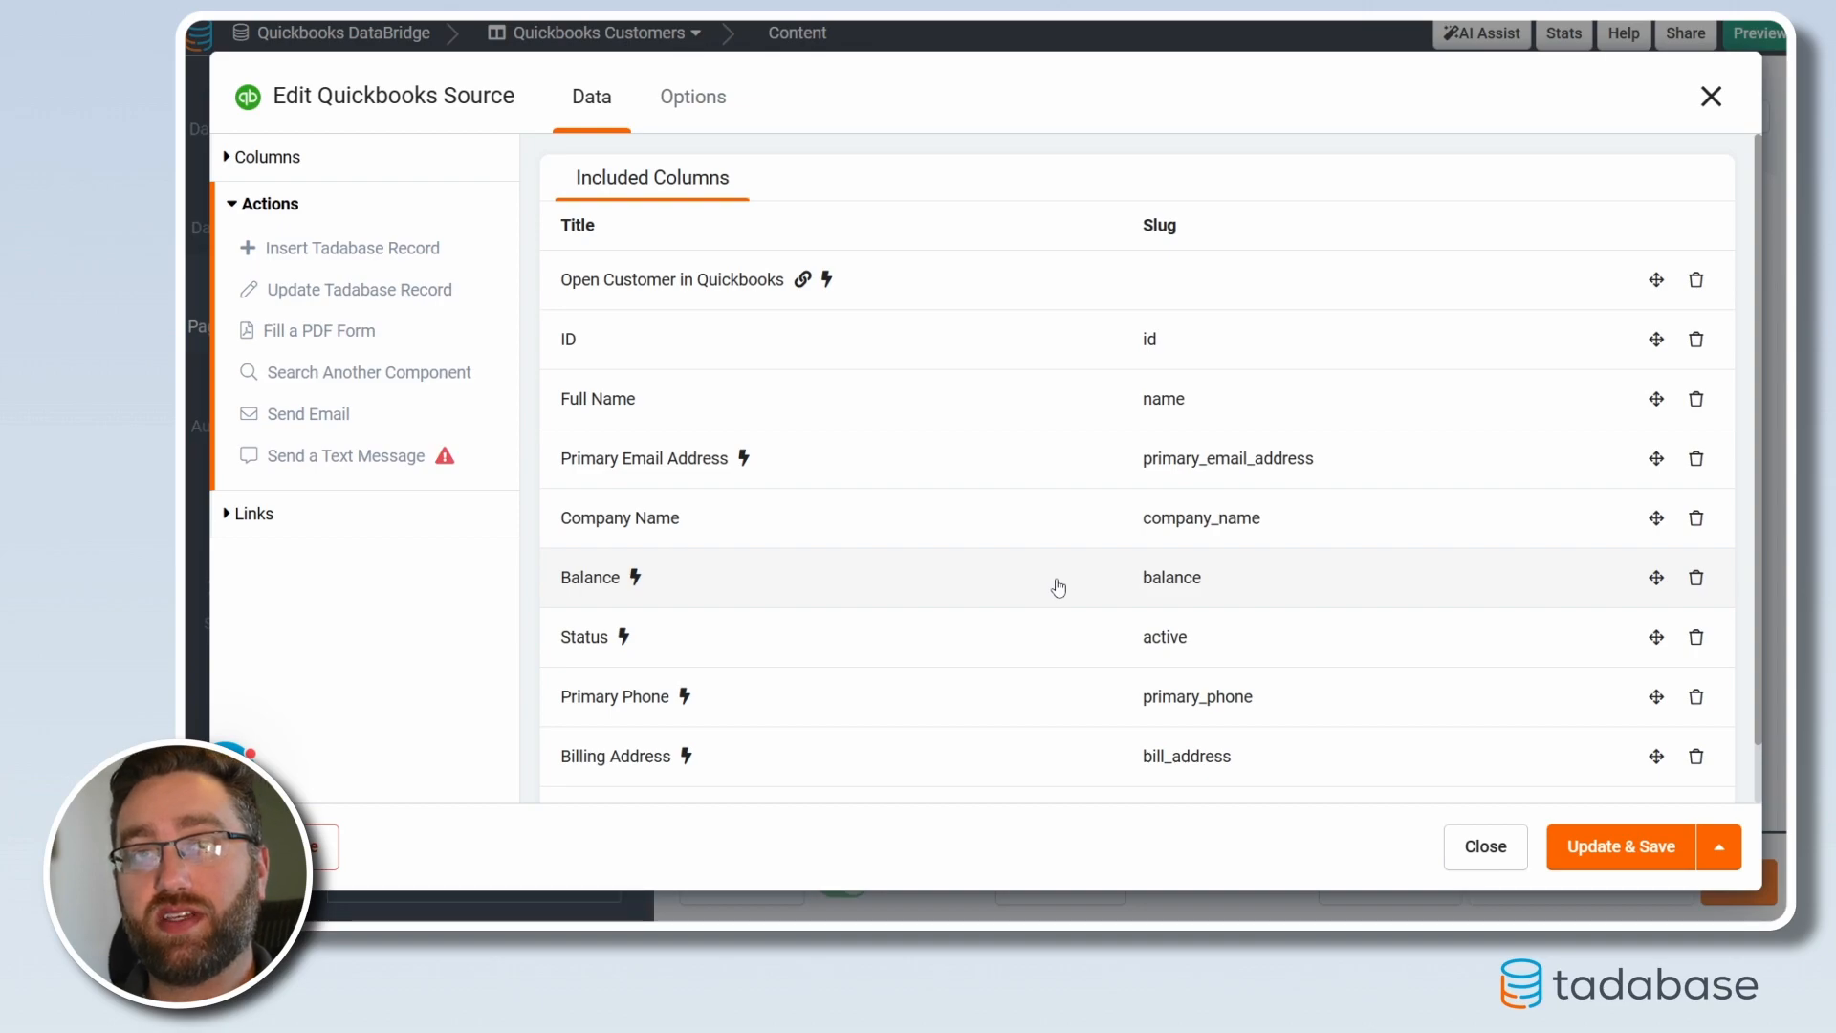
pyautogui.click(1604, 847)
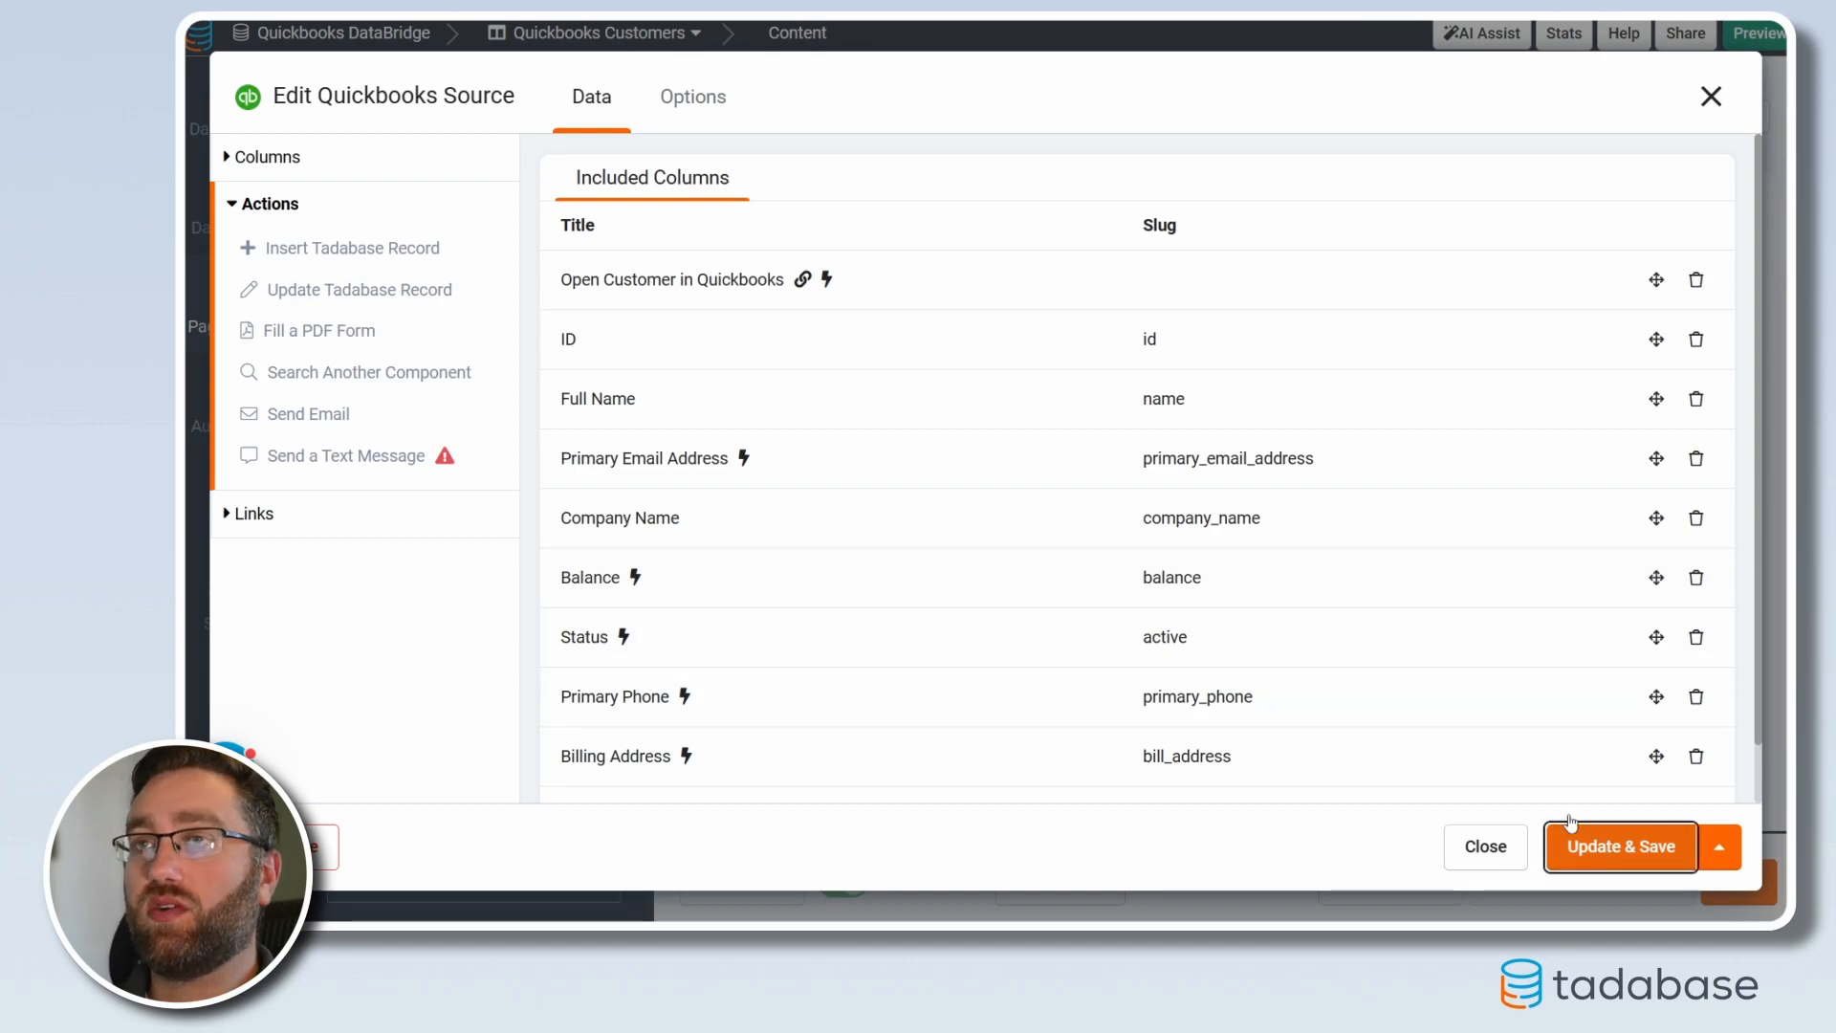
pyautogui.click(1391, 881)
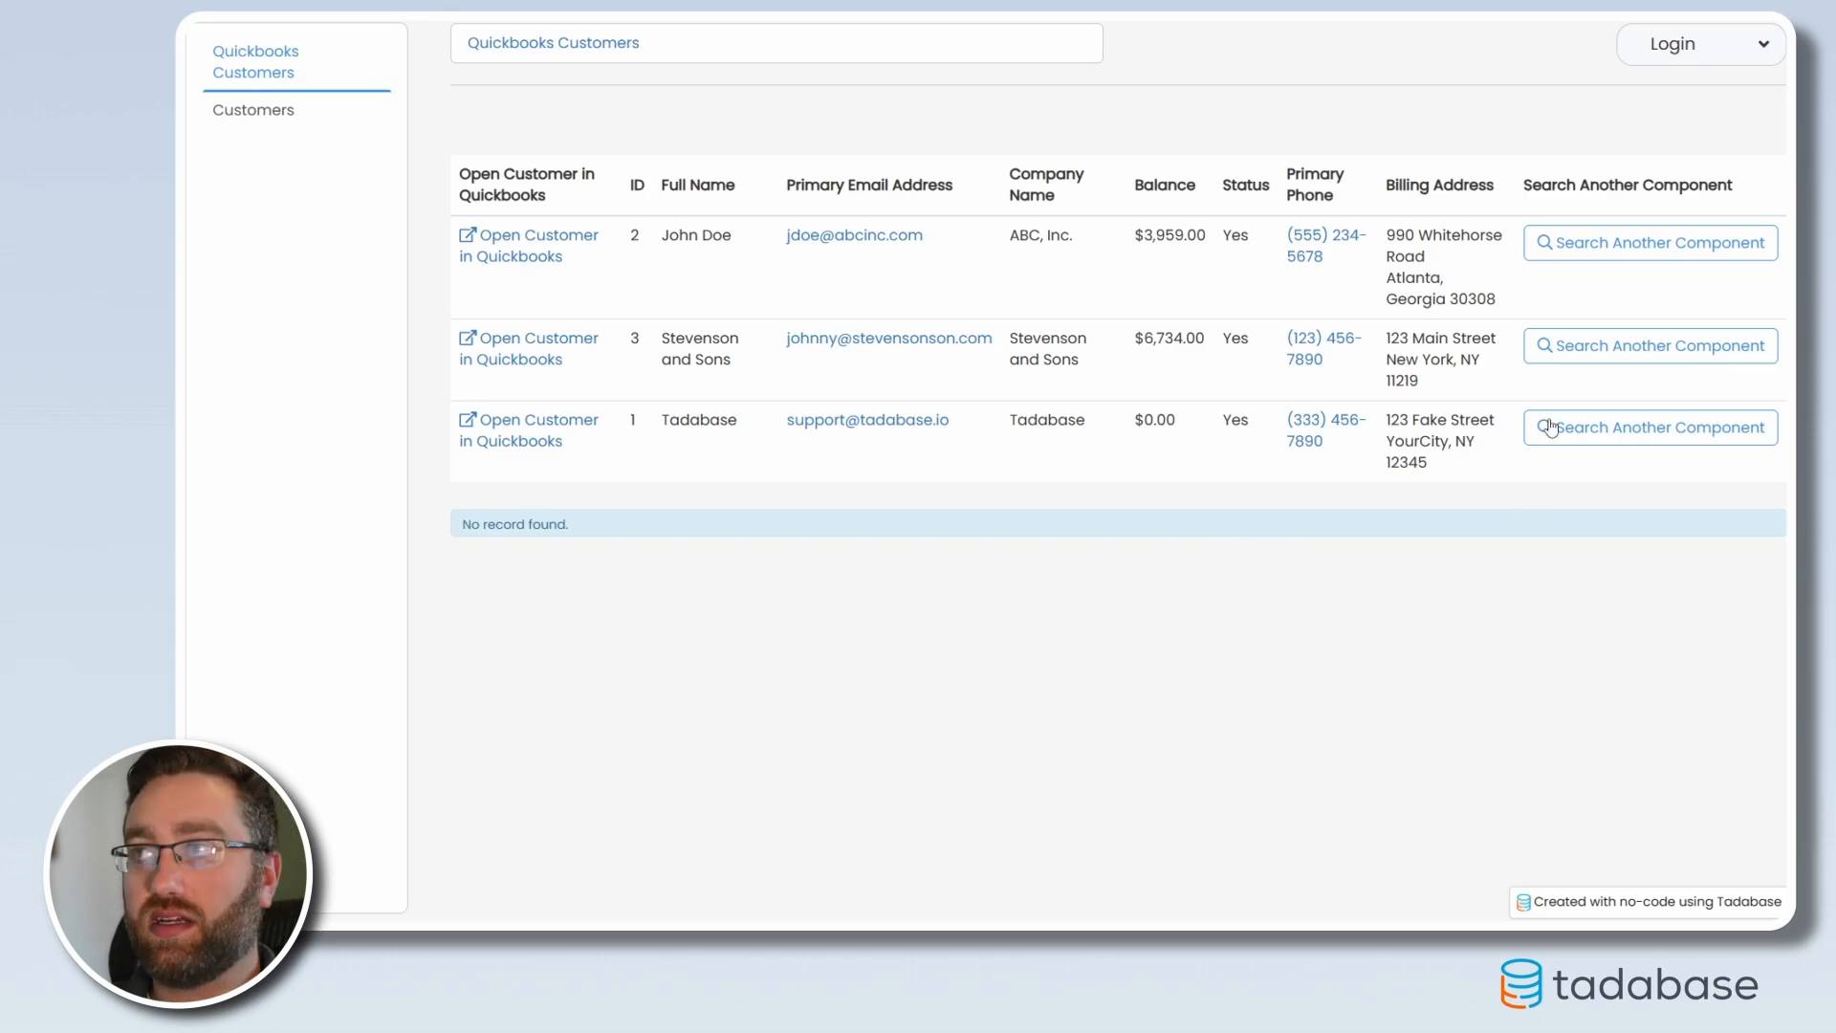
# Search for Stevenson and Sons' invoices from its row in the live preview
pyautogui.click(1559, 356)
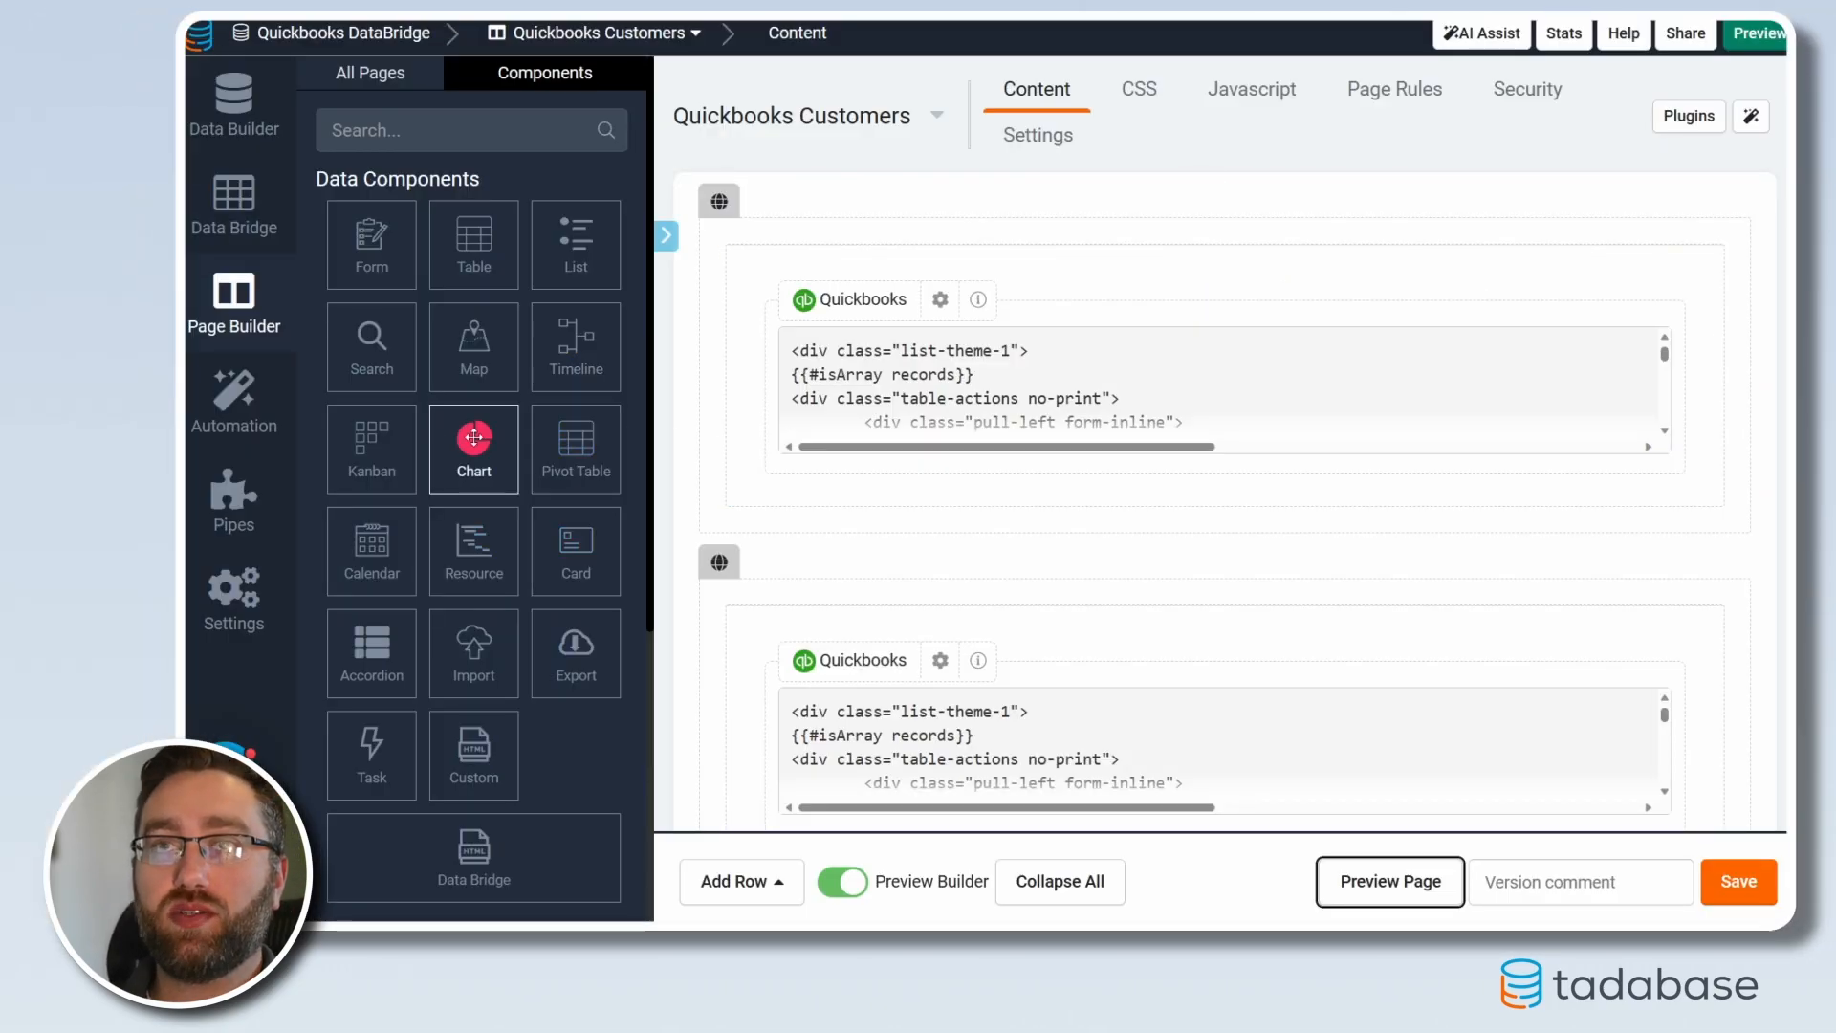
# Open Data Builder and view the Customers table records
pyautogui.click(234, 105)
pyautogui.click(401, 252)
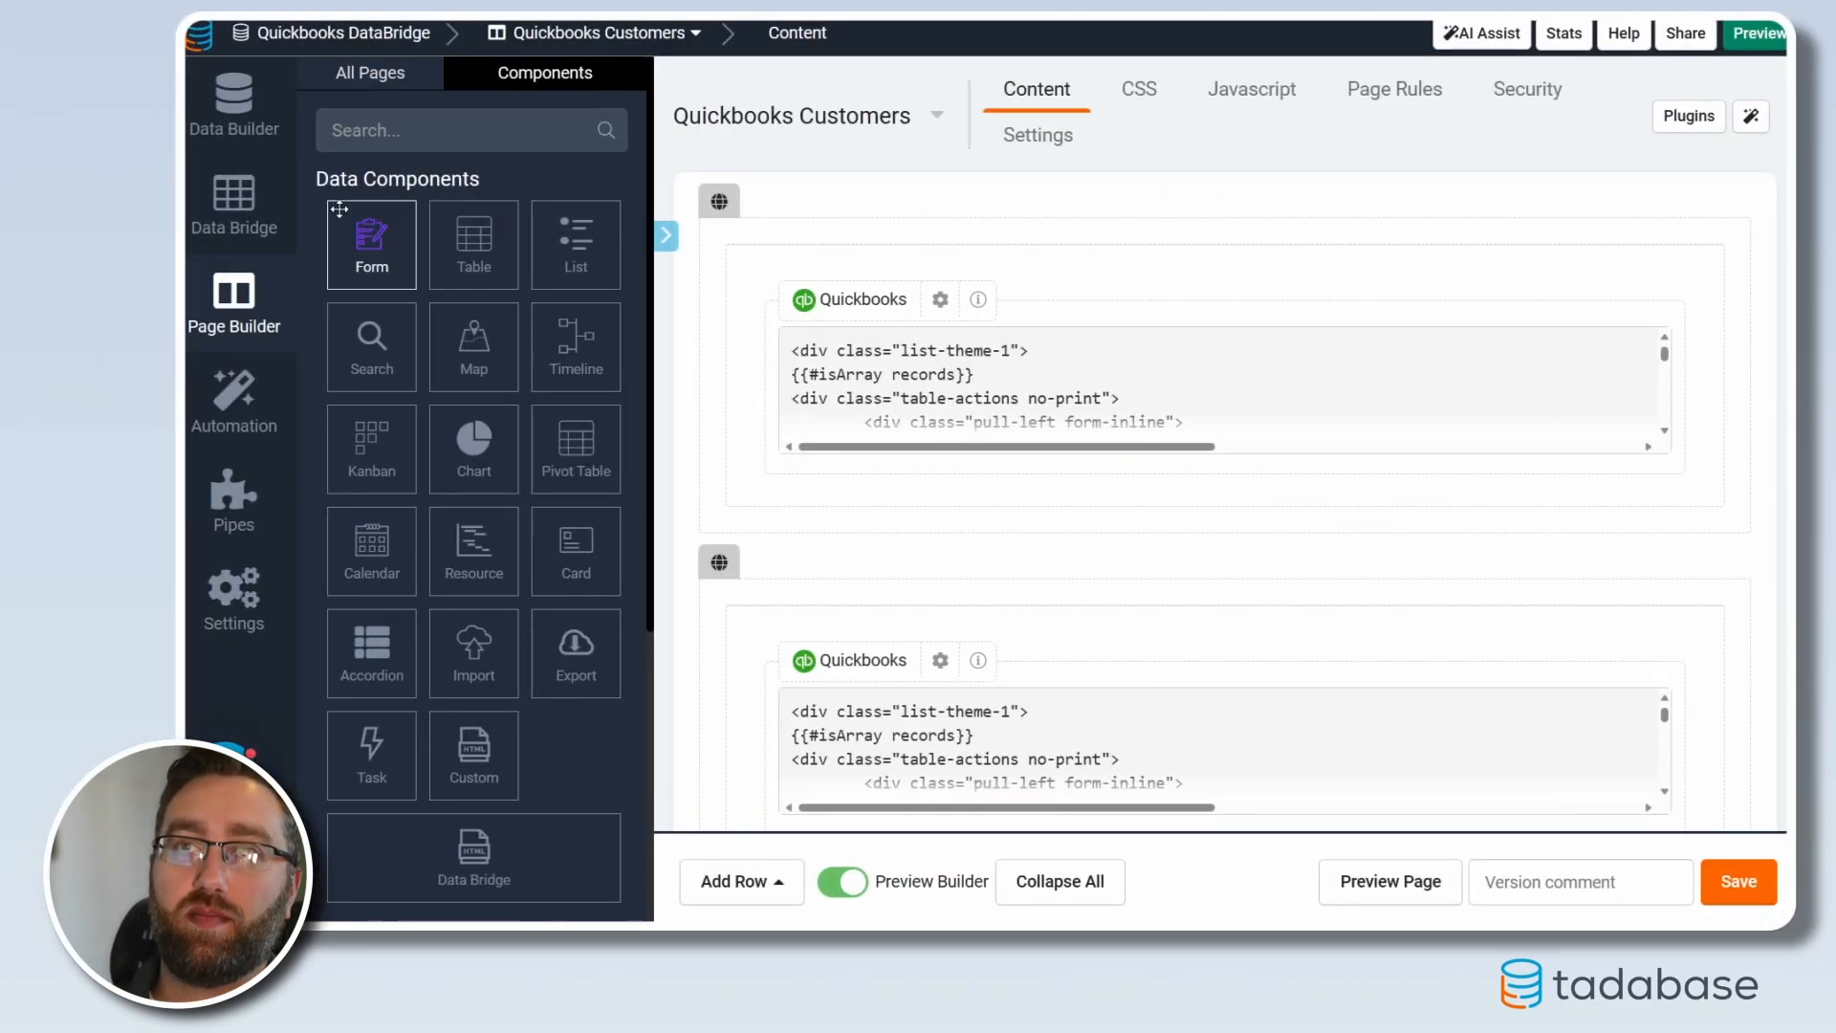
# Add an Insert Record action on customer rows that inserts into the Customers table
pyautogui.click(924, 400)
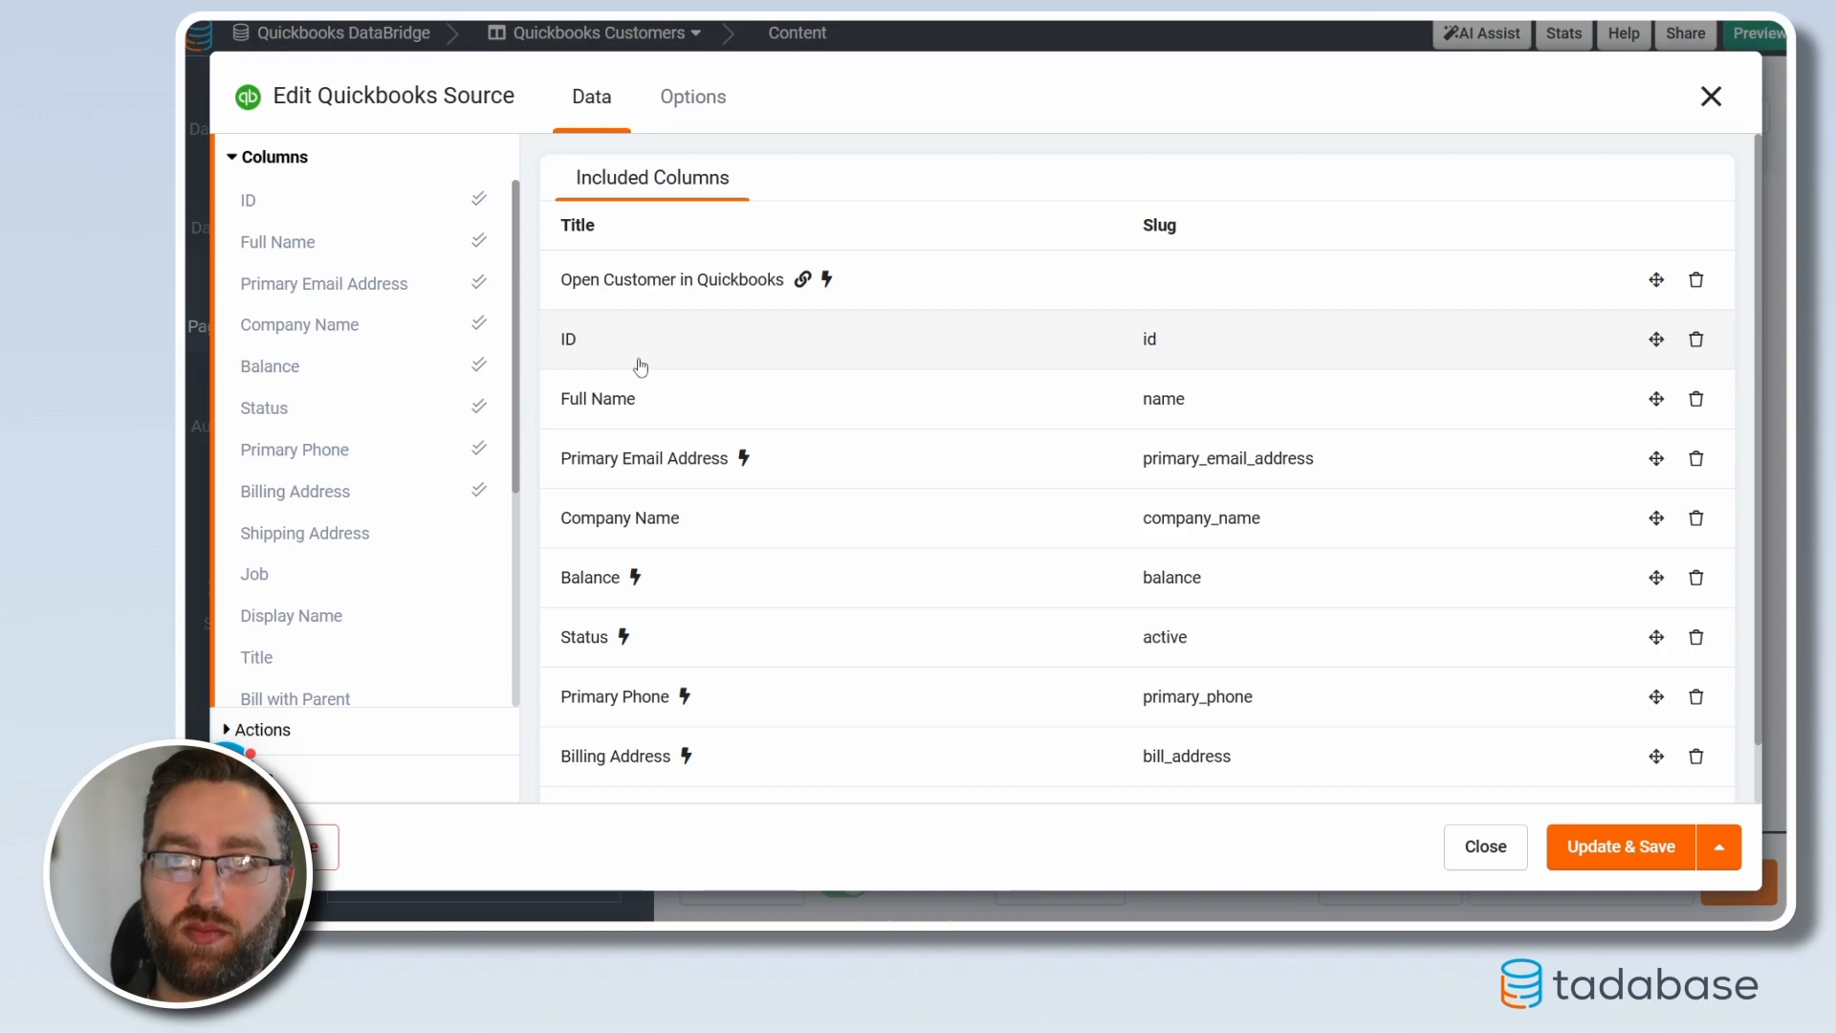
pyautogui.click(325, 733)
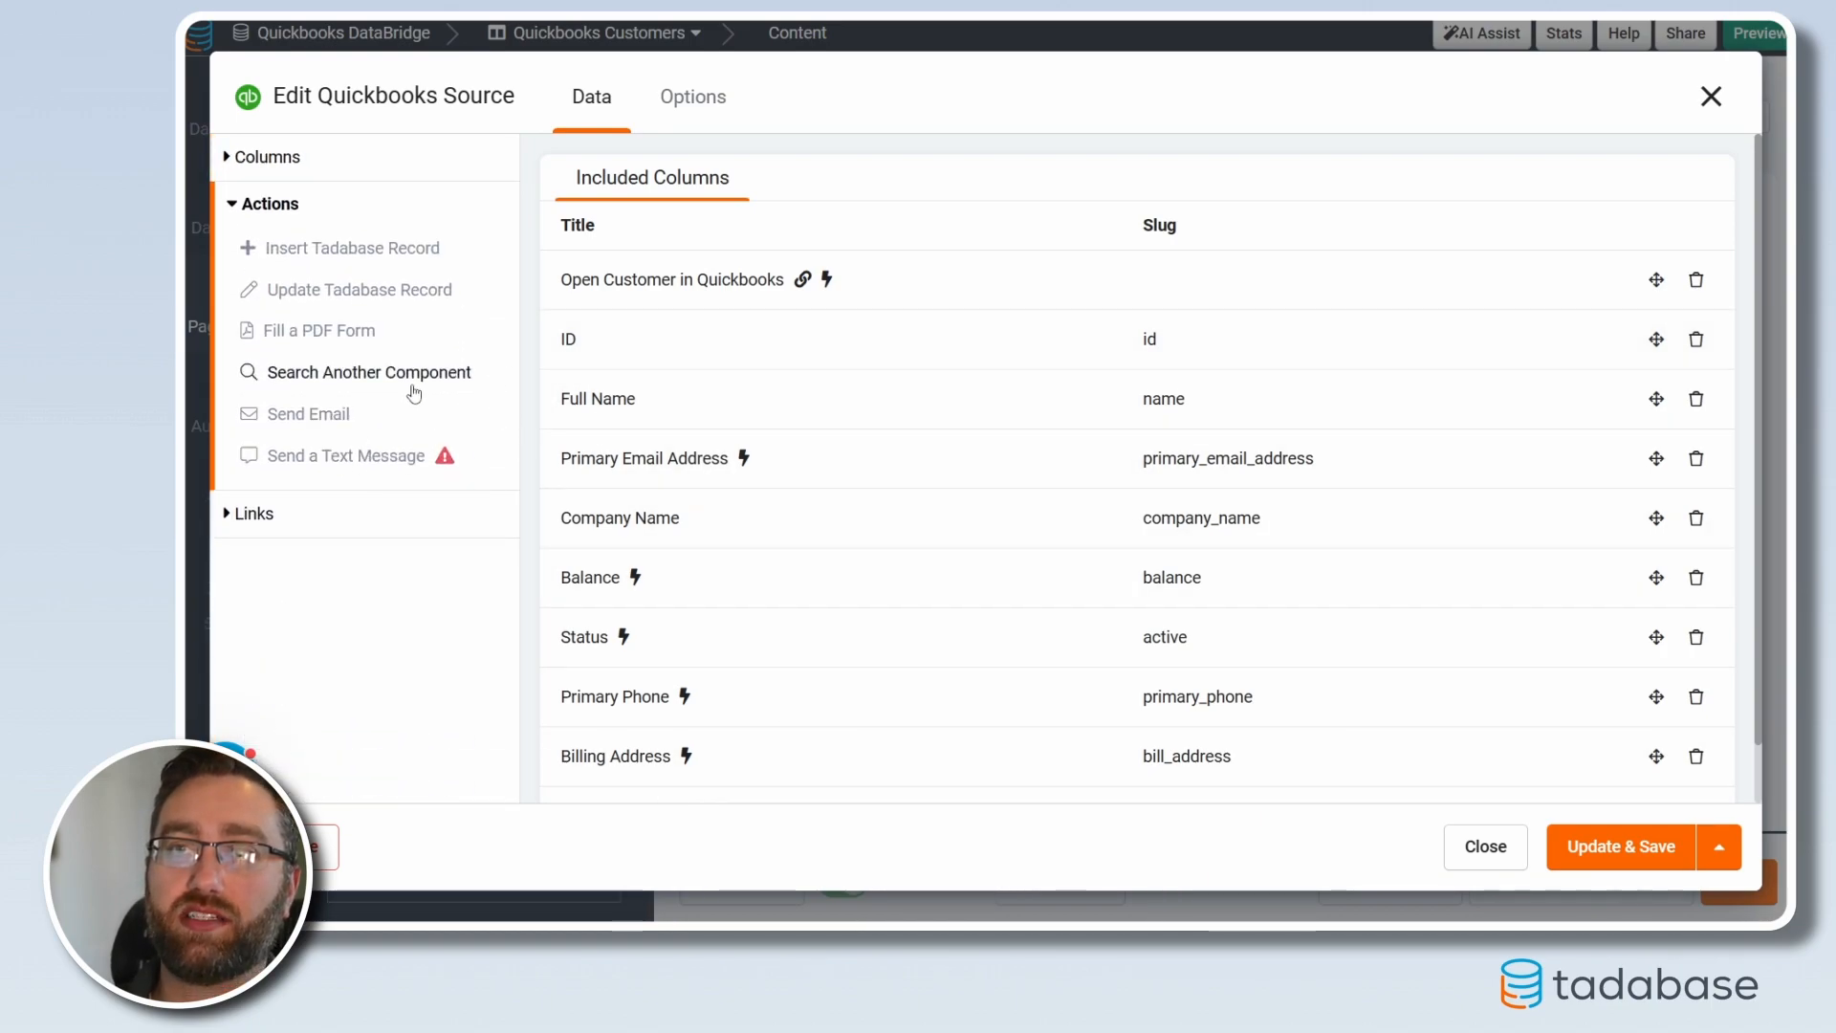
pyautogui.click(301, 250)
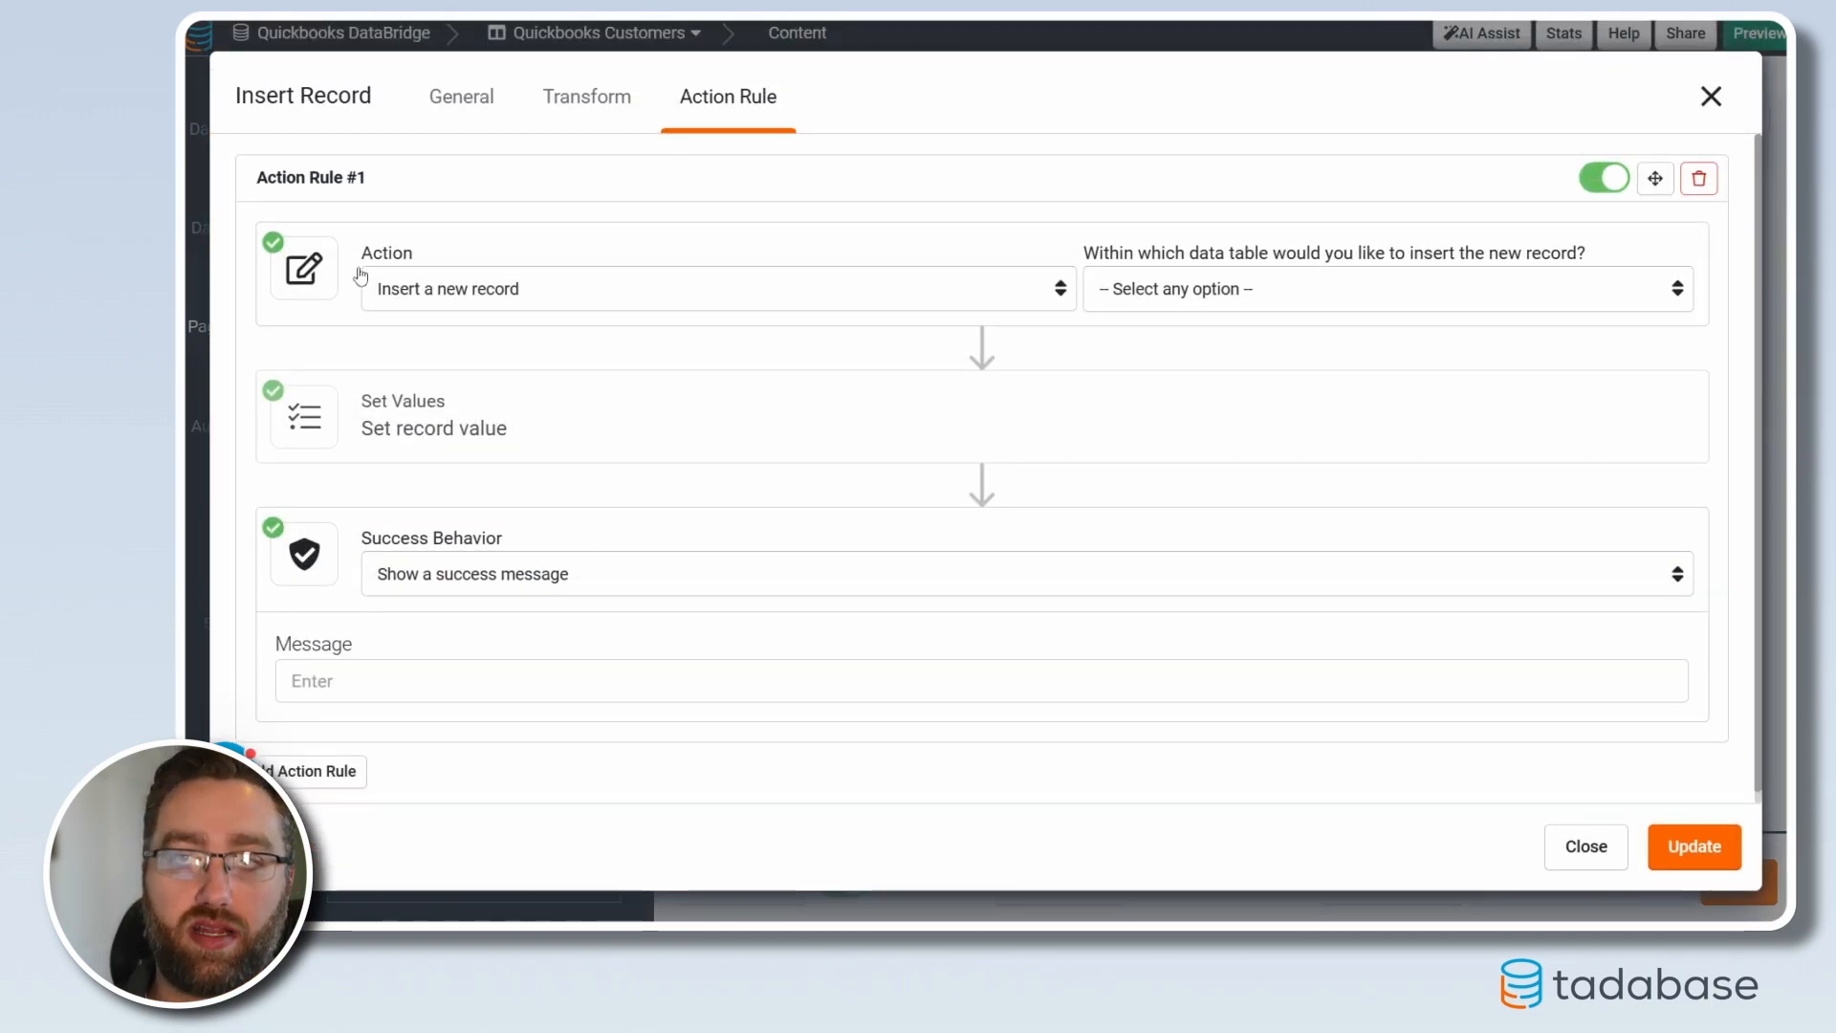
pyautogui.click(1270, 299)
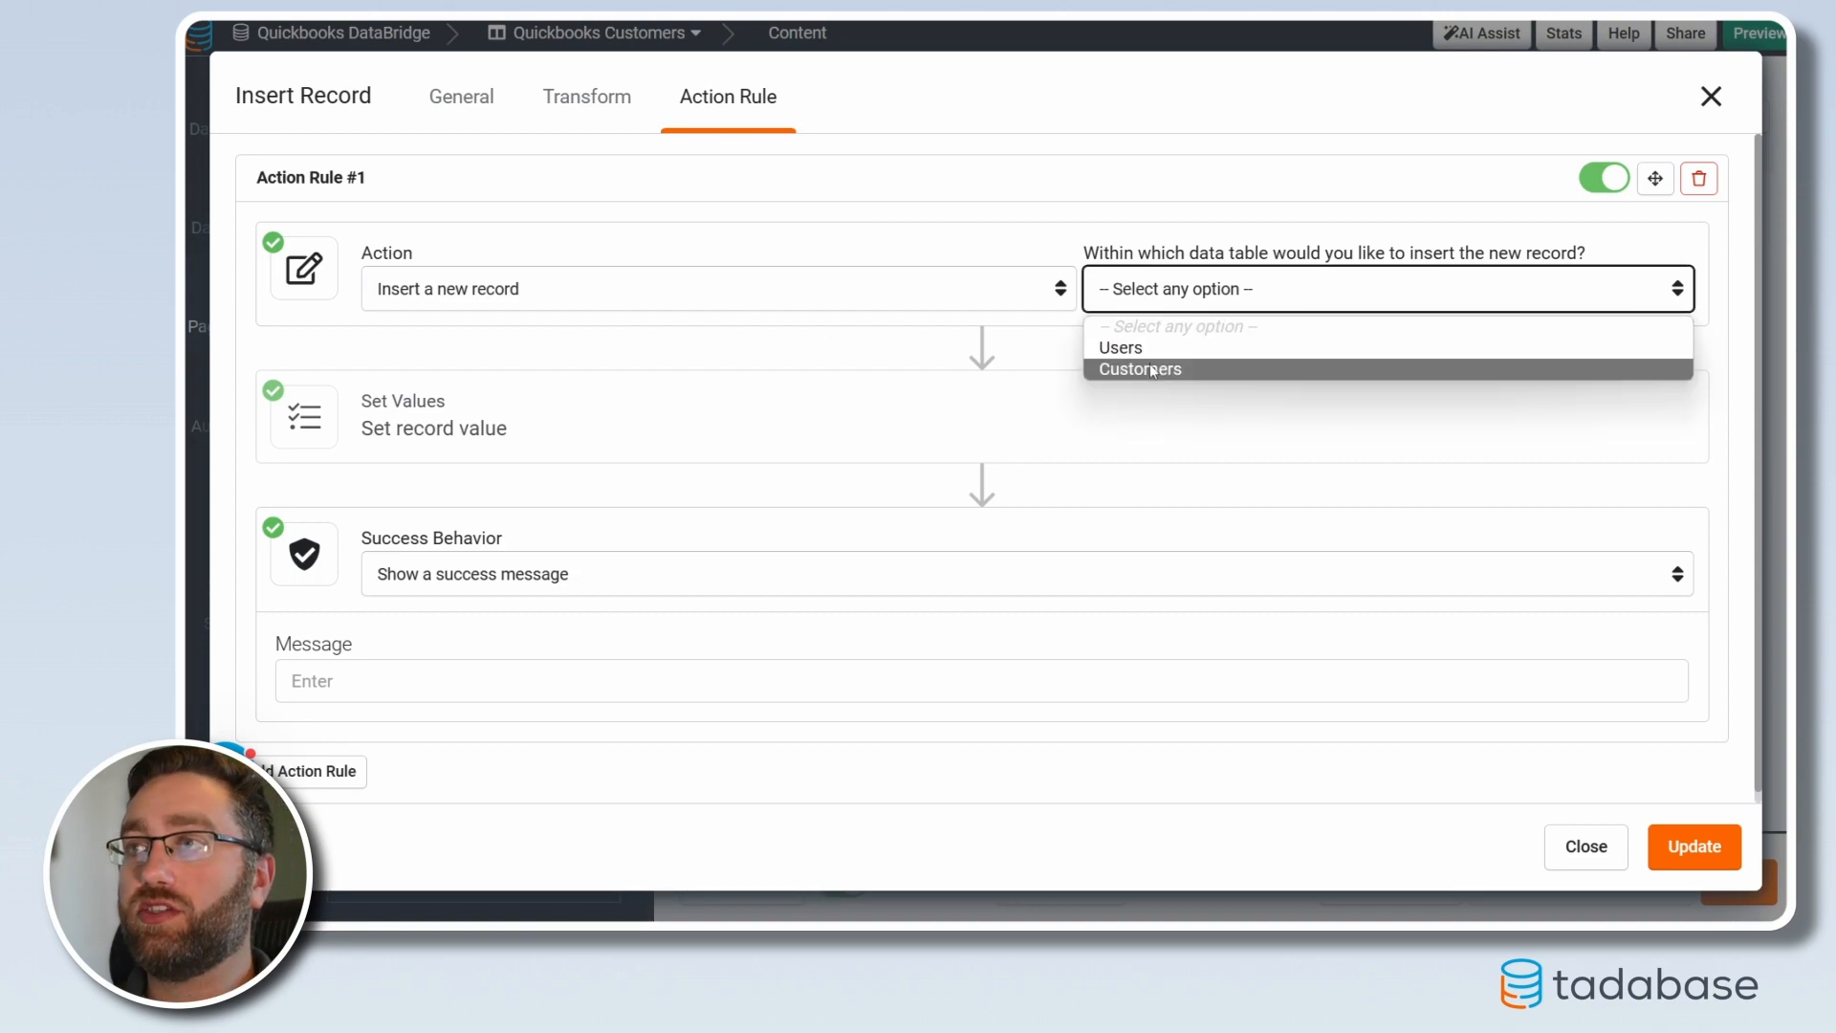
pyautogui.click(1196, 366)
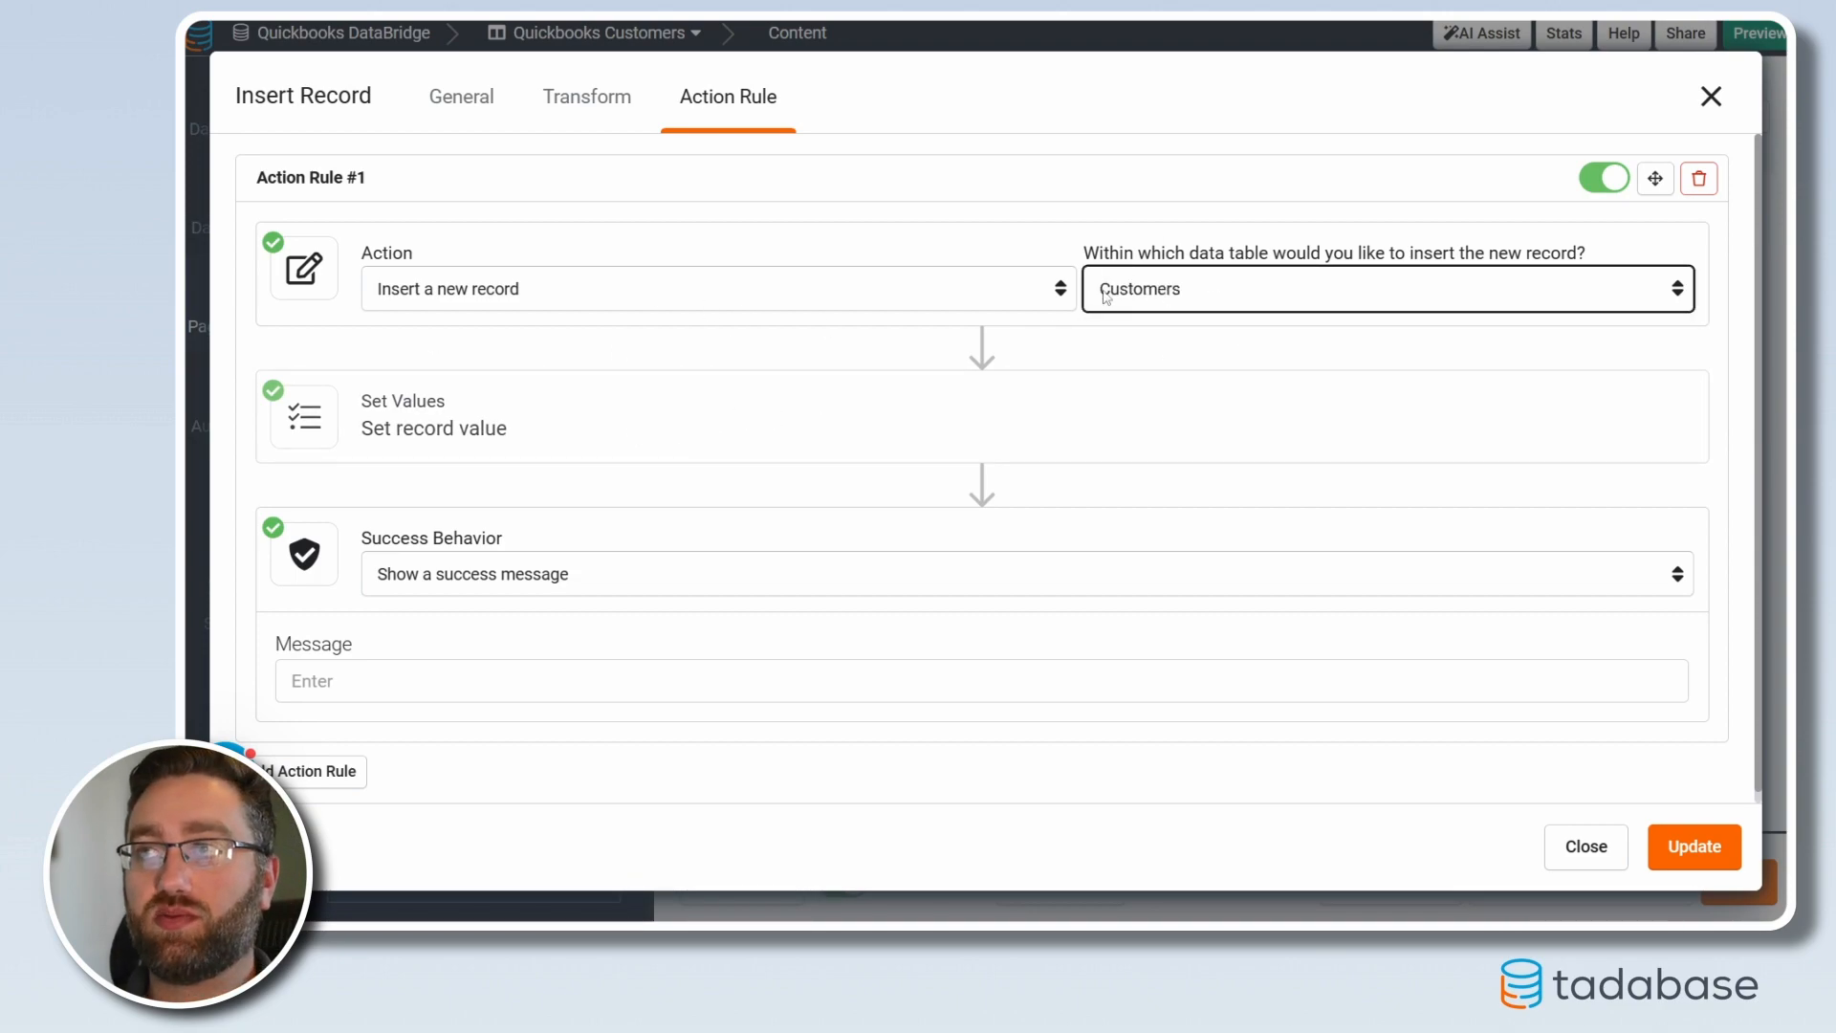
# Fill the new record's Customer field with the QuickBooks Full Name DataBridge value
pyautogui.click(475, 414)
pyautogui.click(411, 539)
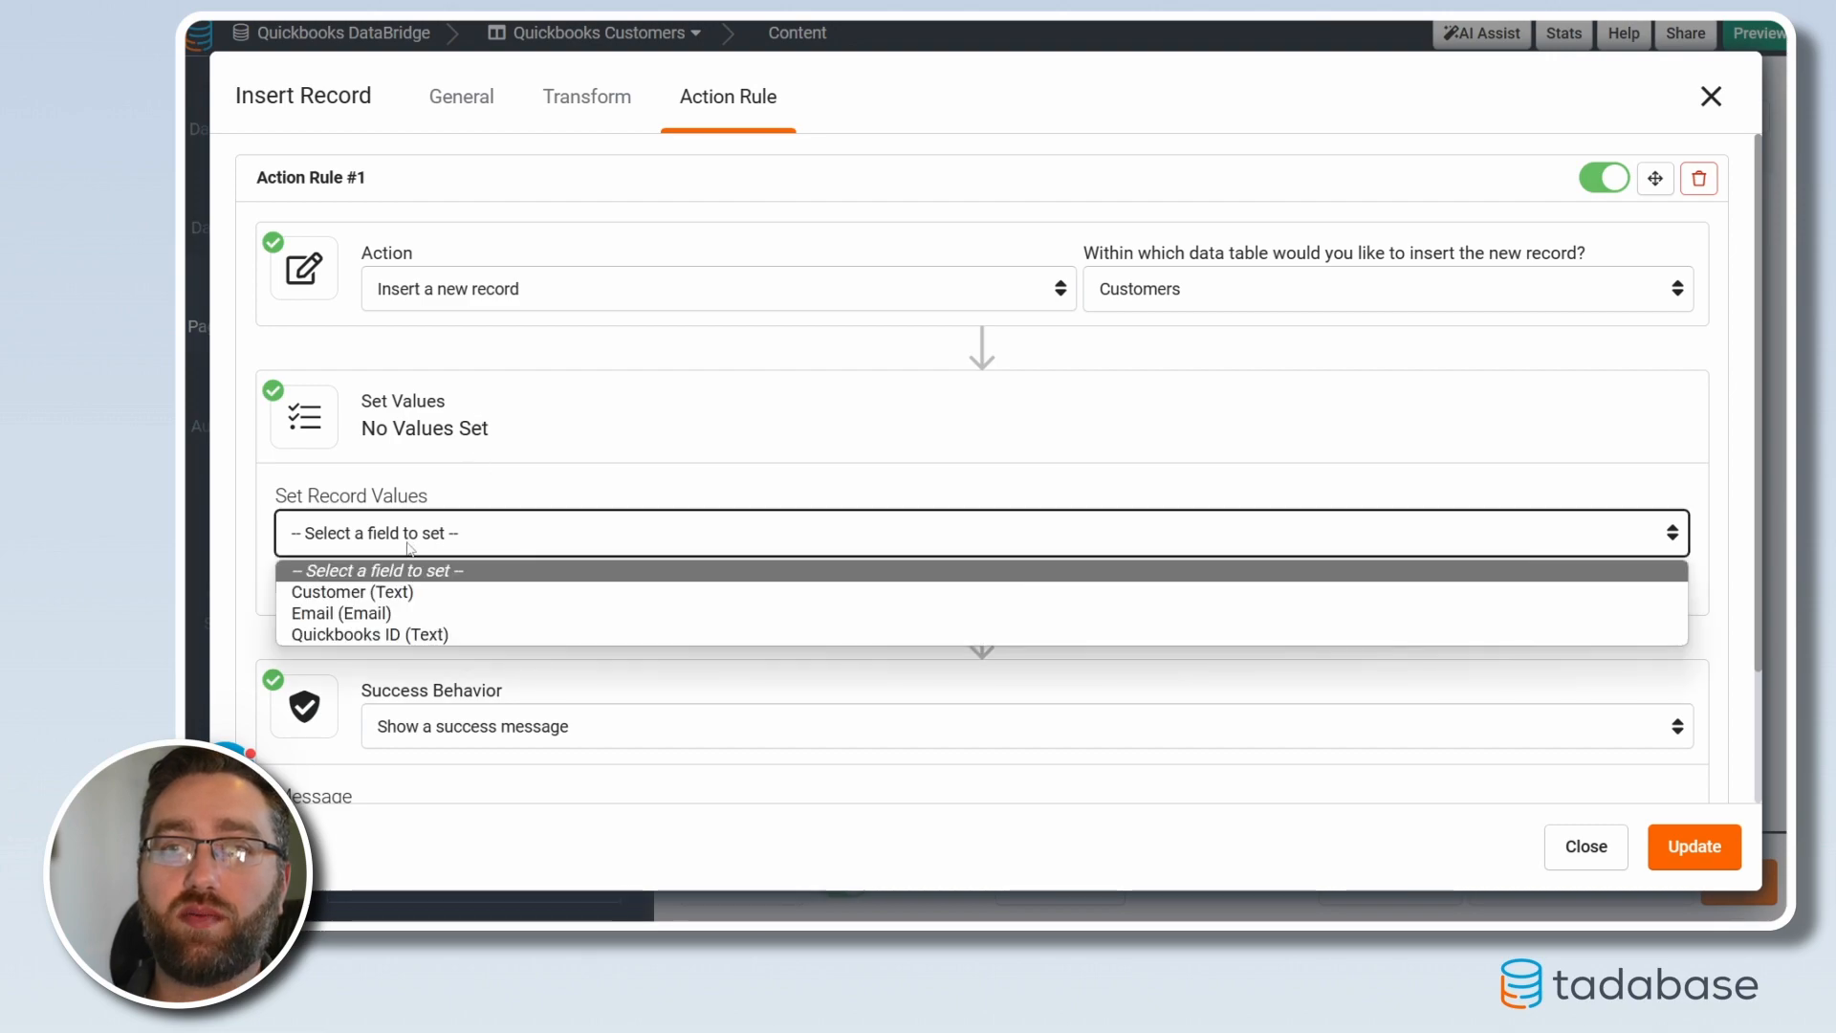
pyautogui.click(373, 594)
pyautogui.click(1096, 532)
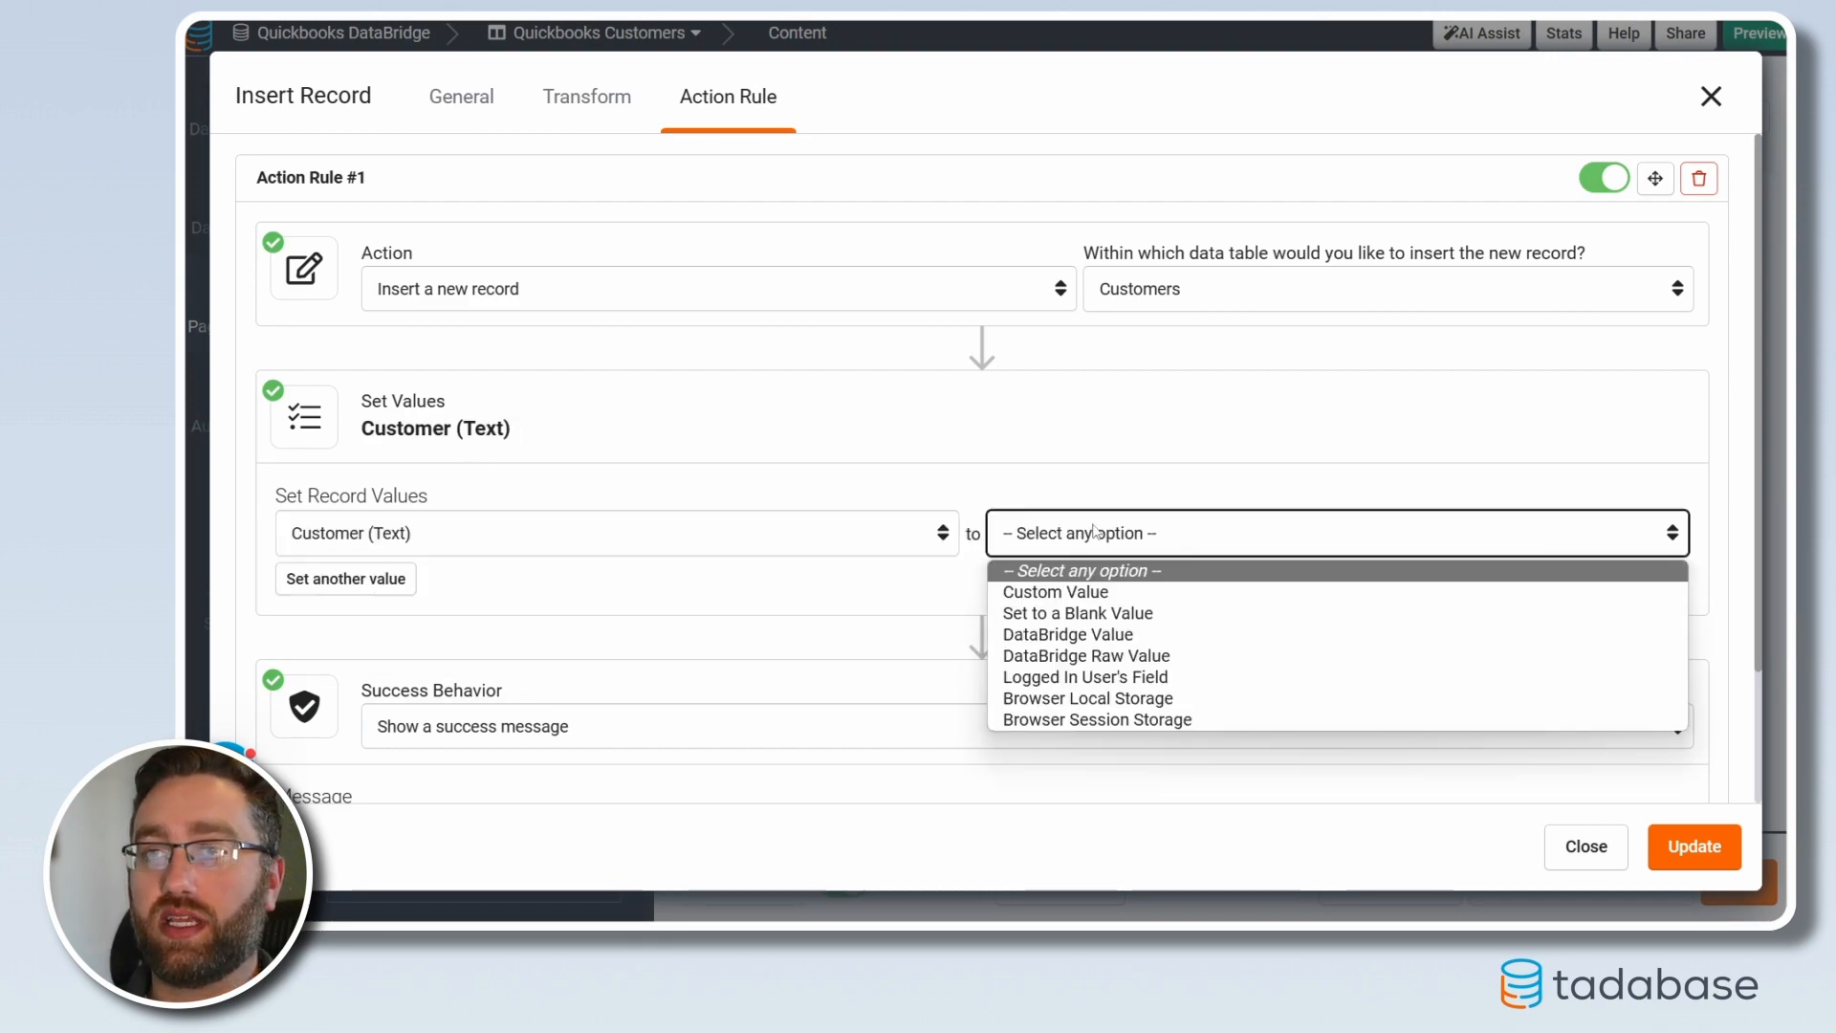
pyautogui.click(1086, 634)
pyautogui.click(1359, 531)
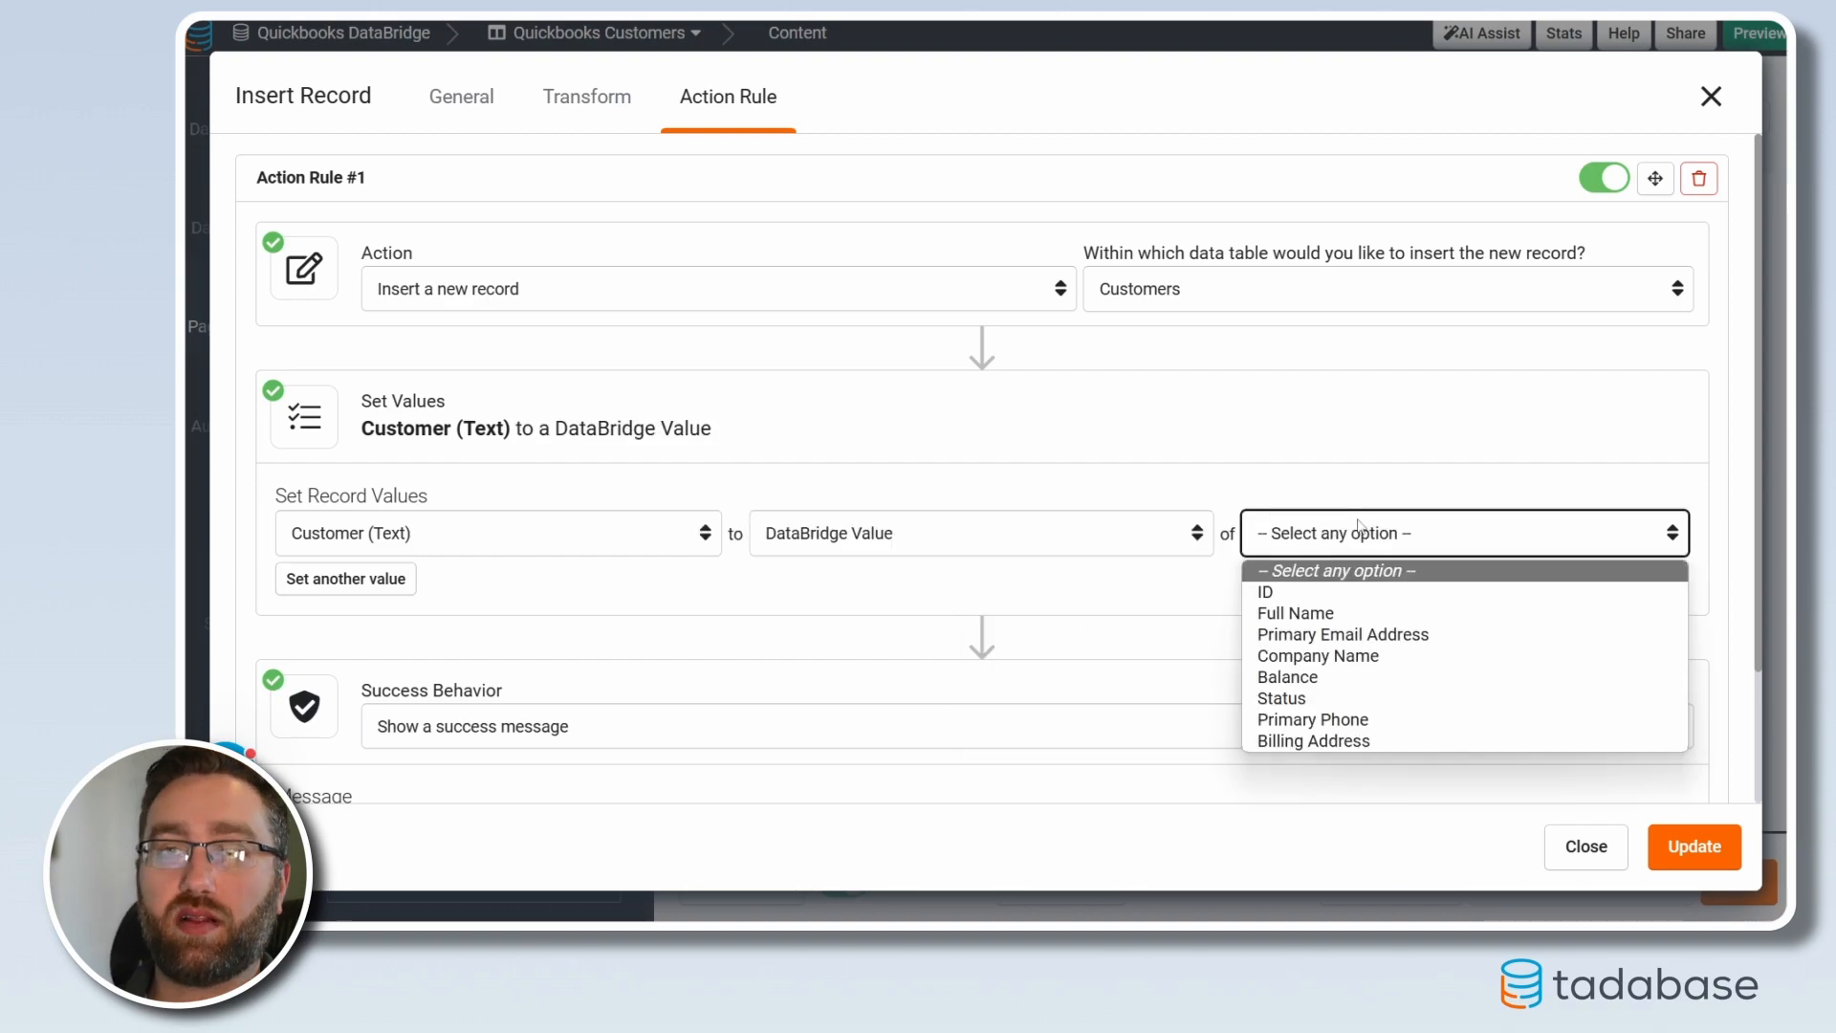
pyautogui.click(1307, 613)
# Fill the Quickbooks ID field with the QuickBooks customer's ID DataBridge value
pyautogui.click(346, 579)
pyautogui.click(436, 584)
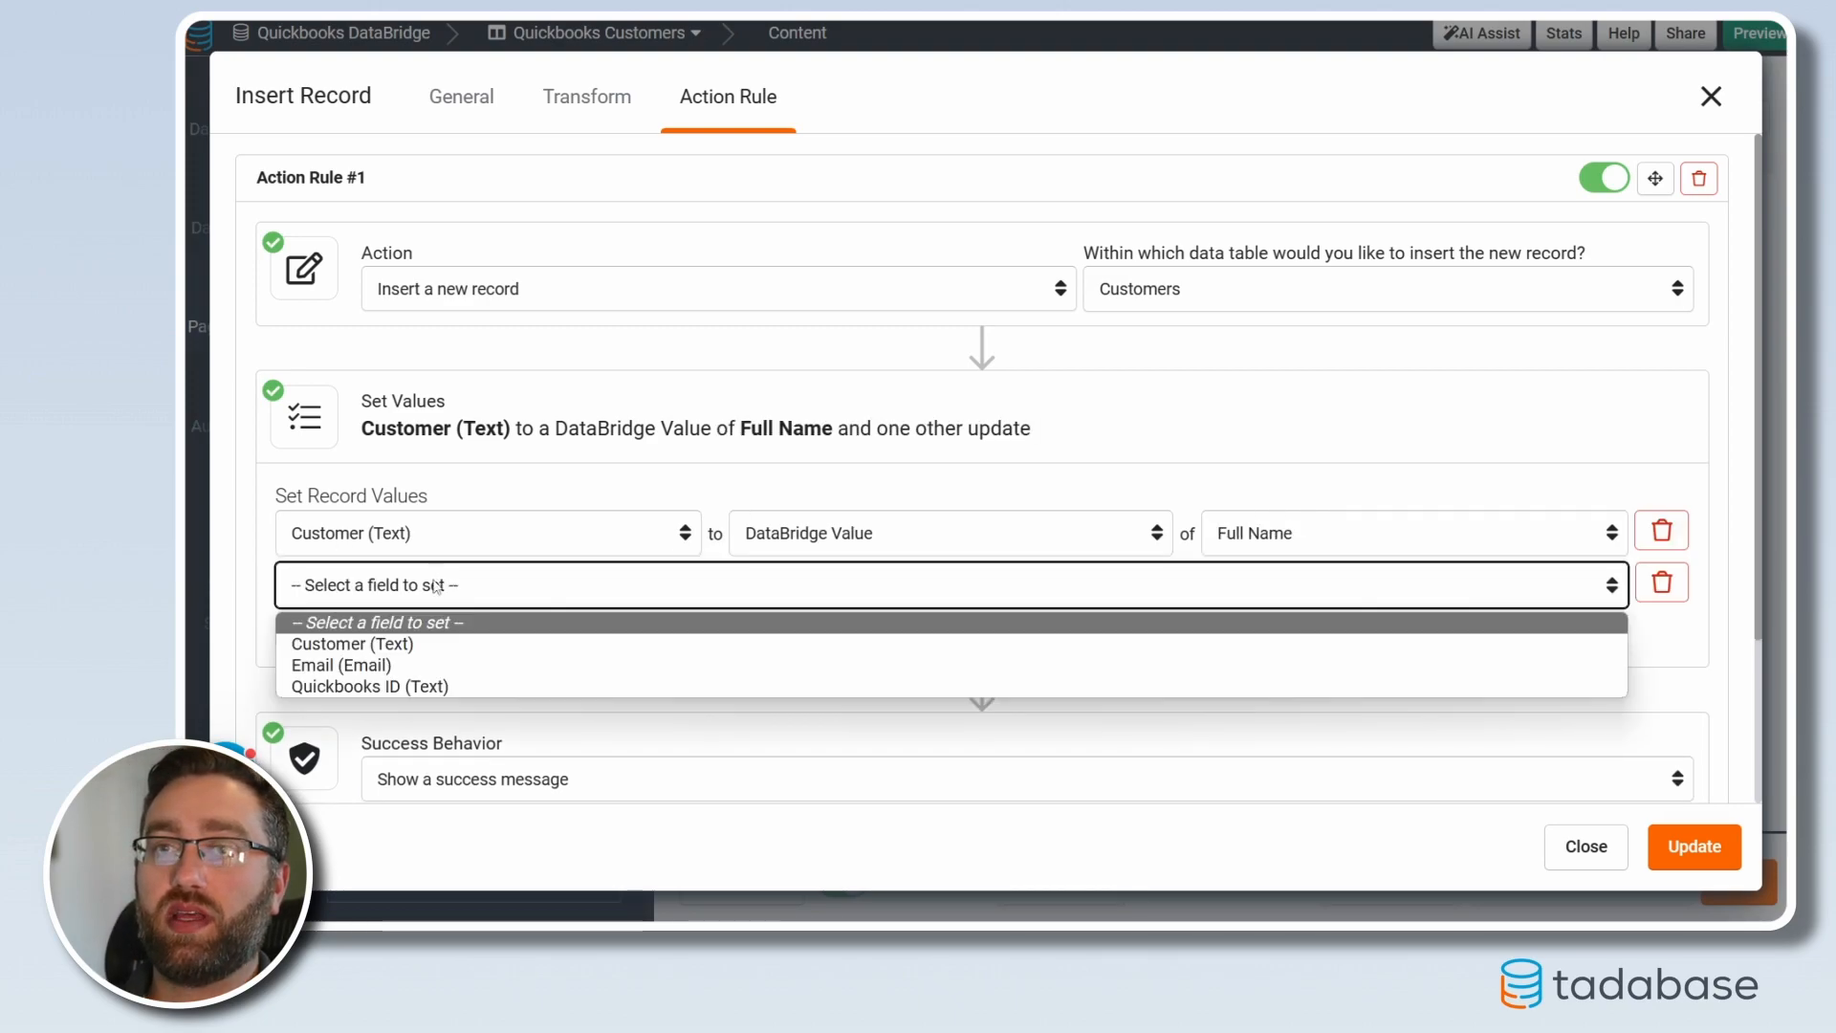
pyautogui.click(435, 686)
pyautogui.click(832, 585)
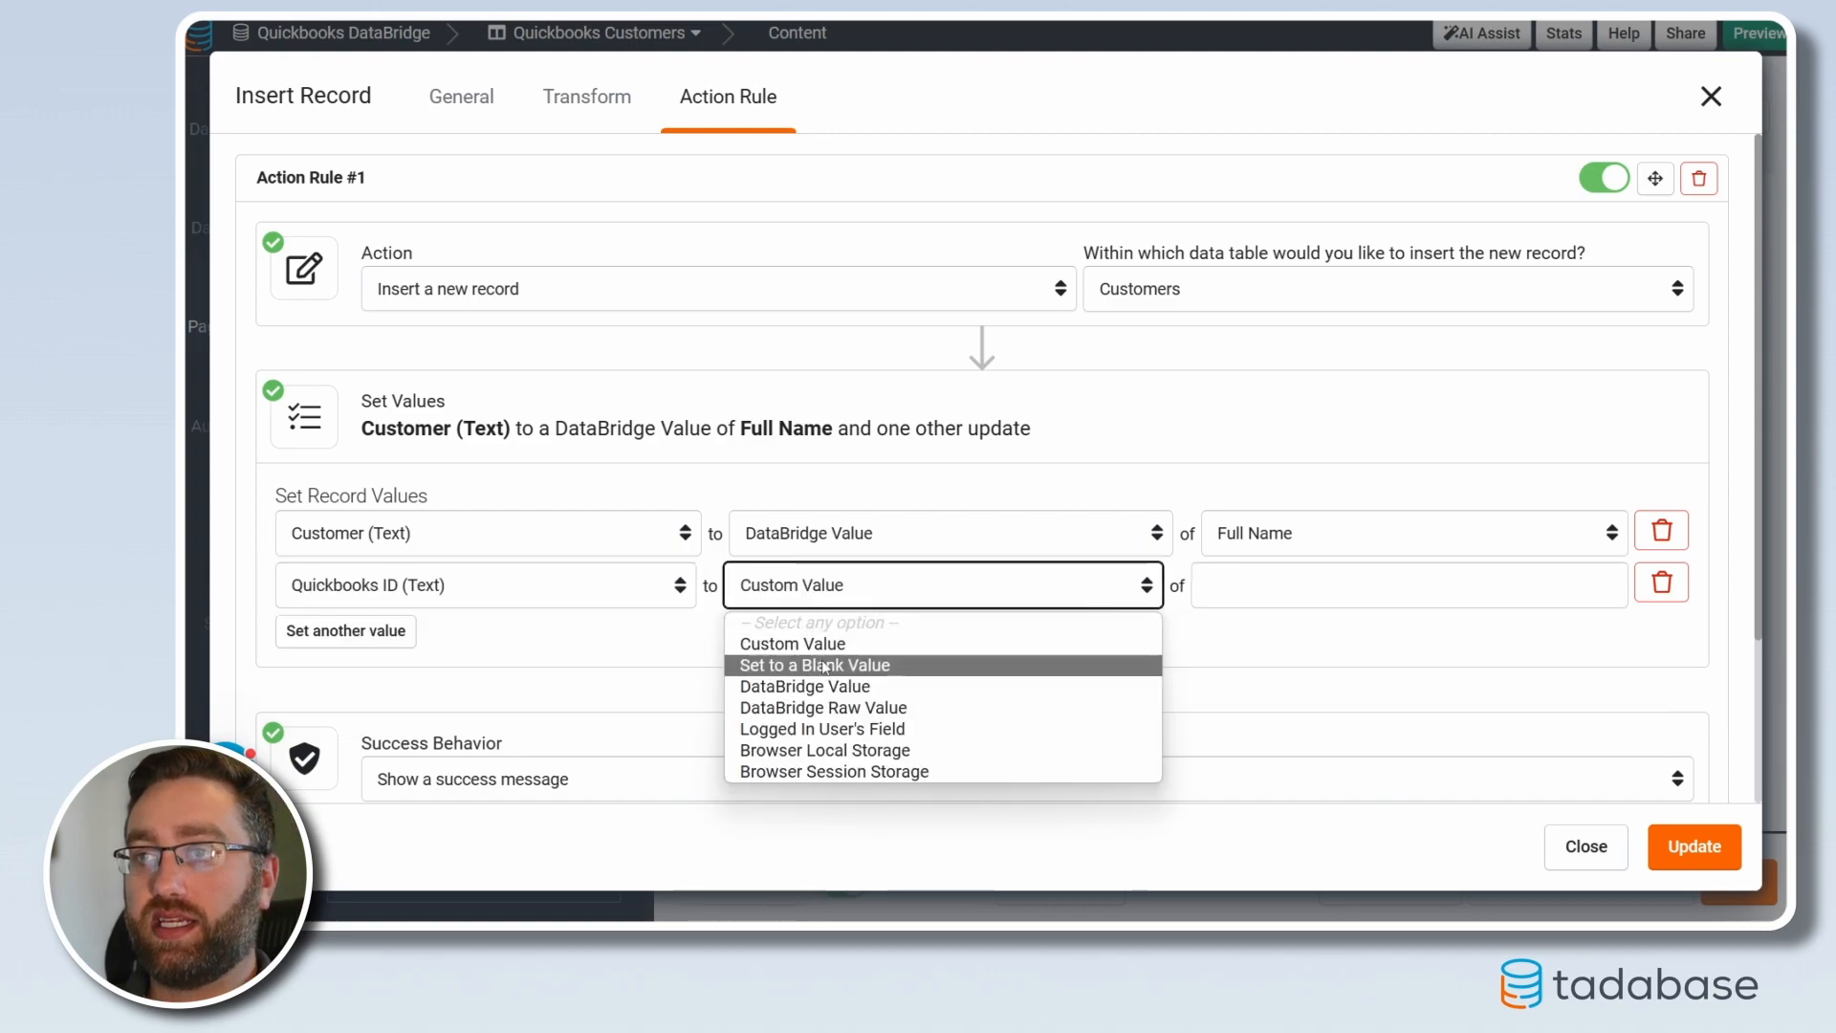
pyautogui.click(806, 685)
pyautogui.click(1320, 588)
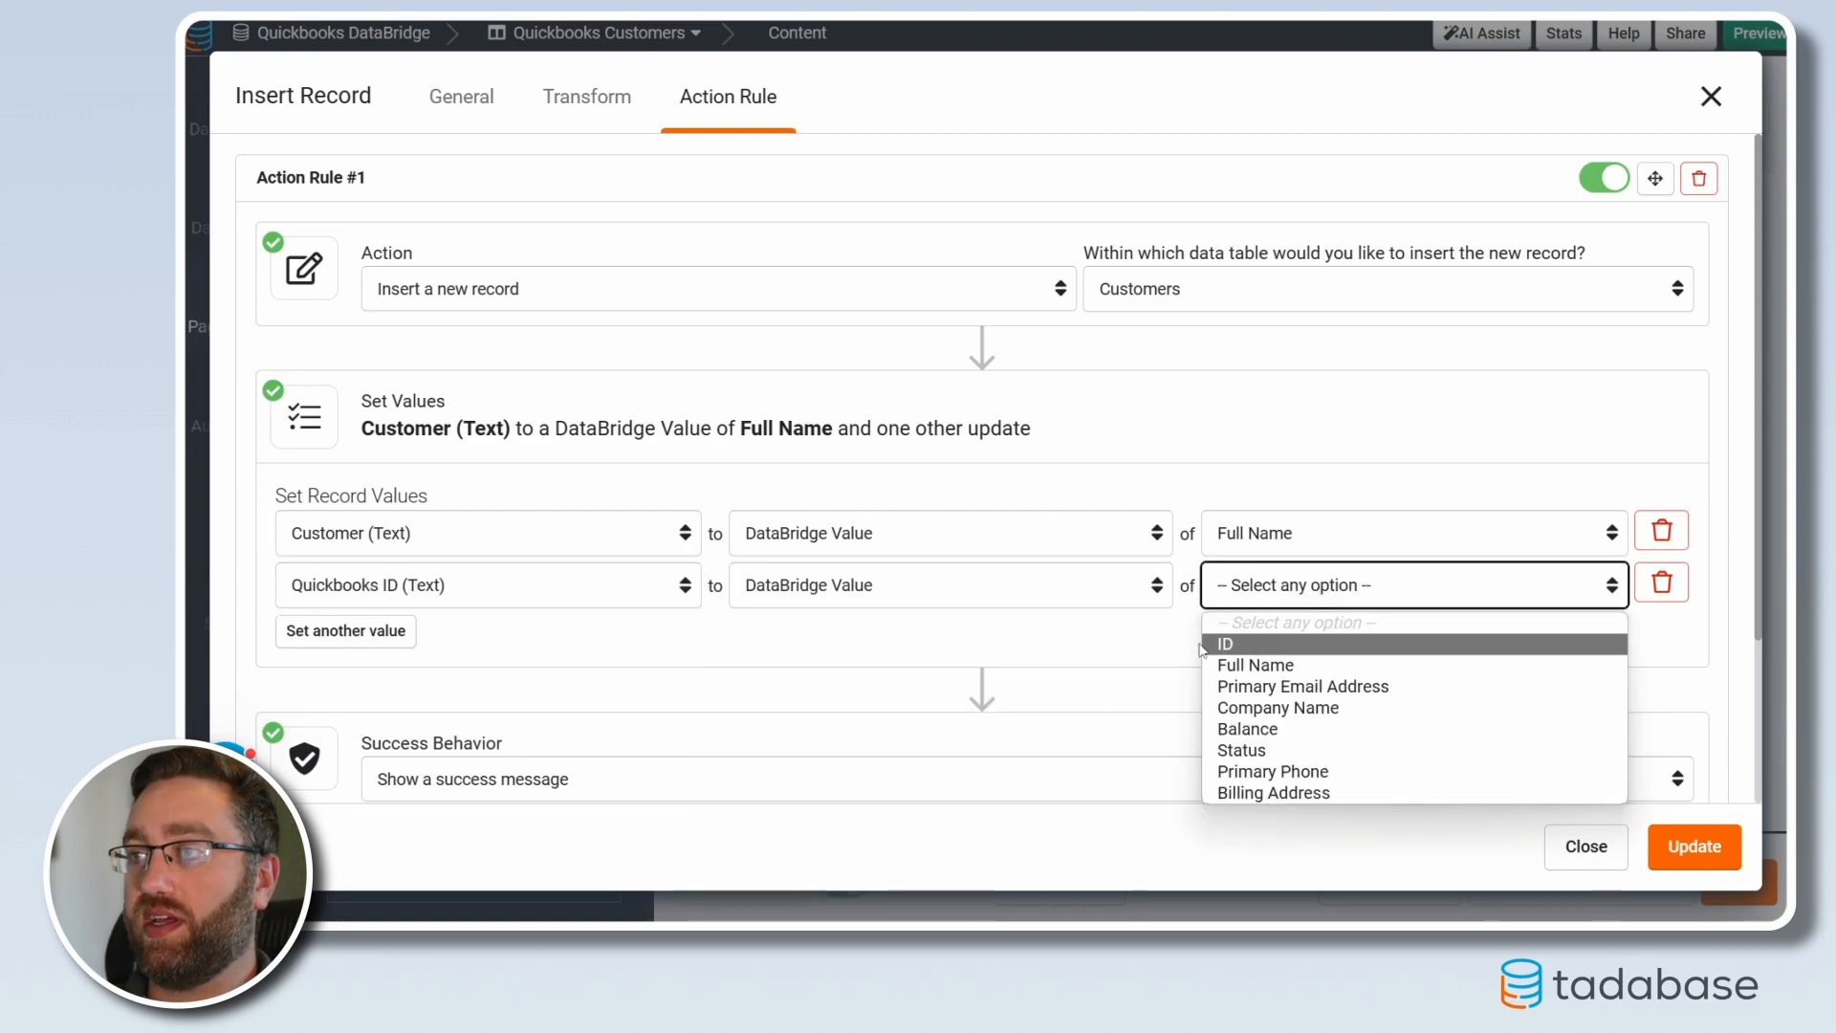
pyautogui.click(1244, 650)
# Redirect to the Customers page after inserting, and save the action
pyautogui.scroll(-2, 510, 629)
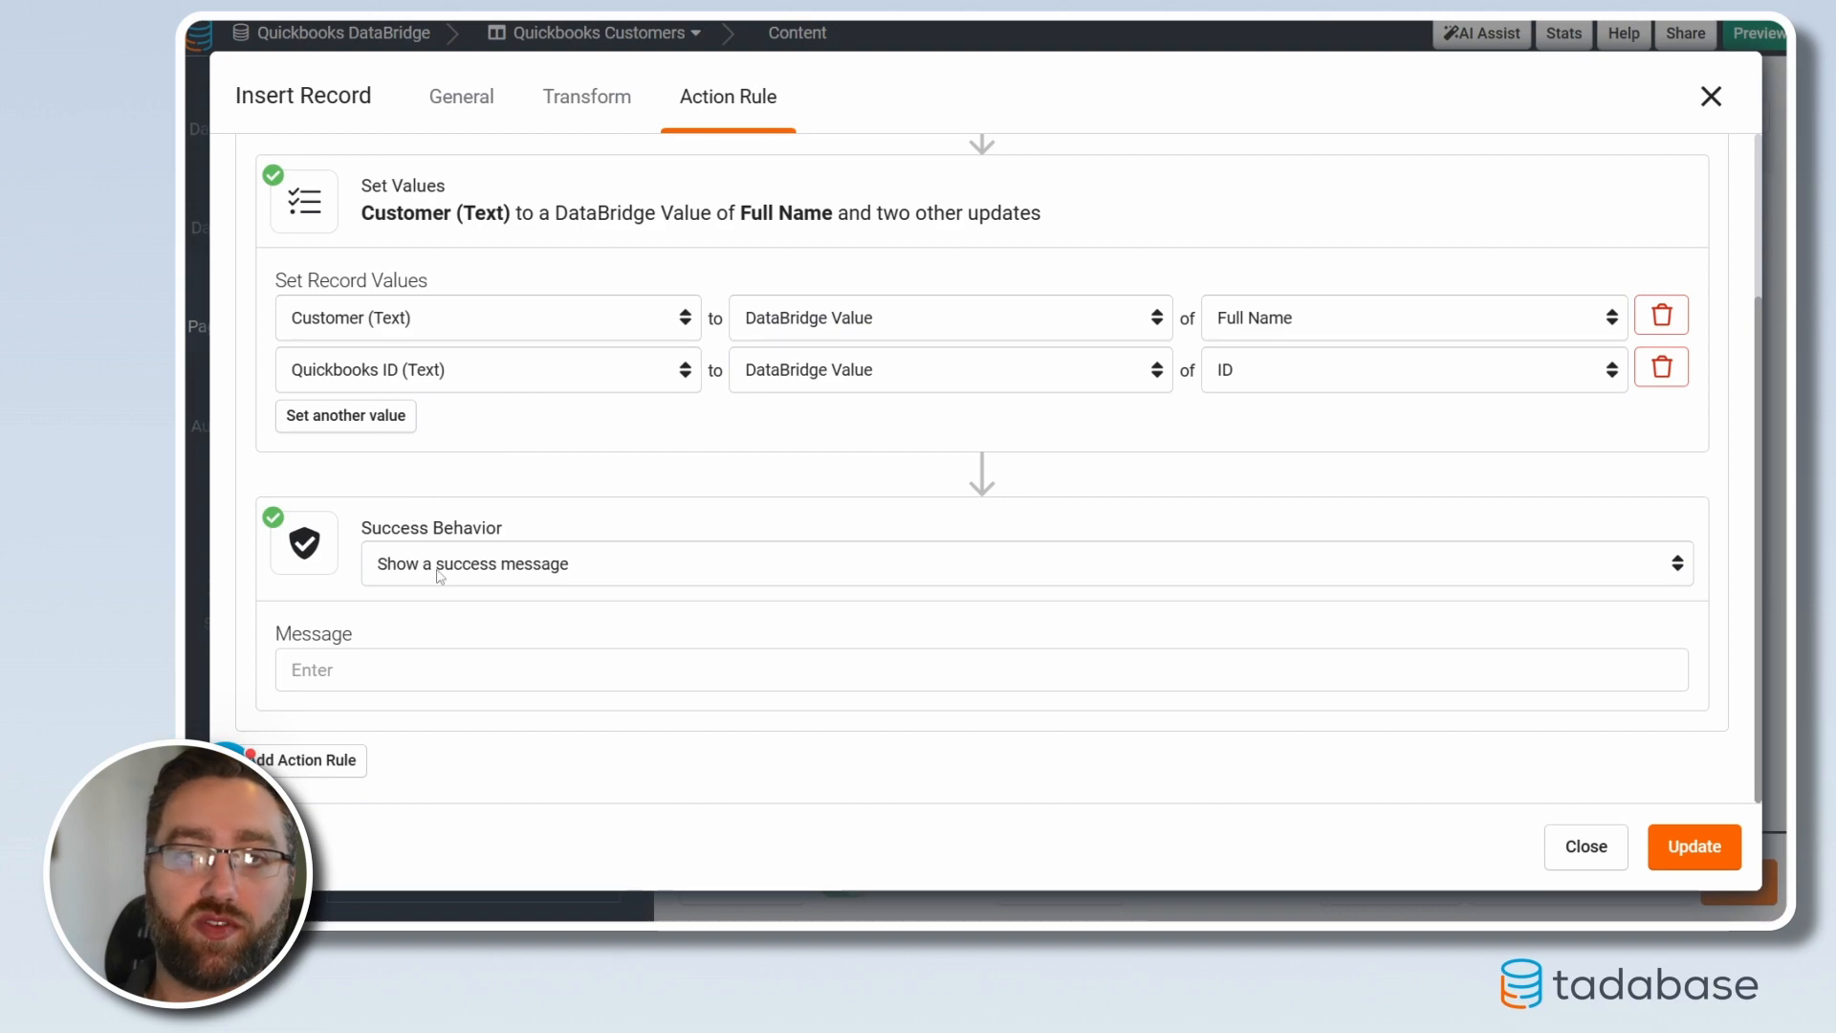
pyautogui.click(486, 574)
pyautogui.click(463, 623)
pyautogui.click(461, 670)
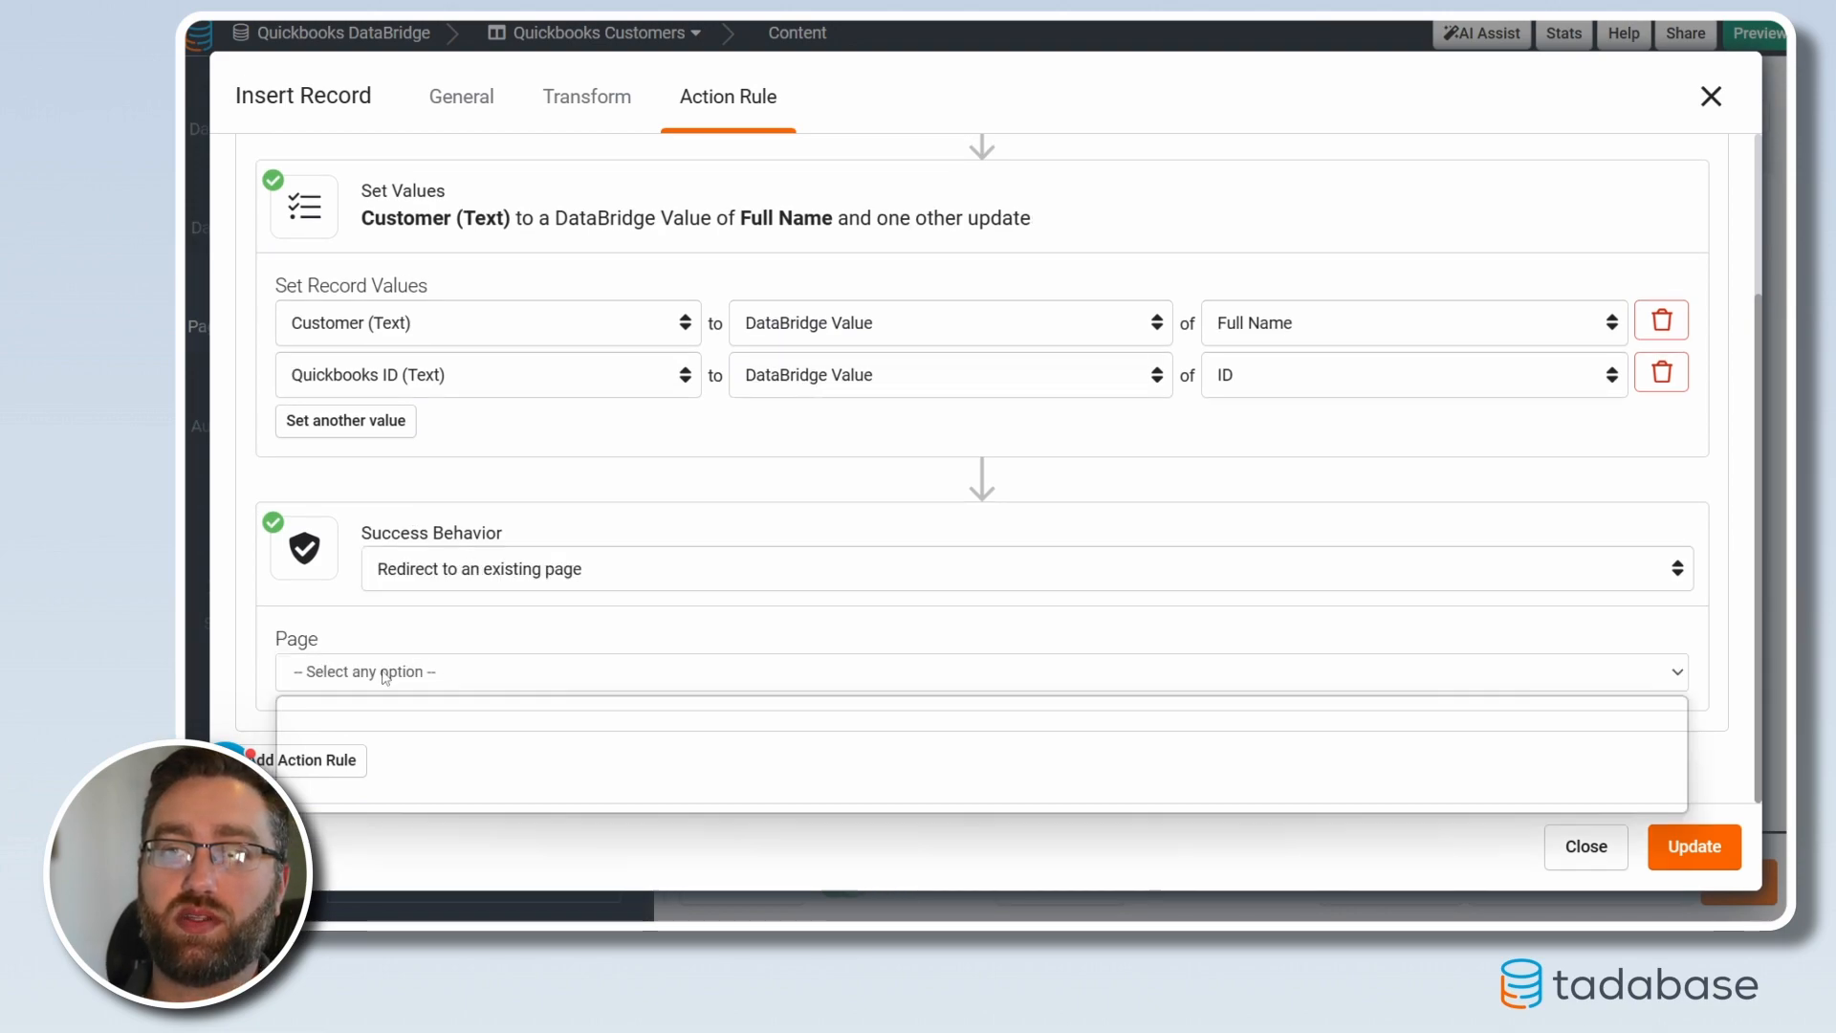
pyautogui.click(367, 808)
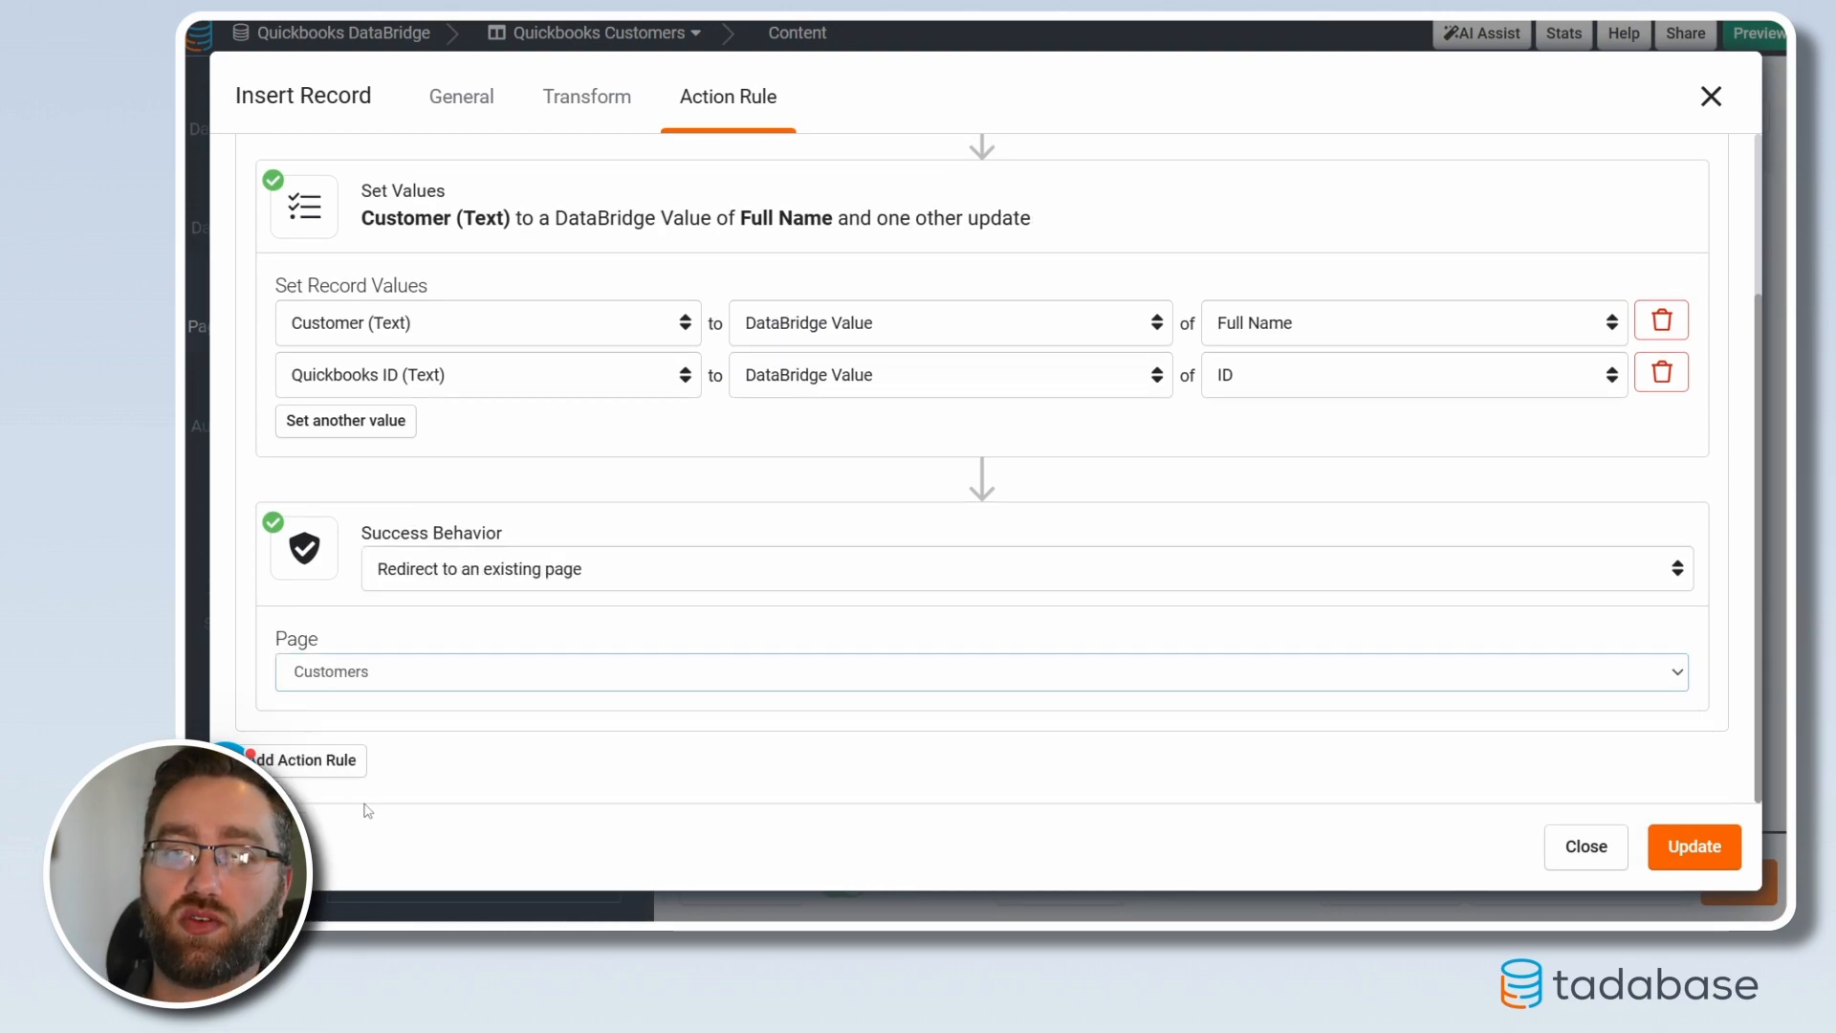
pyautogui.click(1694, 847)
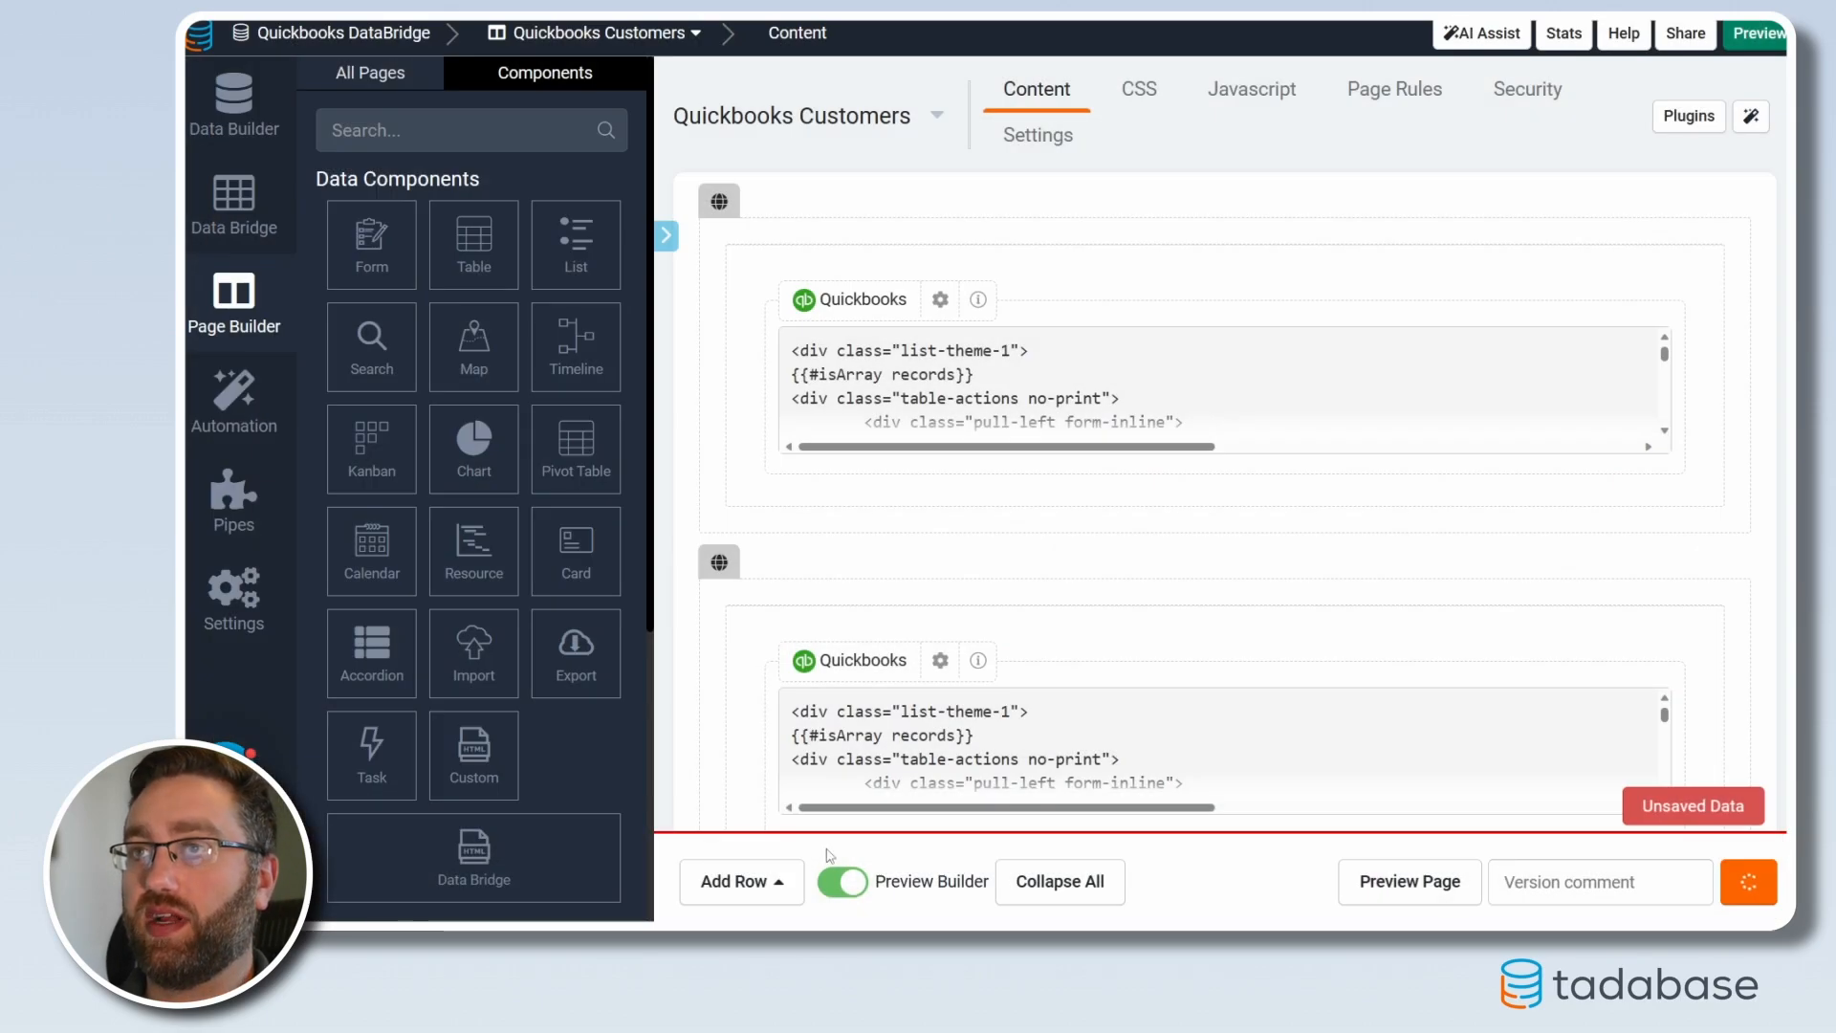
# Open the Customer Details page in the builder and add a one-column row below the details
pyautogui.click(370, 73)
pyautogui.click(332, 483)
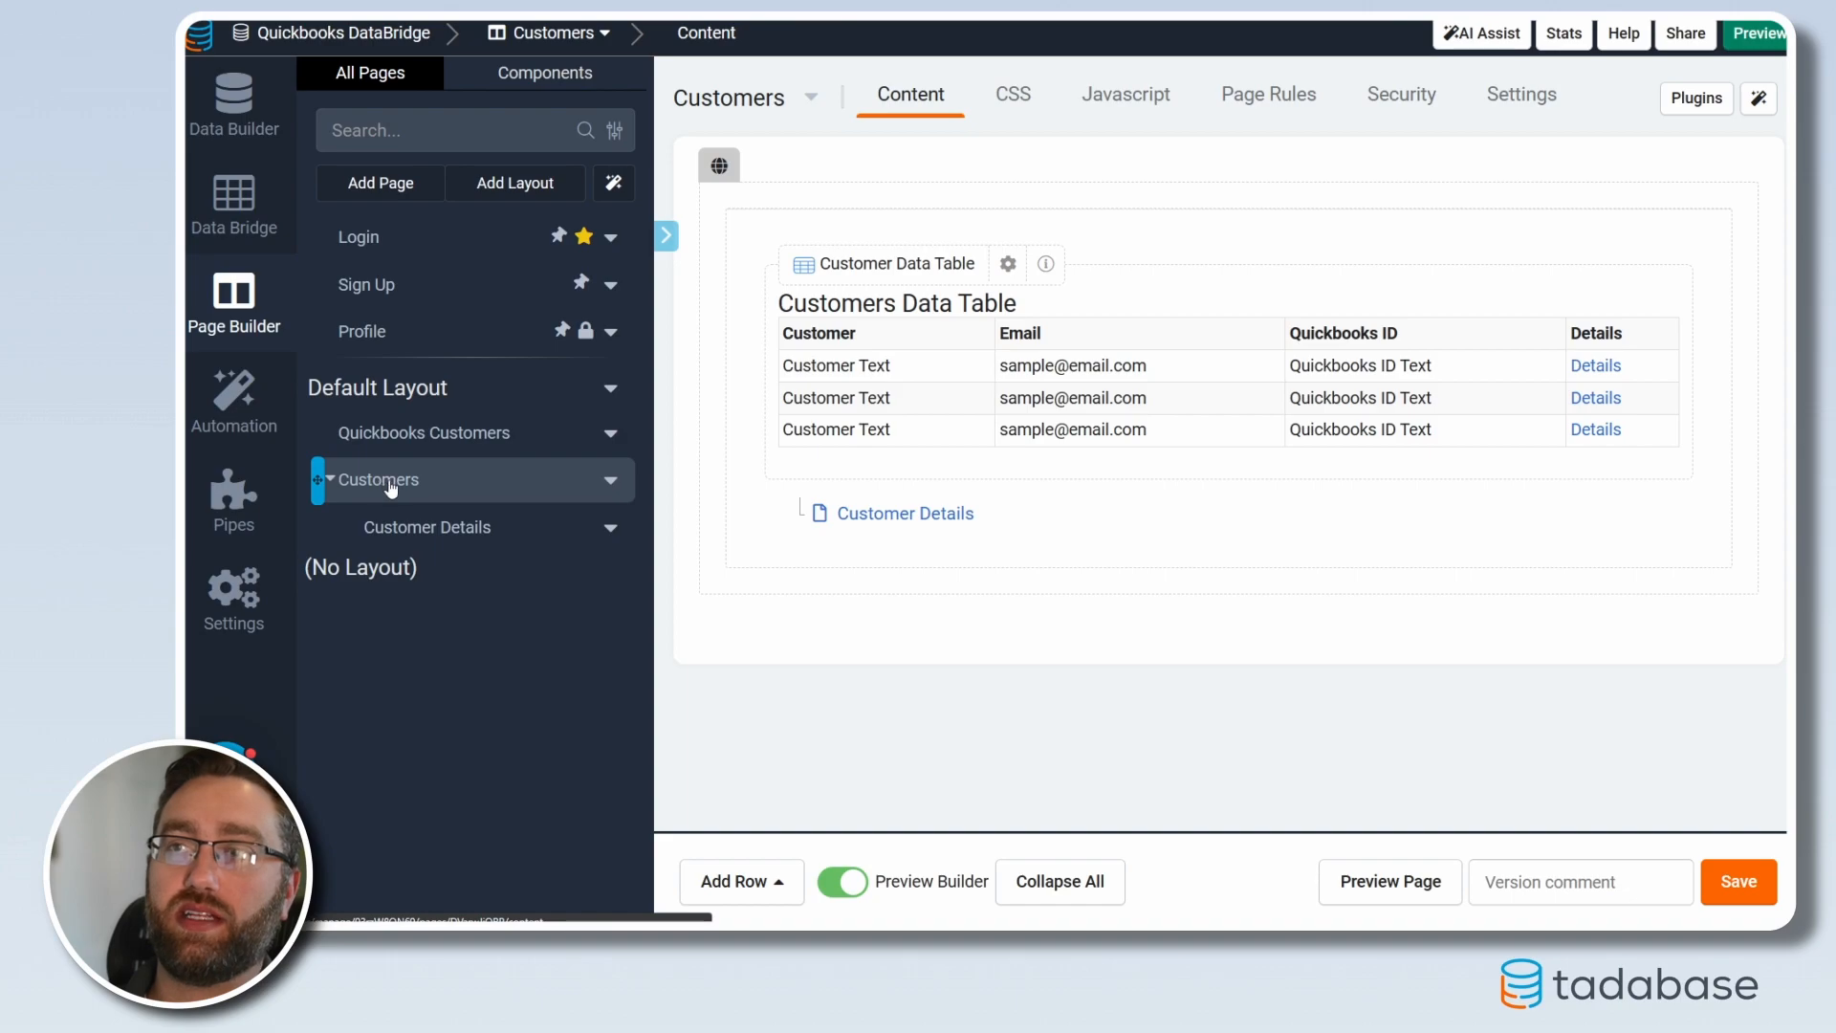
pyautogui.click(410, 541)
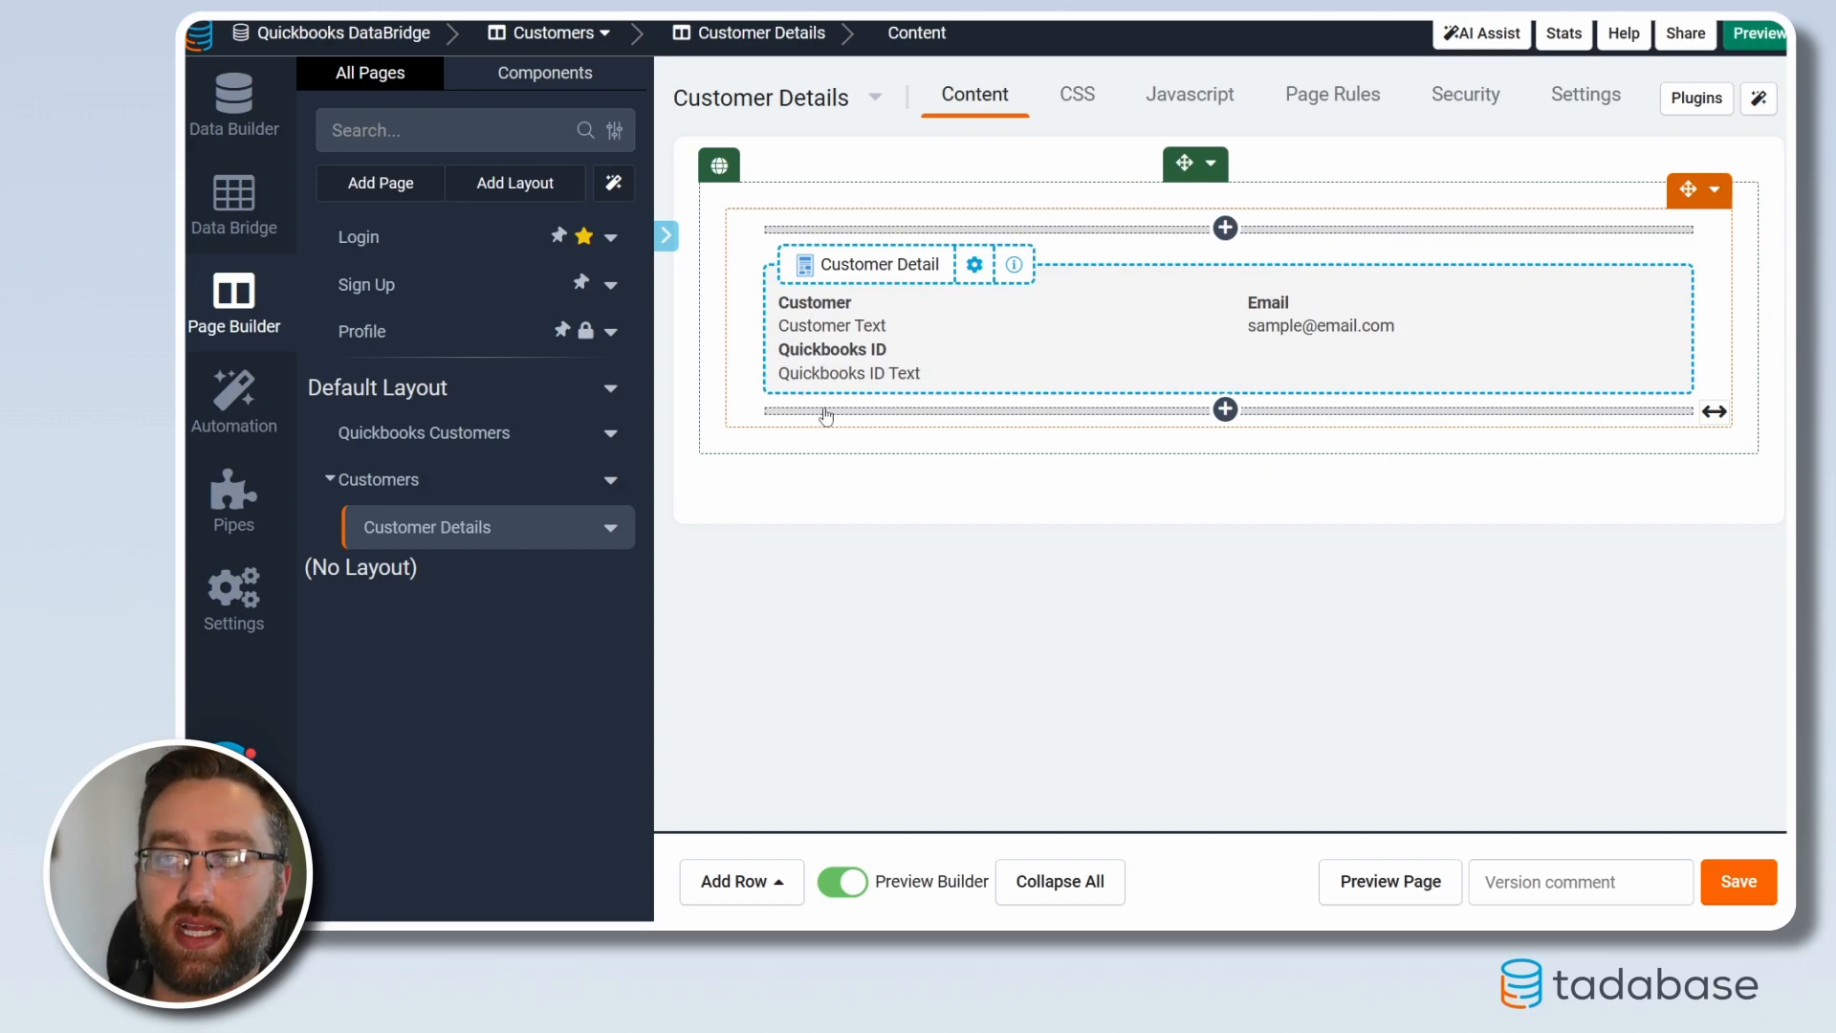
pyautogui.click(748, 880)
pyautogui.click(729, 605)
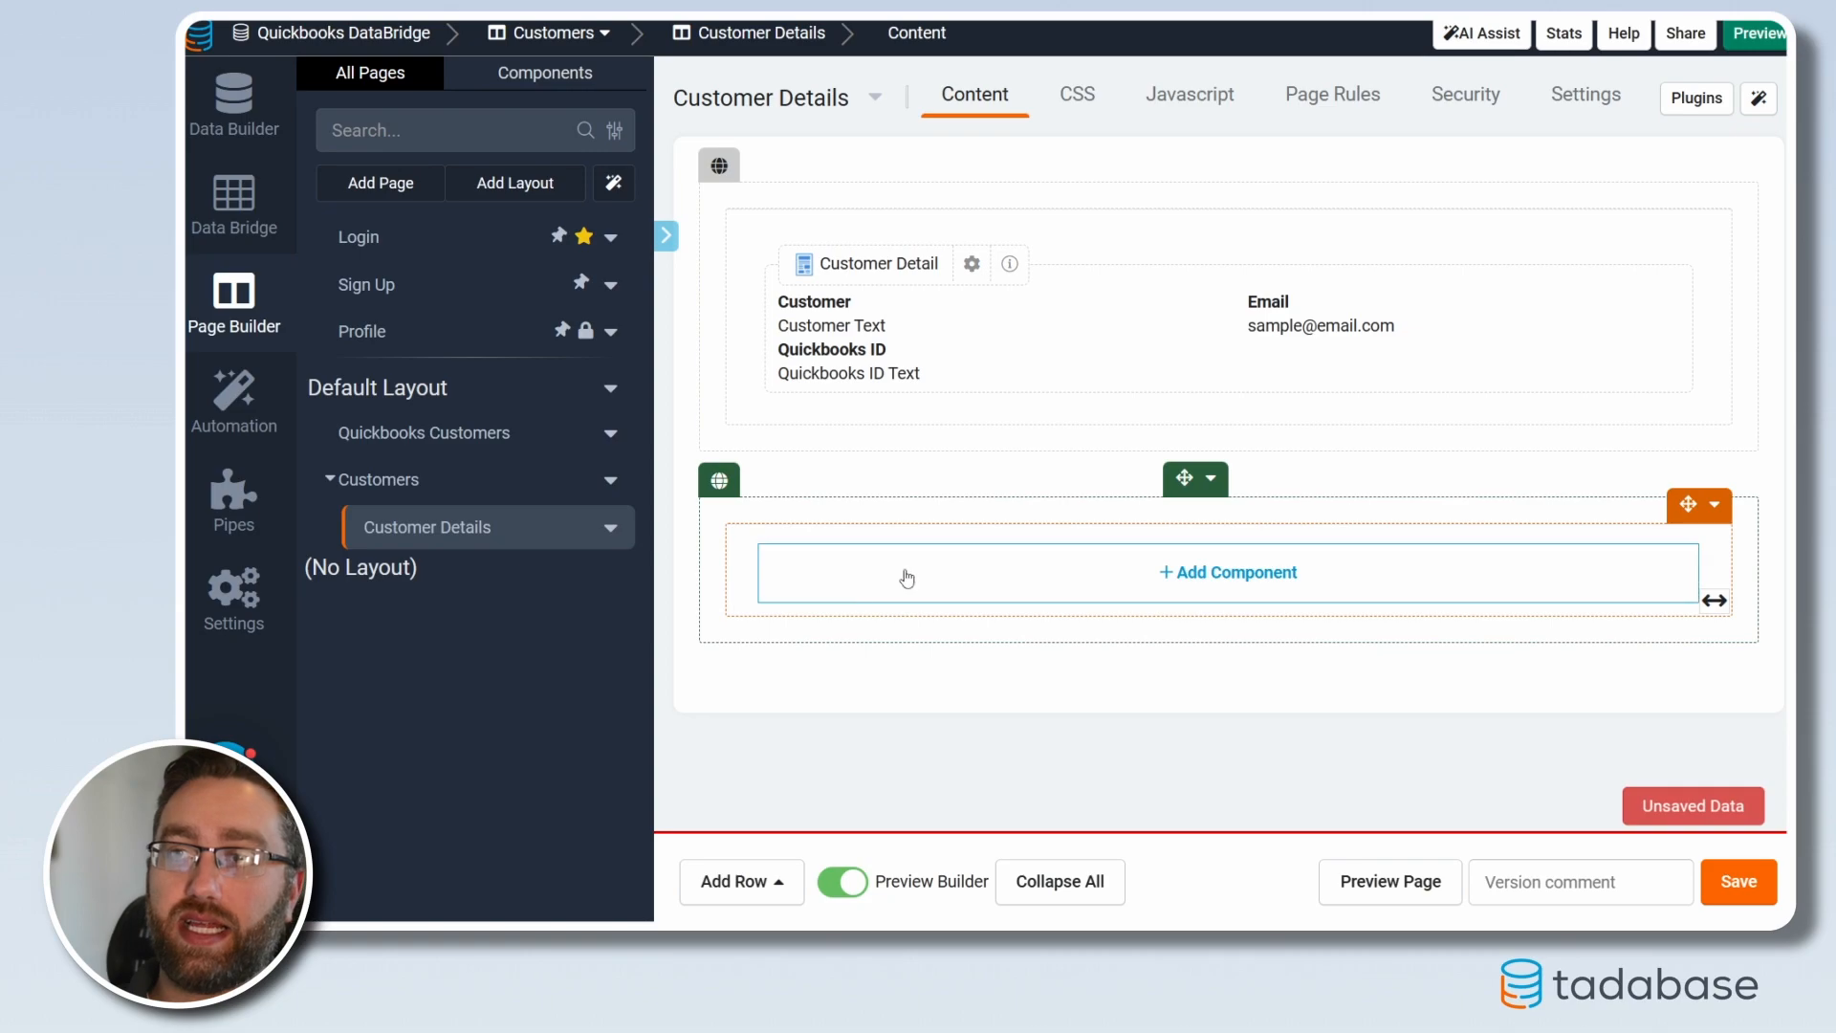
# Add a Data Bridge QuickBooks Customer Detail component, previewing it with a sample customer
pyautogui.click(906, 578)
pyautogui.scroll(-2, 411, 669)
pyautogui.click(452, 815)
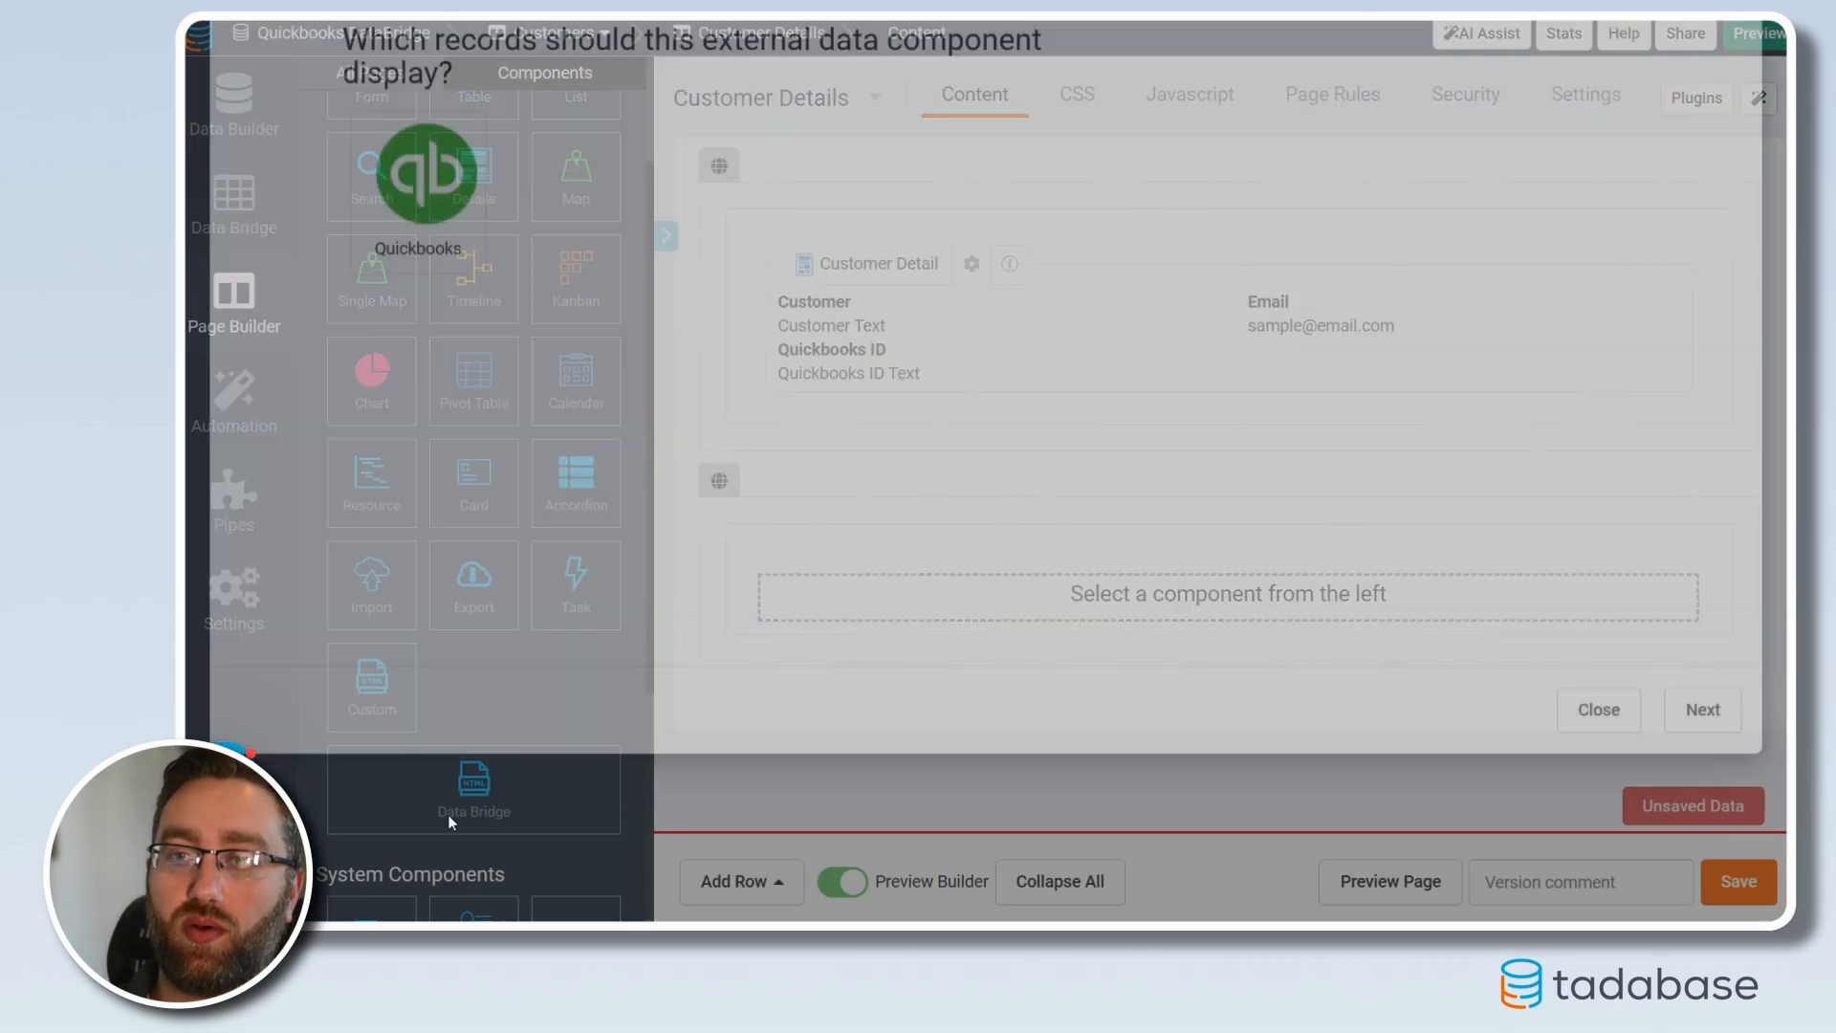
pyautogui.click(428, 311)
pyautogui.click(475, 196)
pyautogui.click(463, 247)
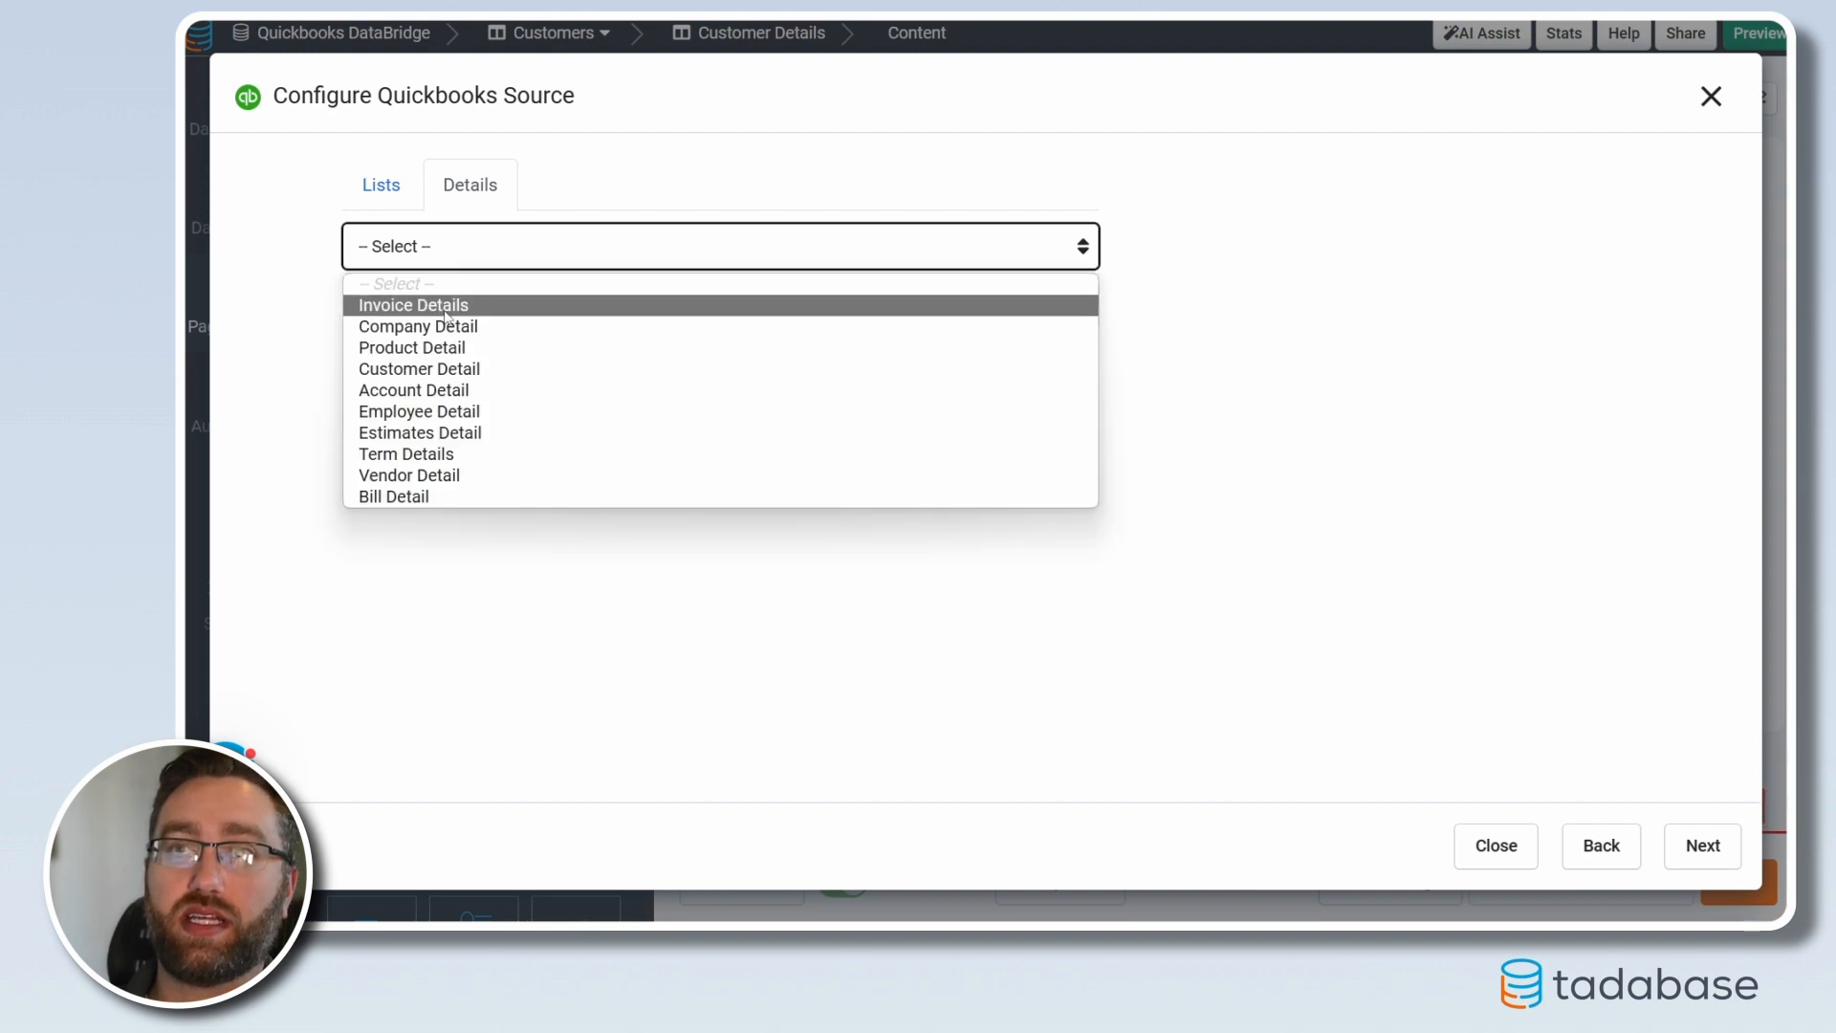
pyautogui.click(430, 373)
pyautogui.click(1047, 316)
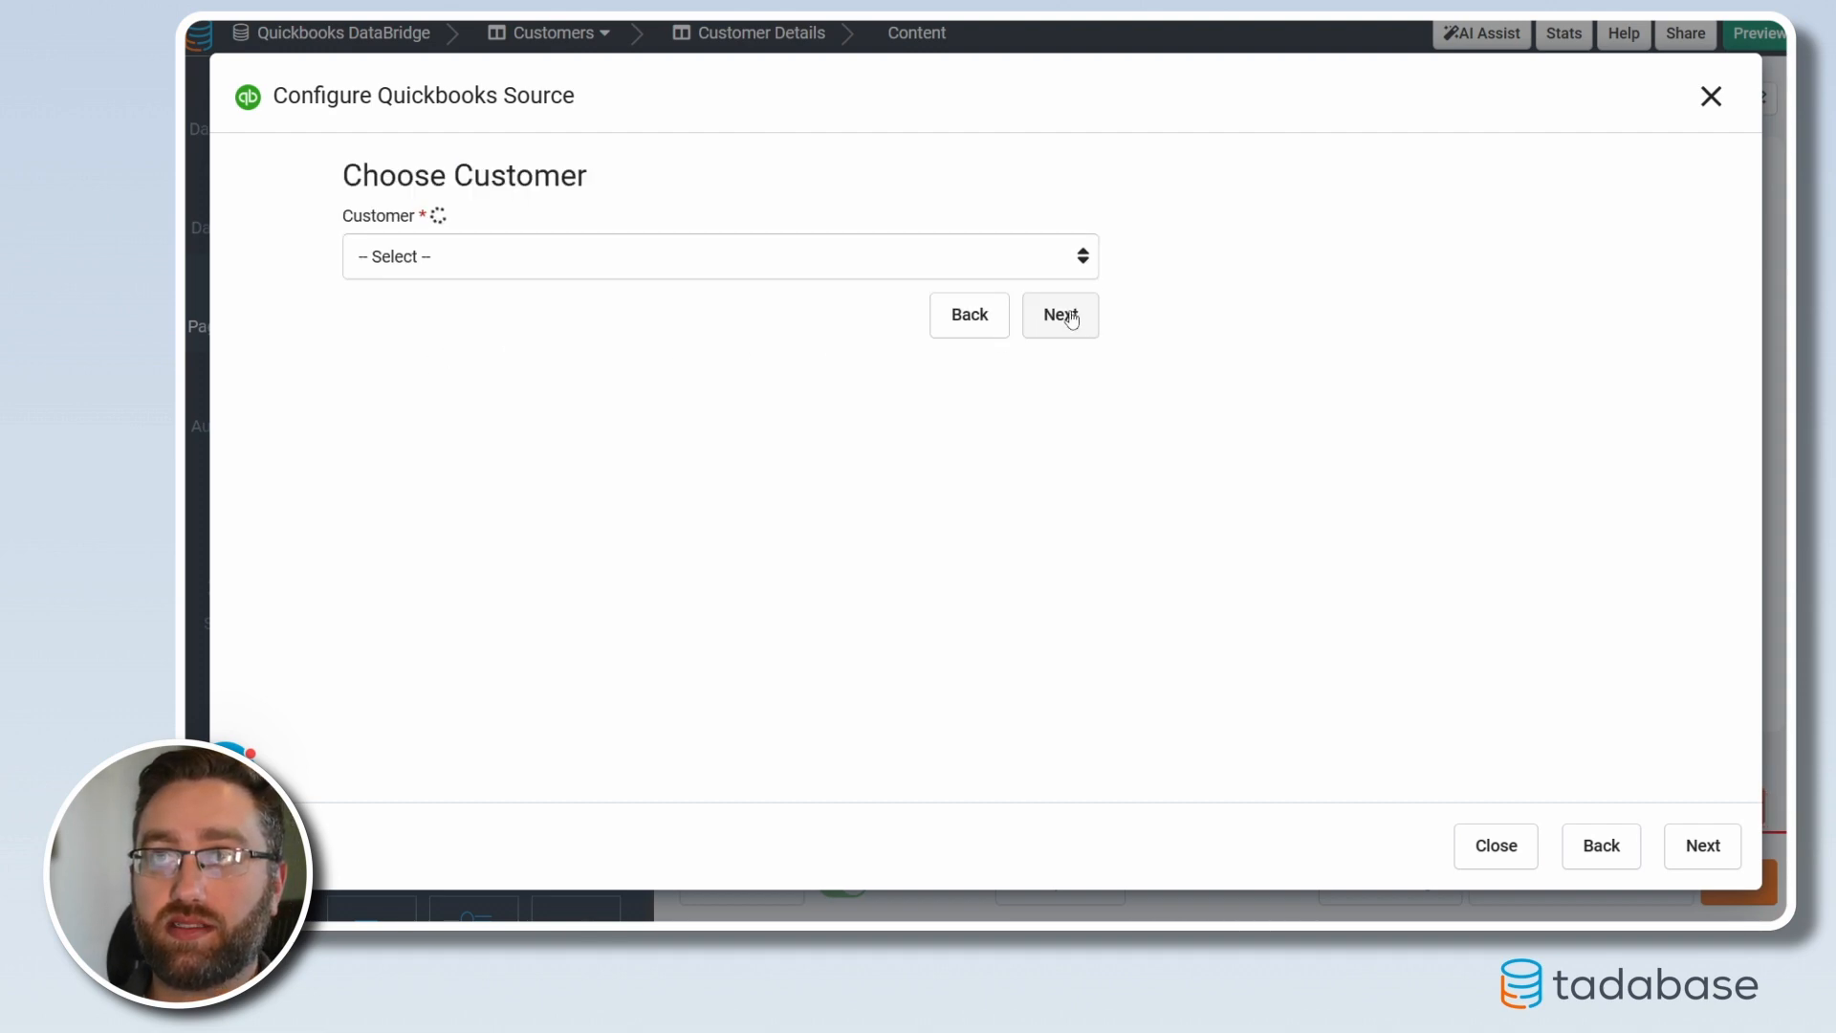
pyautogui.click(791, 254)
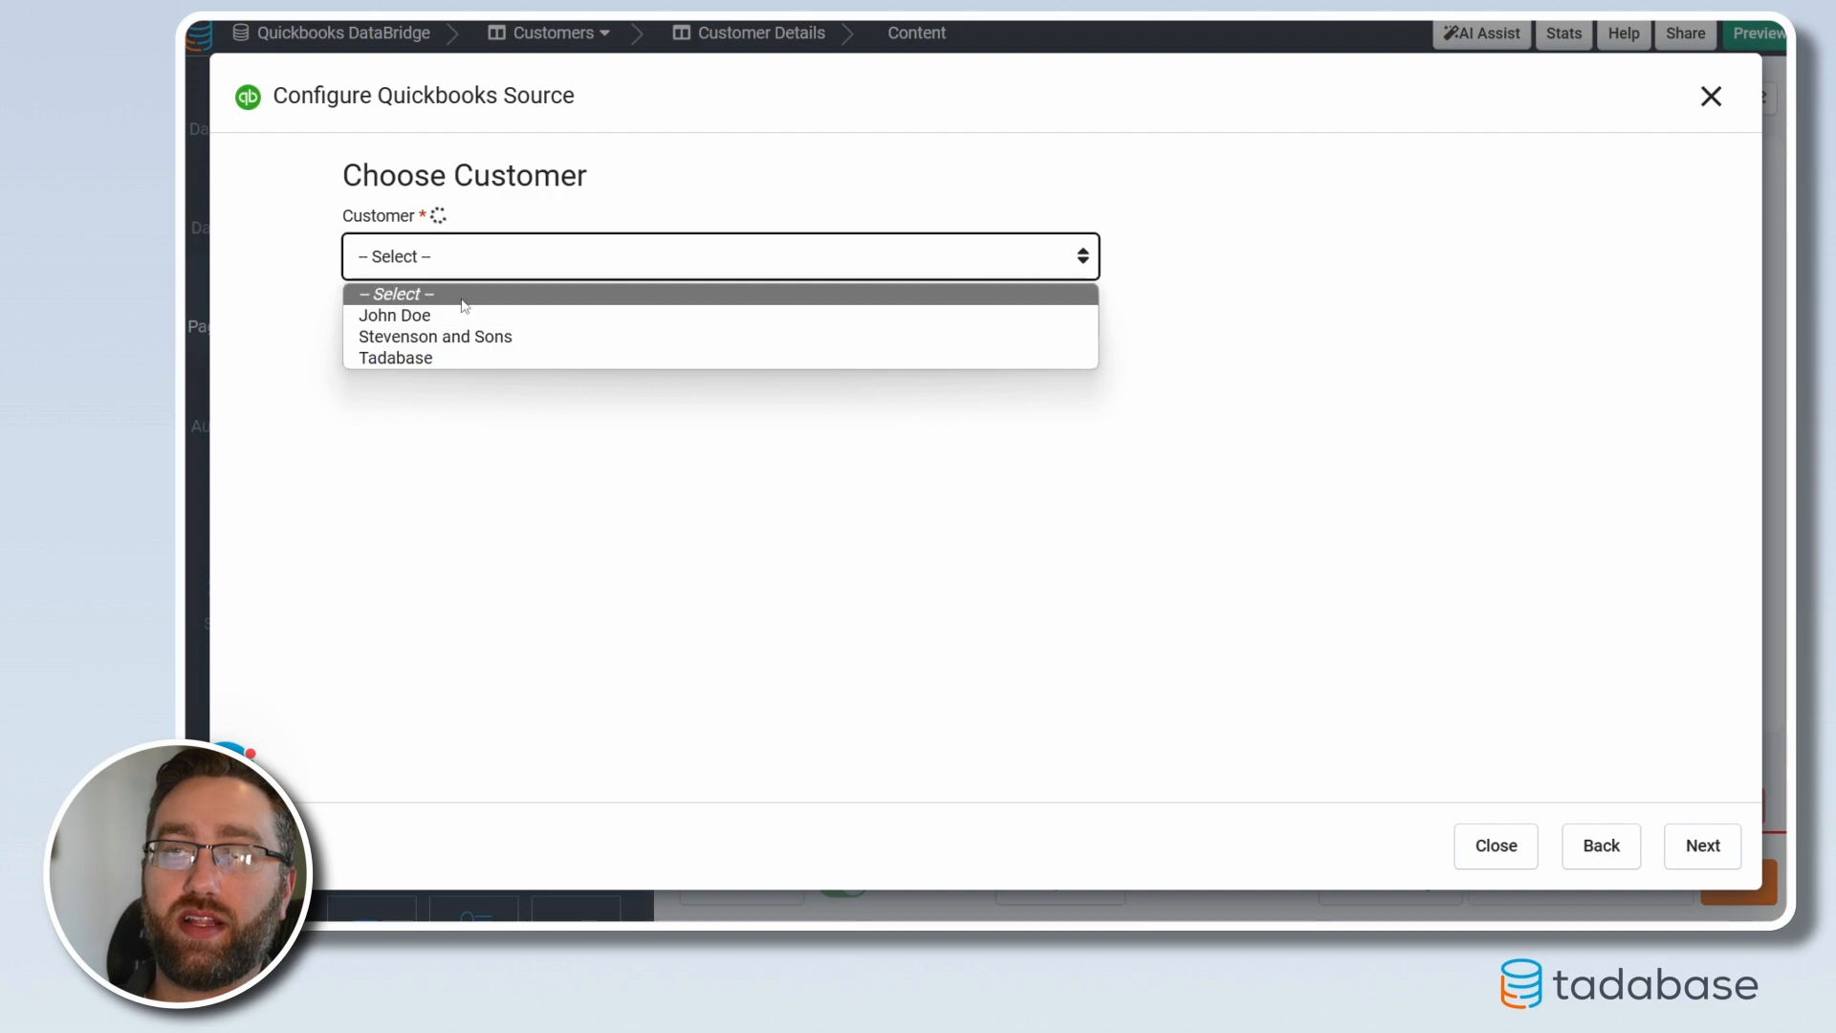
pyautogui.click(445, 320)
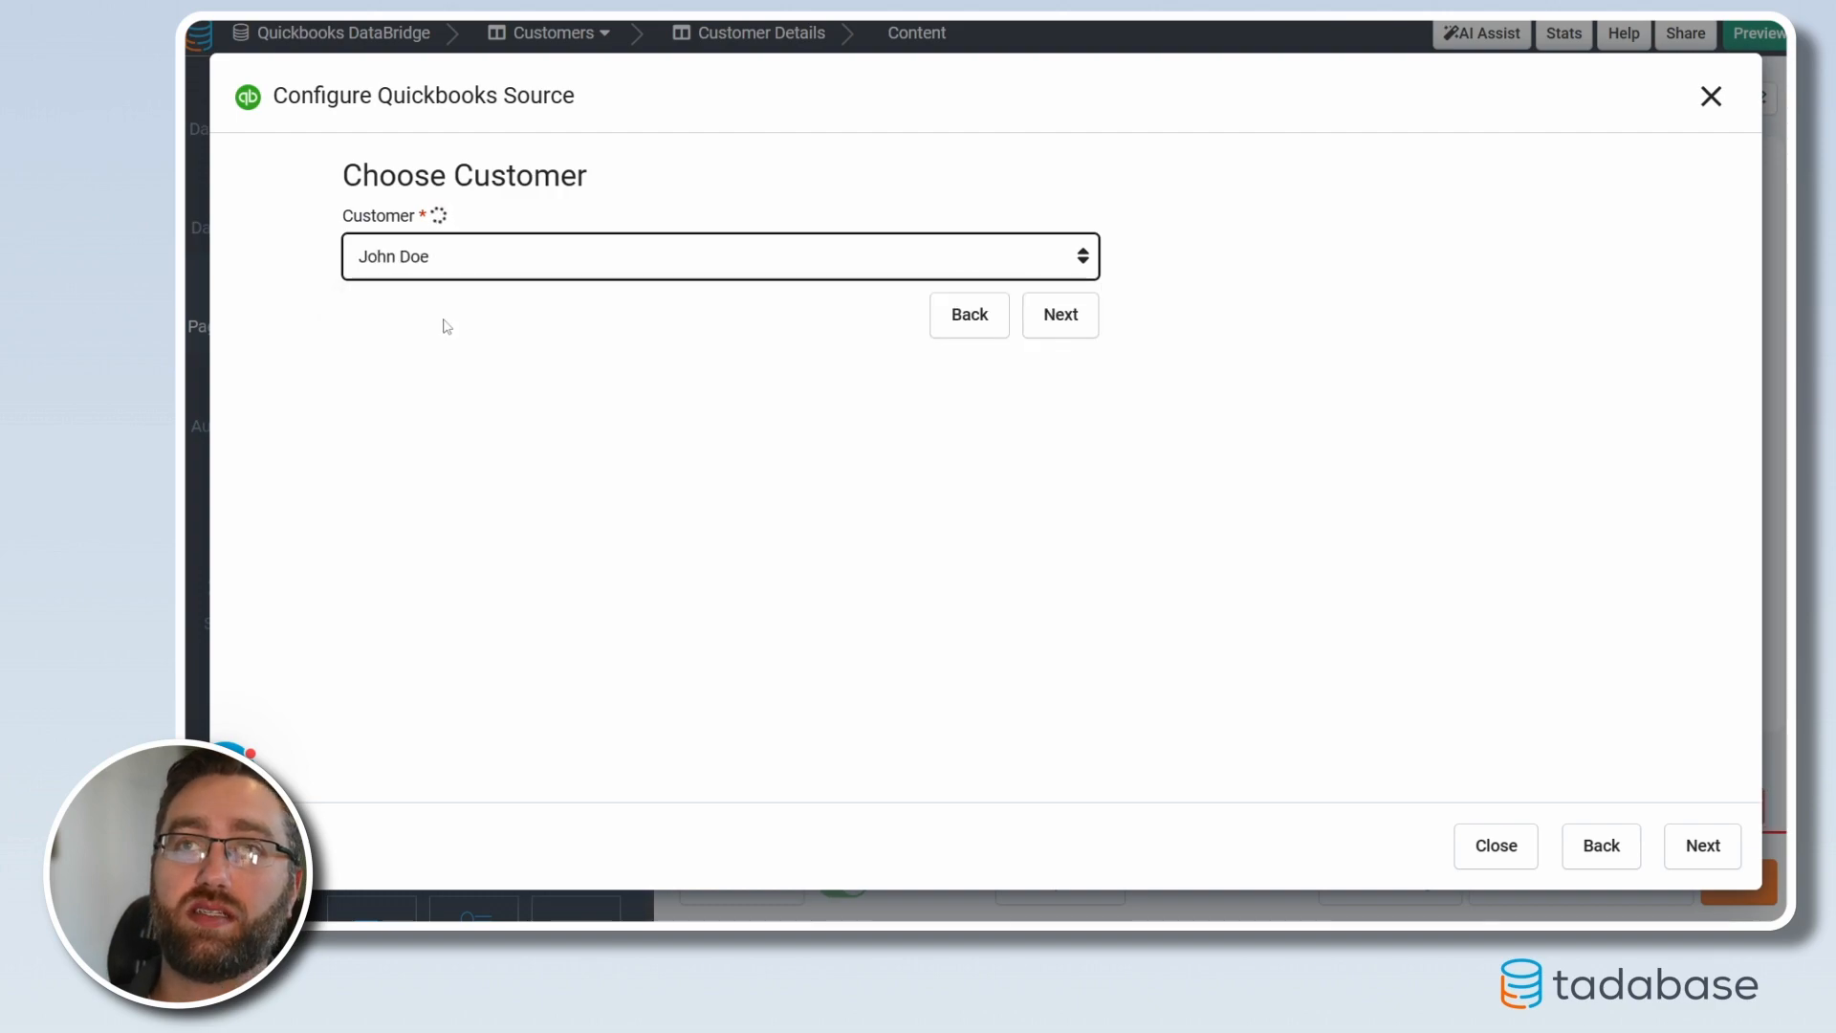
pyautogui.click(1058, 318)
# Set the component's Customer to This Page Record Value > Quickbooks ID and save it
pyautogui.click(752, 113)
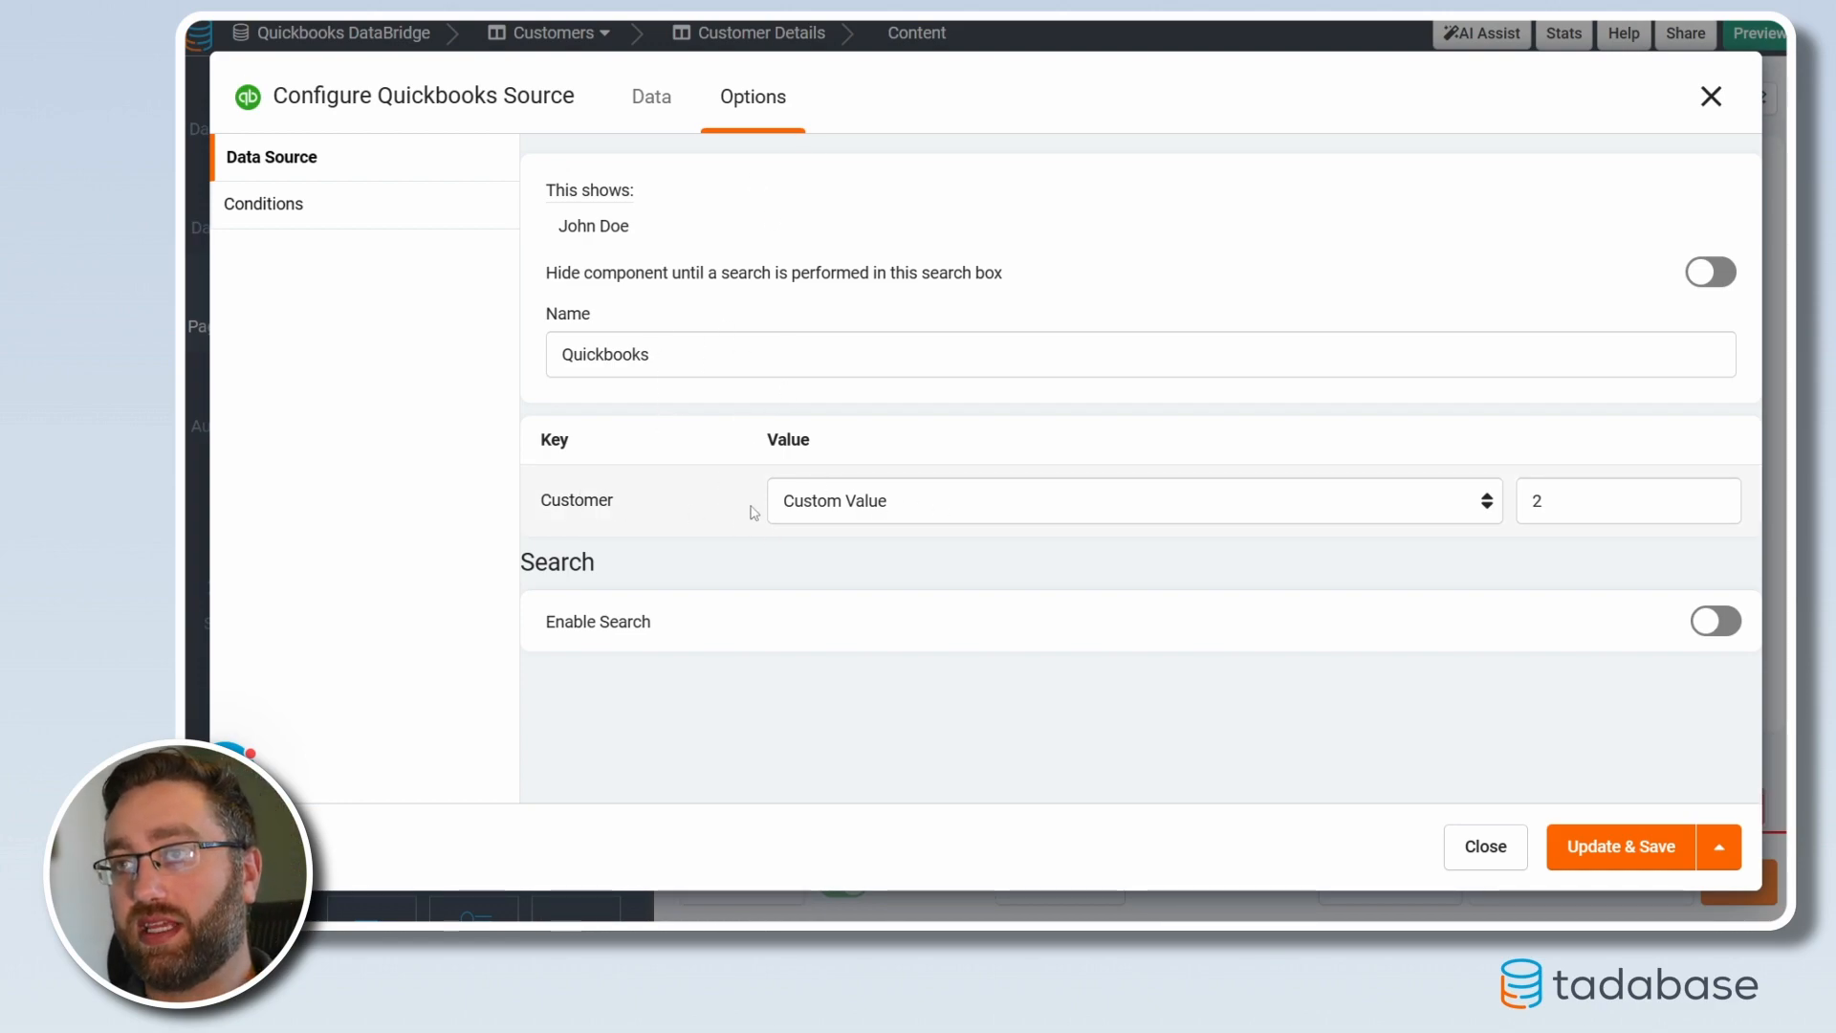
pyautogui.click(849, 505)
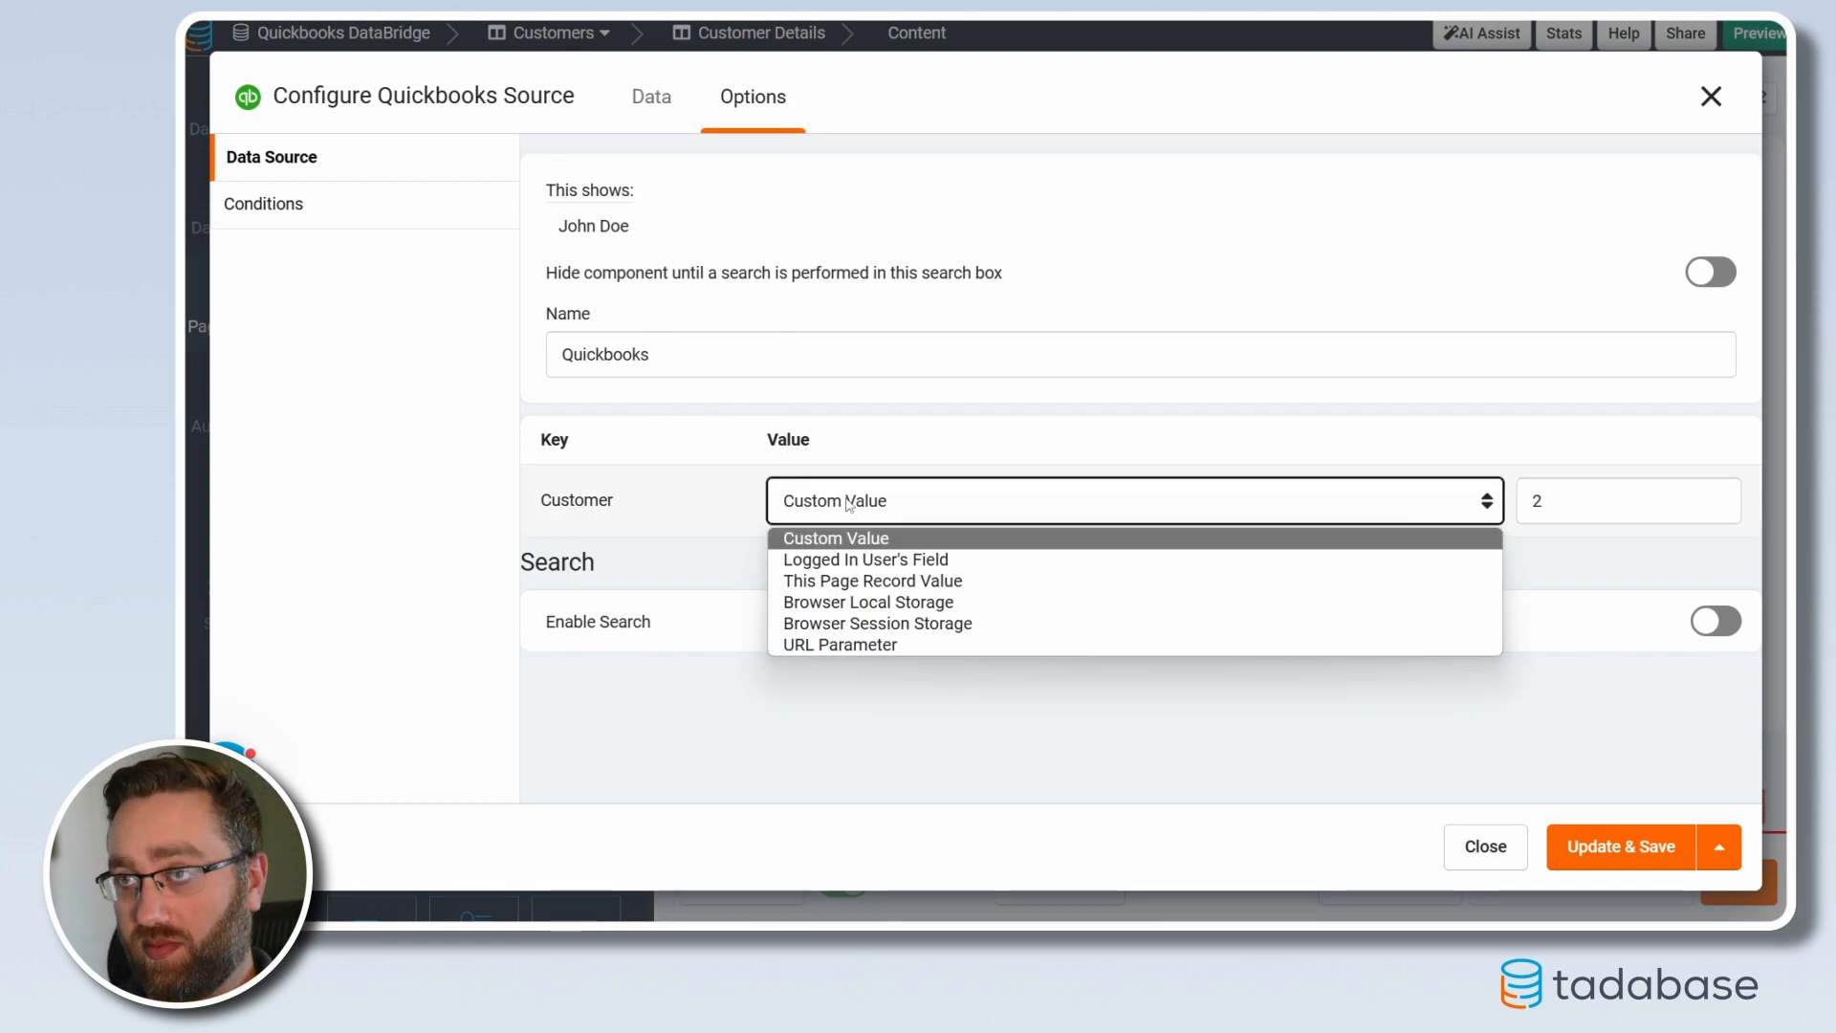
pyautogui.click(864, 582)
pyautogui.click(1474, 502)
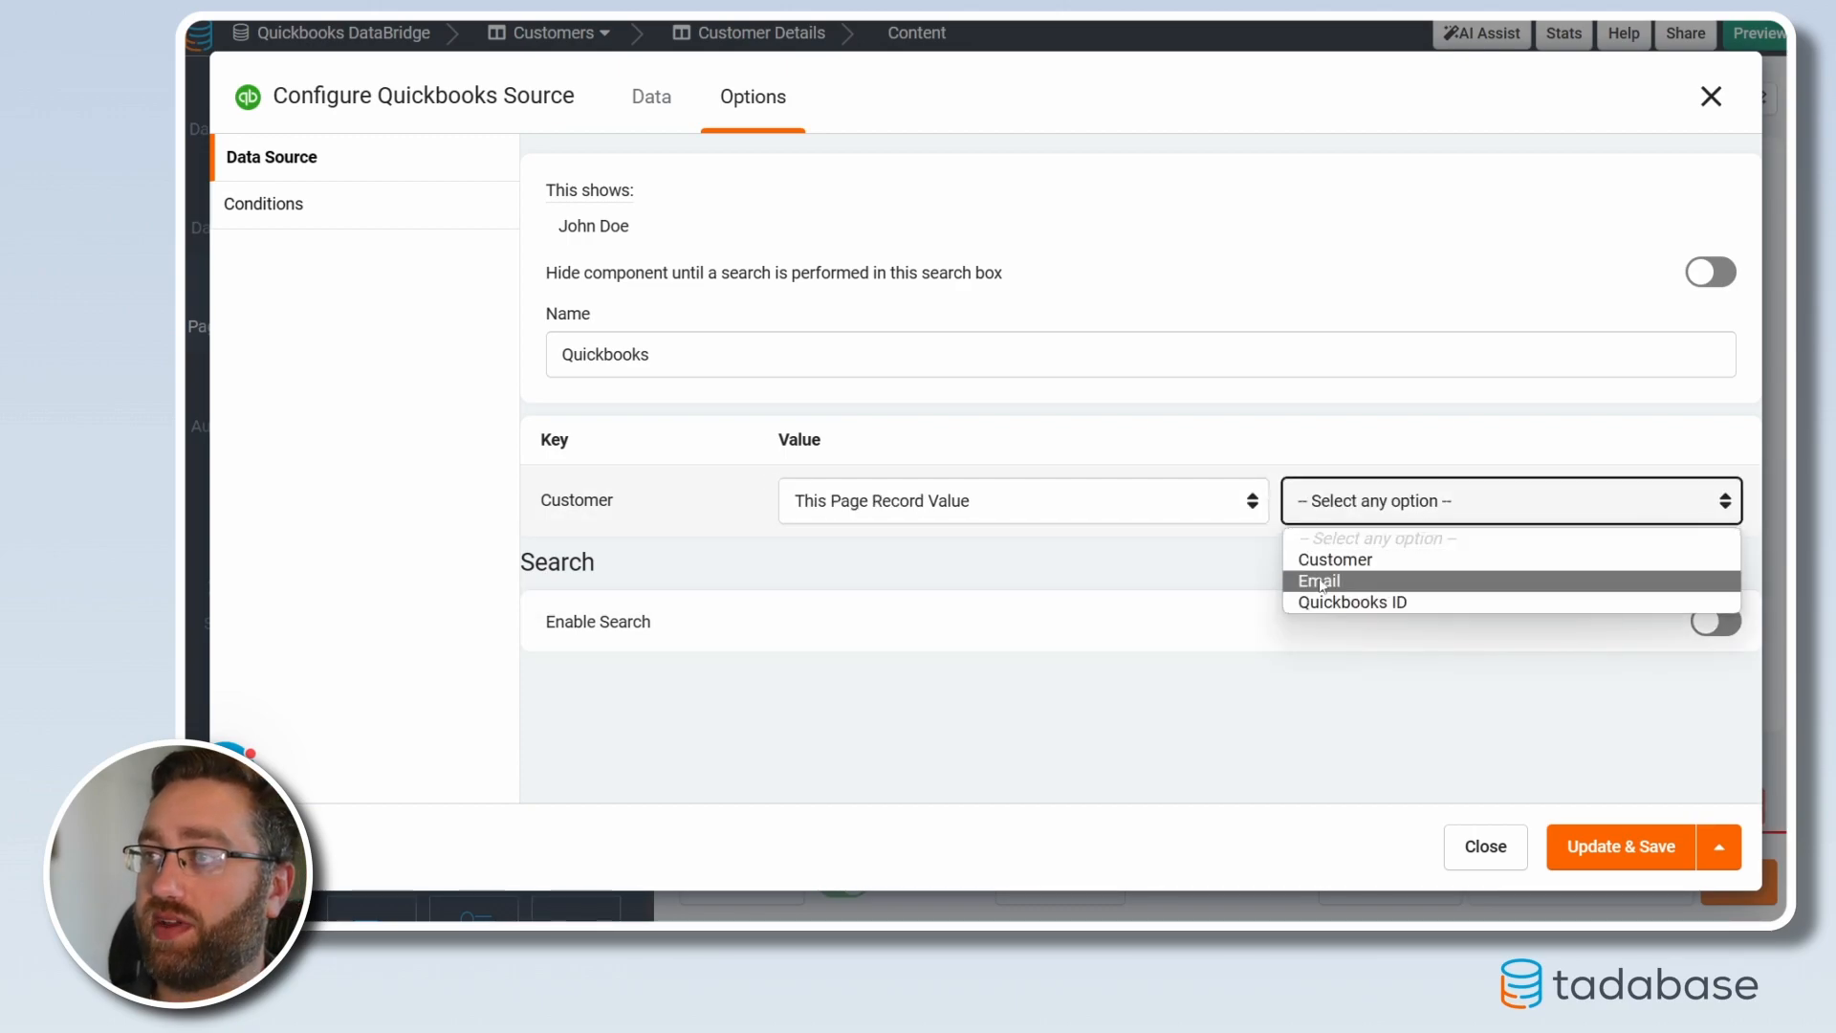
pyautogui.click(1474, 603)
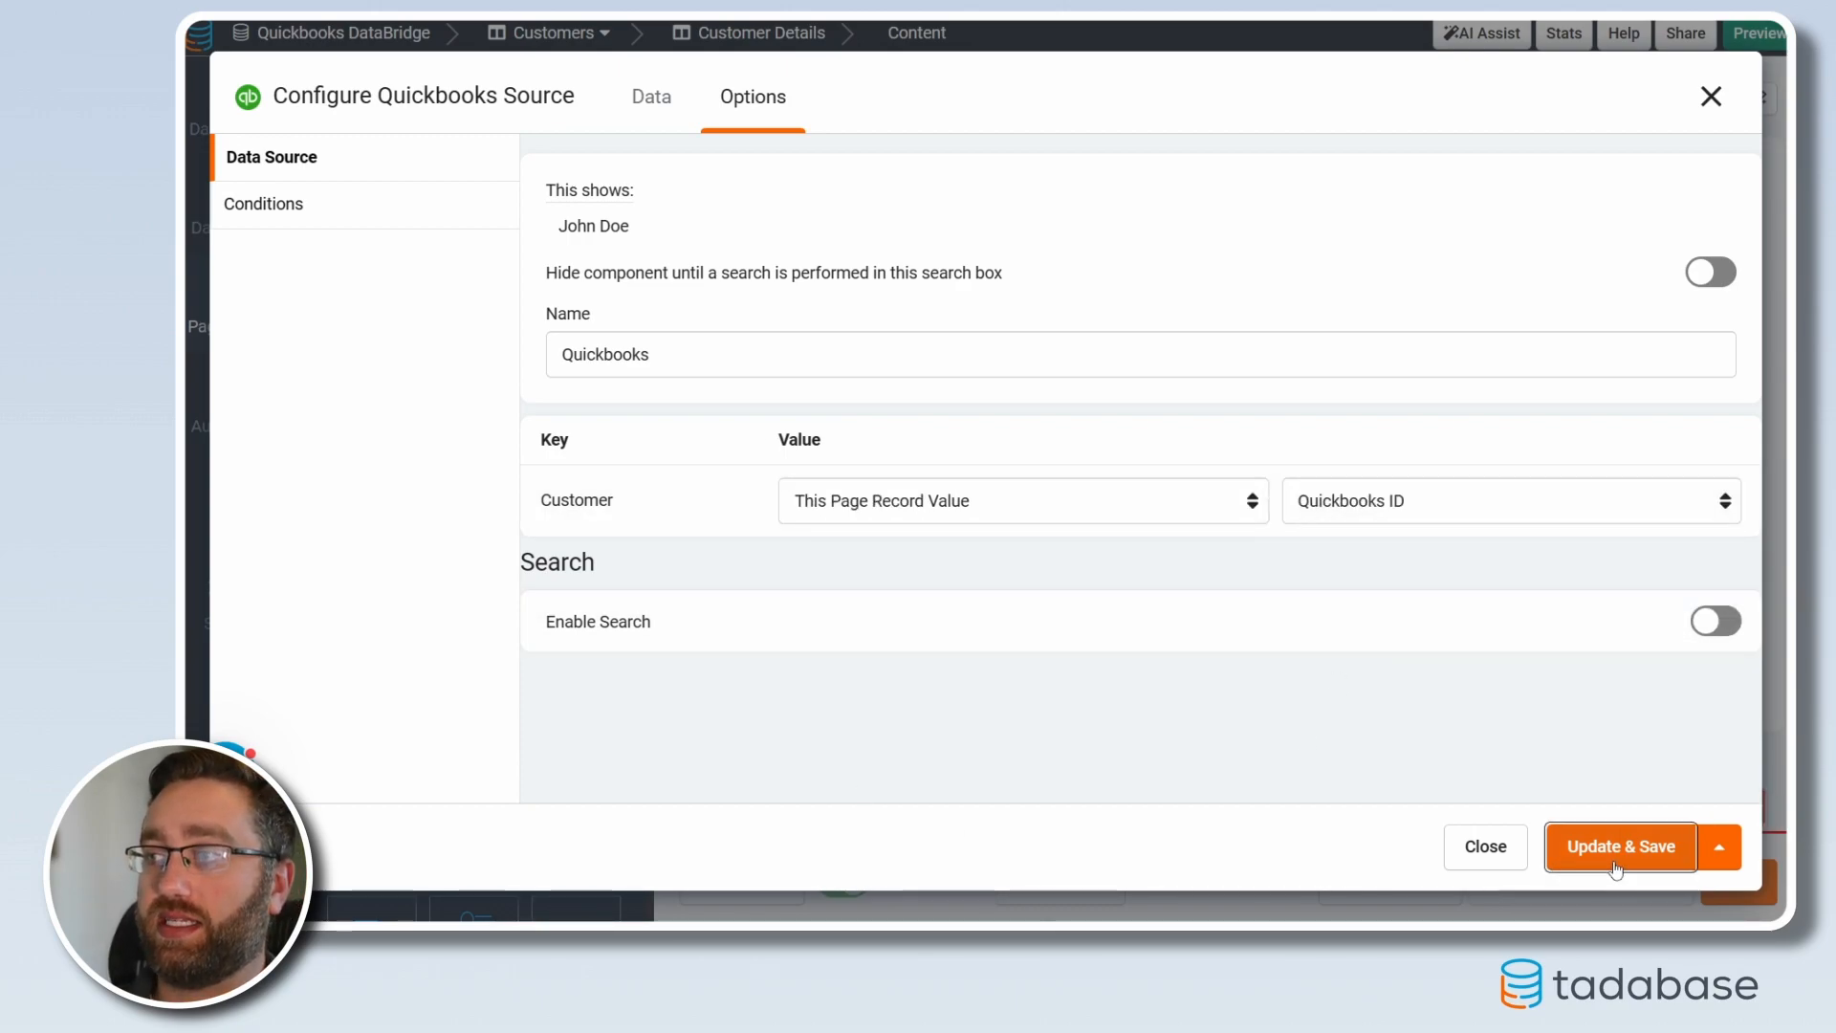
pyautogui.click(1615, 860)
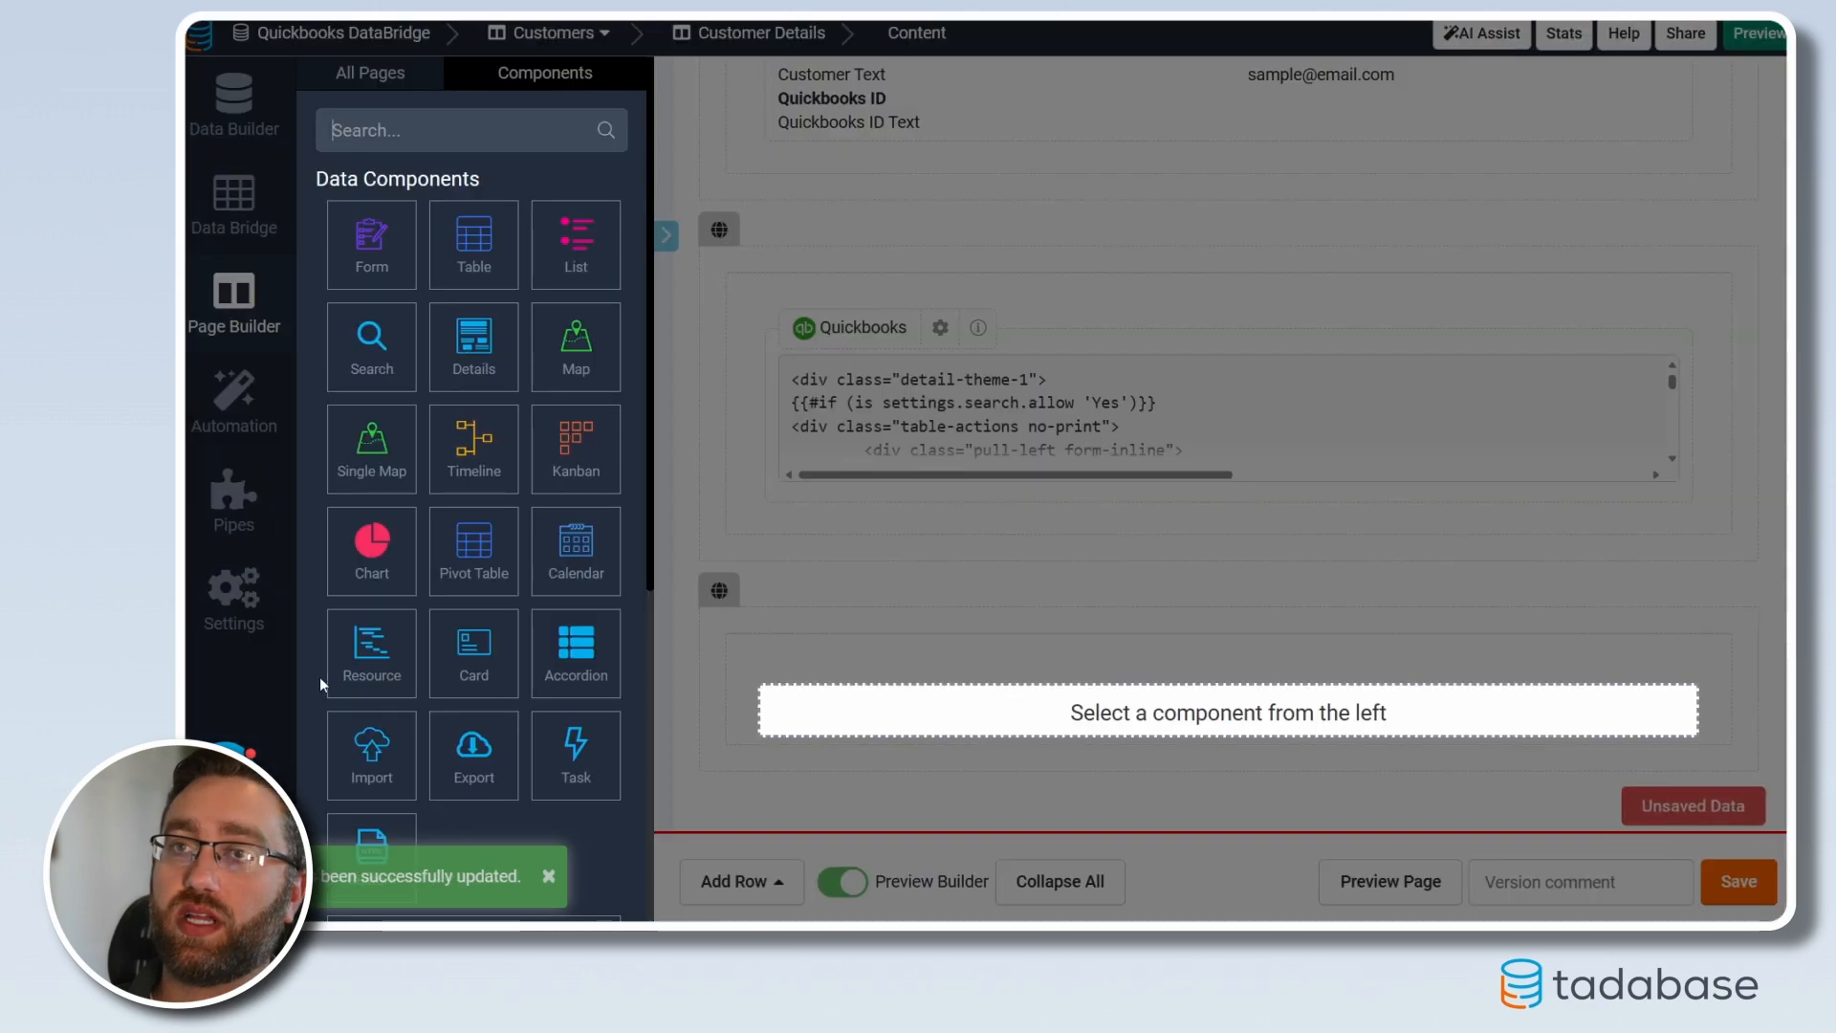
pyautogui.scroll(-6, 319, 676)
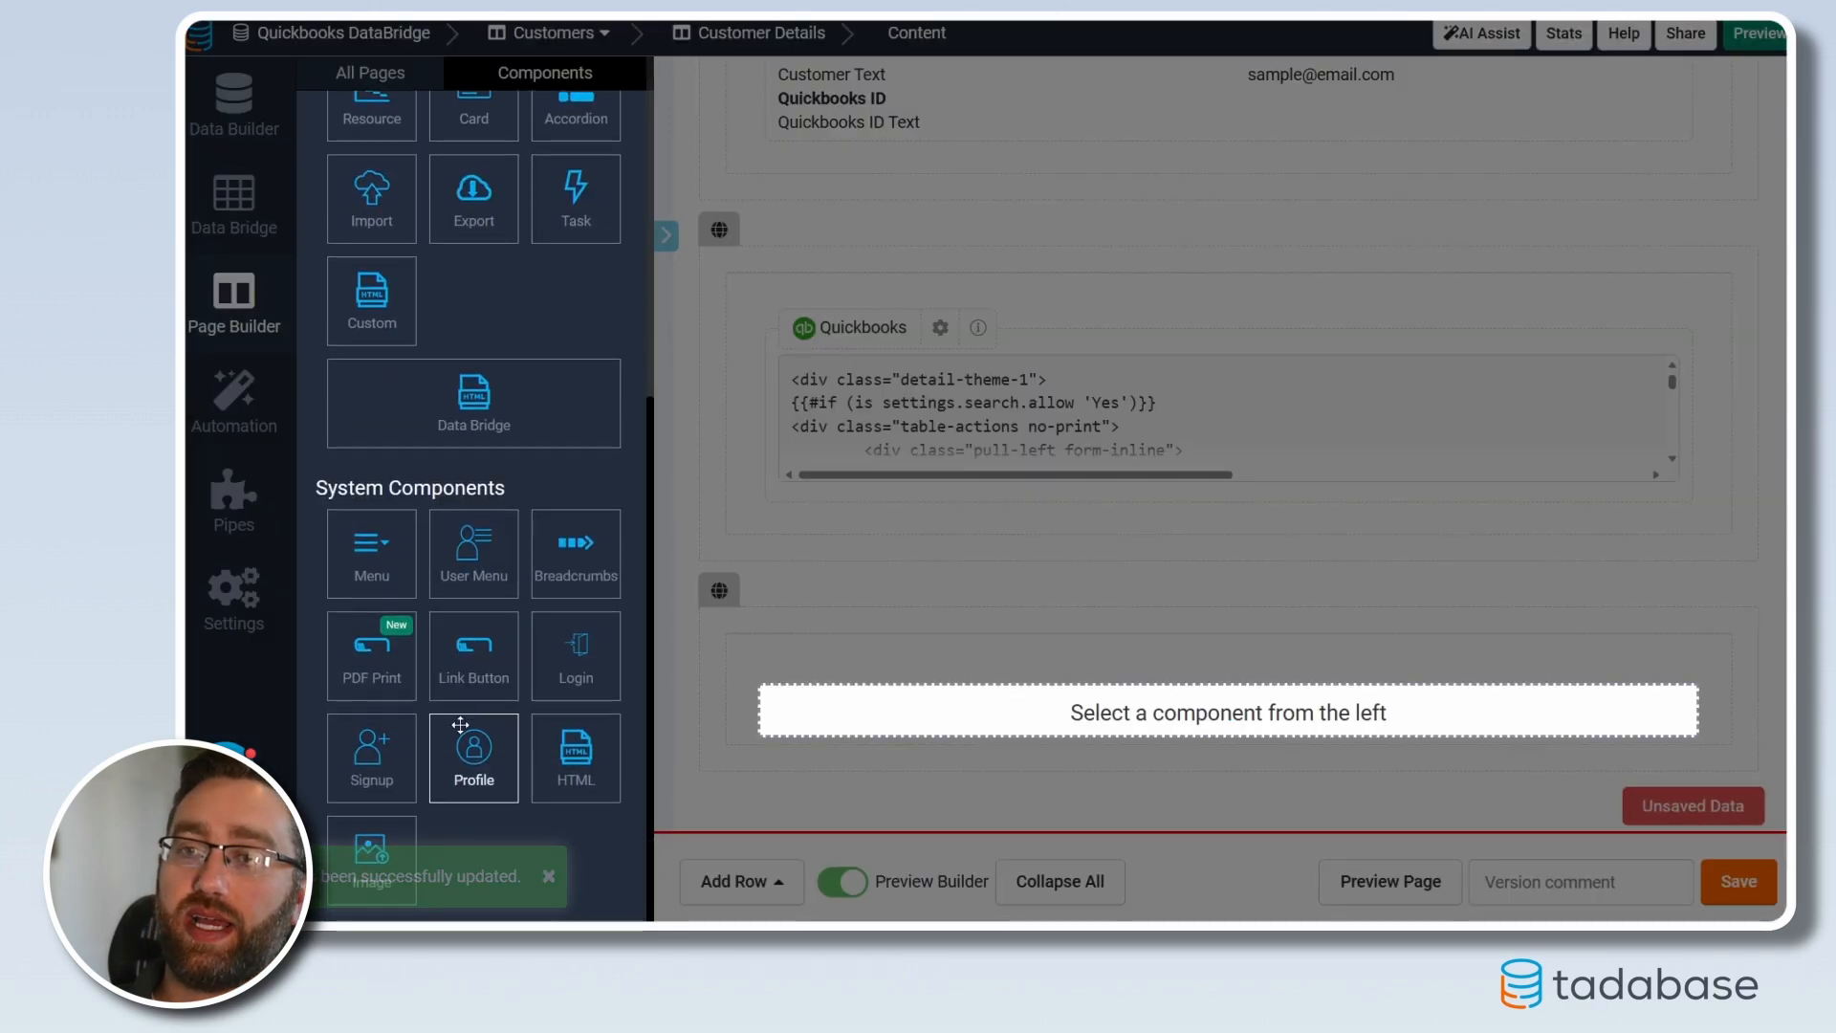
pyautogui.click(472, 392)
# Choose the QuickBooks Invoices by Customer list as the Data Bridge source
pyautogui.click(427, 329)
pyautogui.click(455, 250)
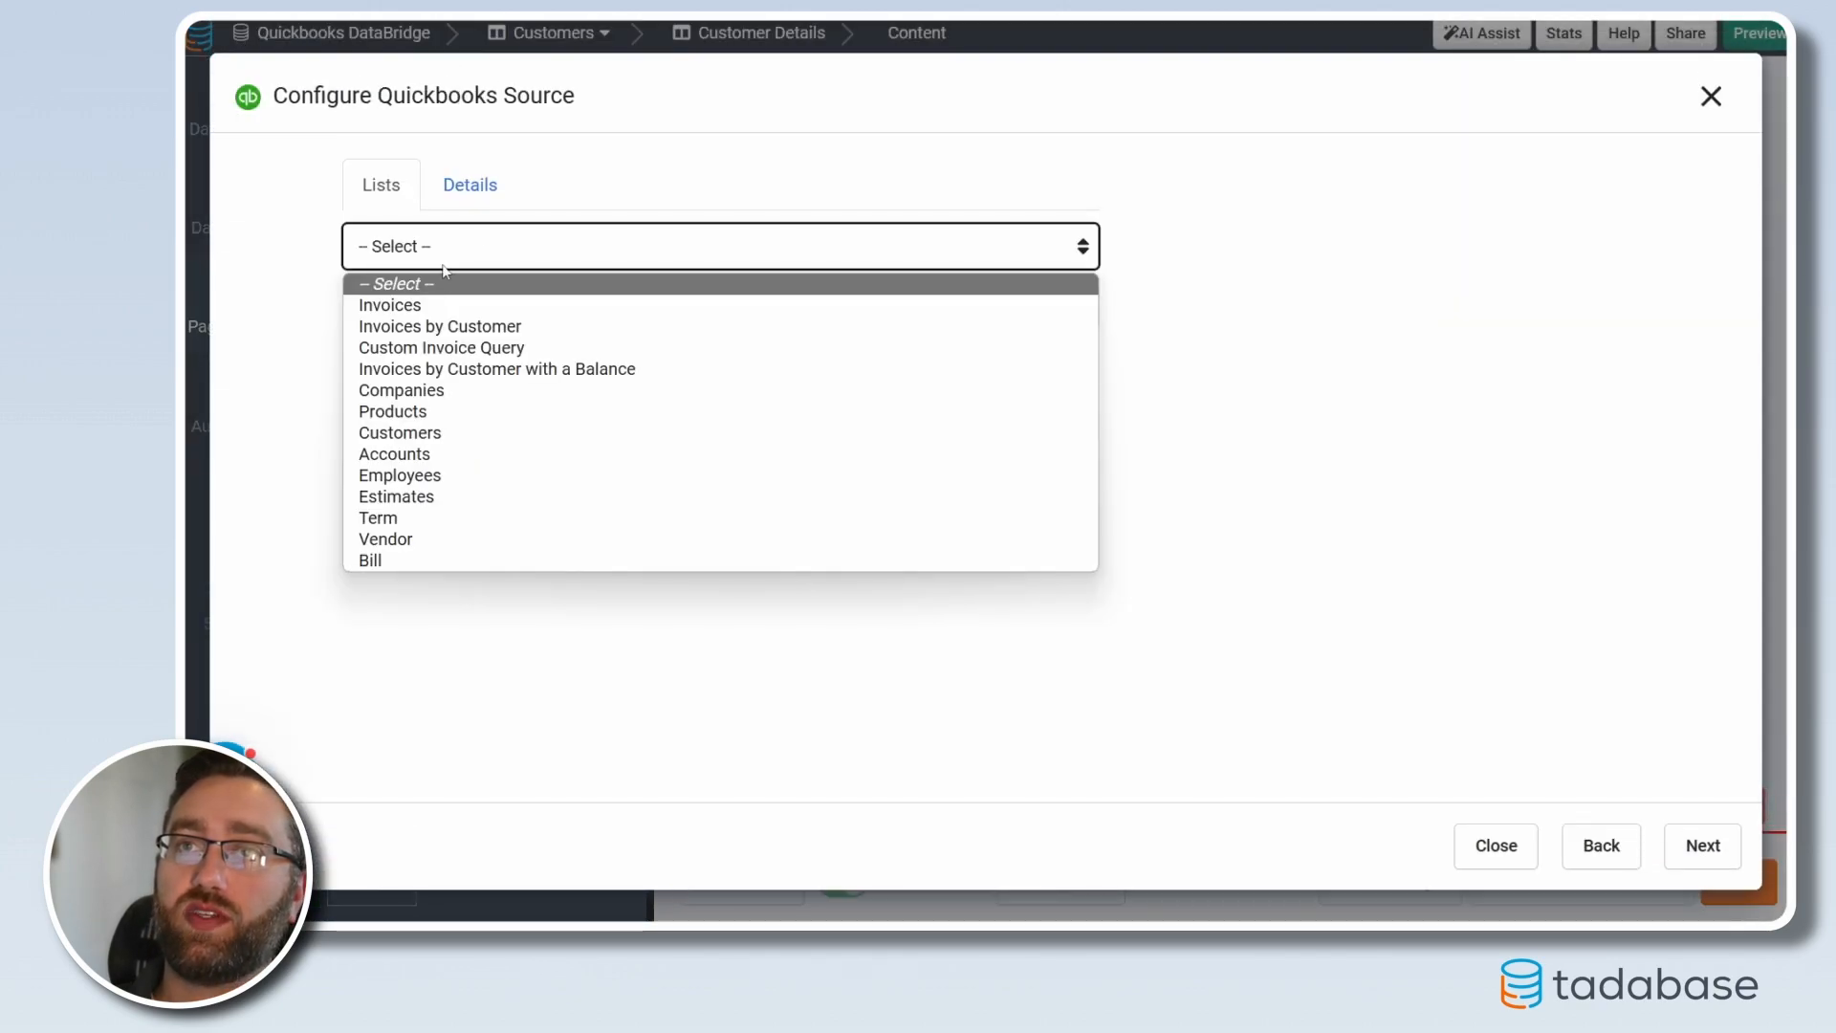
pyautogui.click(450, 316)
pyautogui.click(1053, 311)
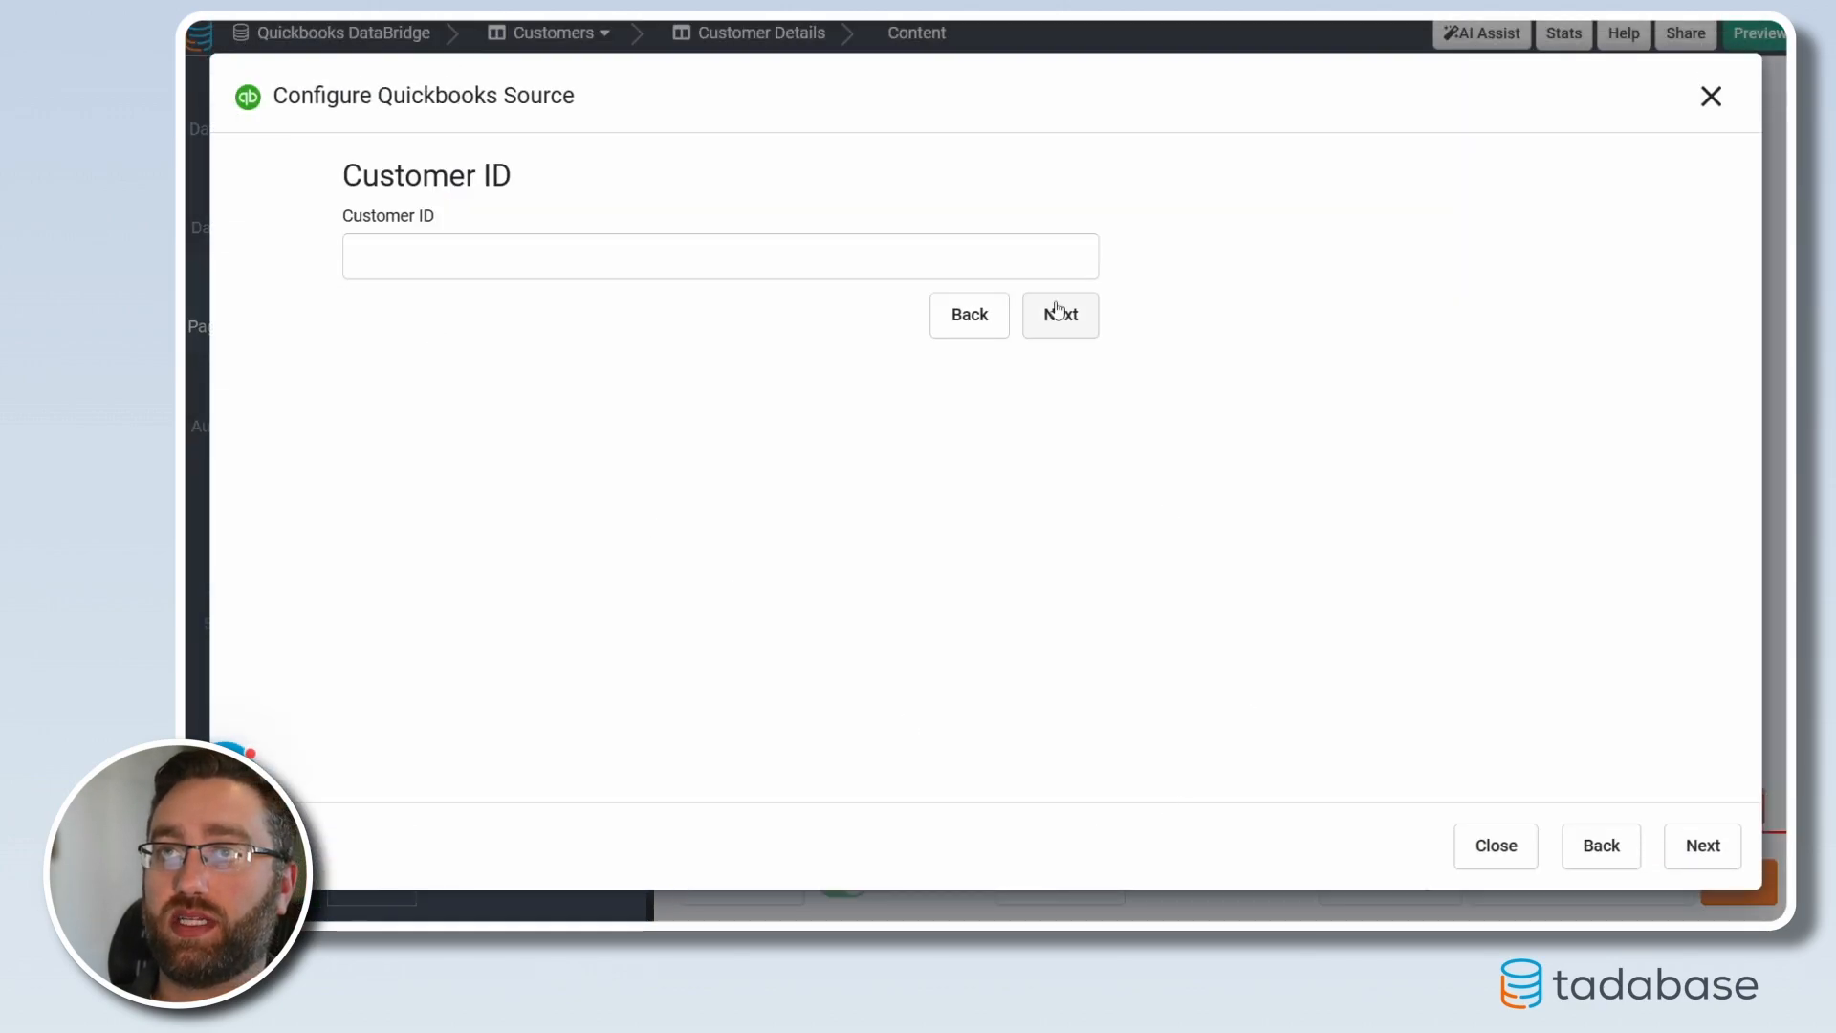
pyautogui.click(1062, 318)
# Set Customer ID to This Page Record Value > Quickbooks ID and save the invoices list
pyautogui.click(753, 97)
pyautogui.click(1151, 500)
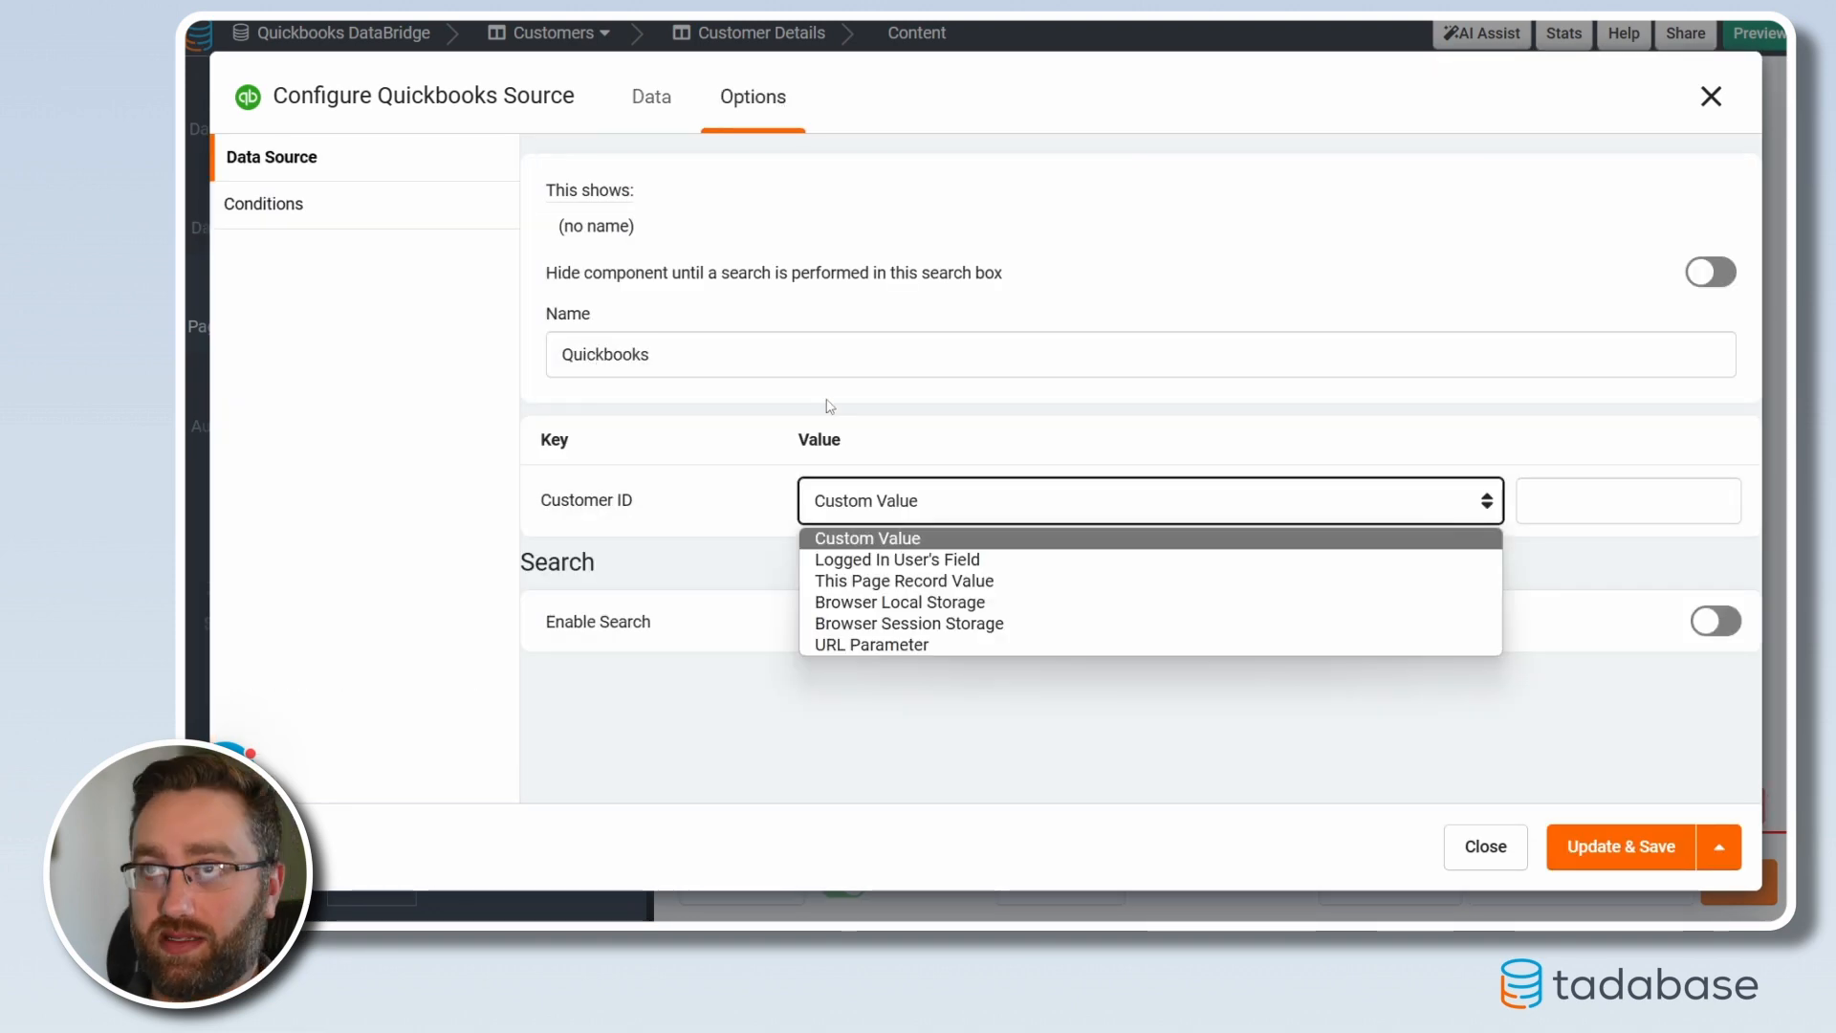
pyautogui.click(850, 580)
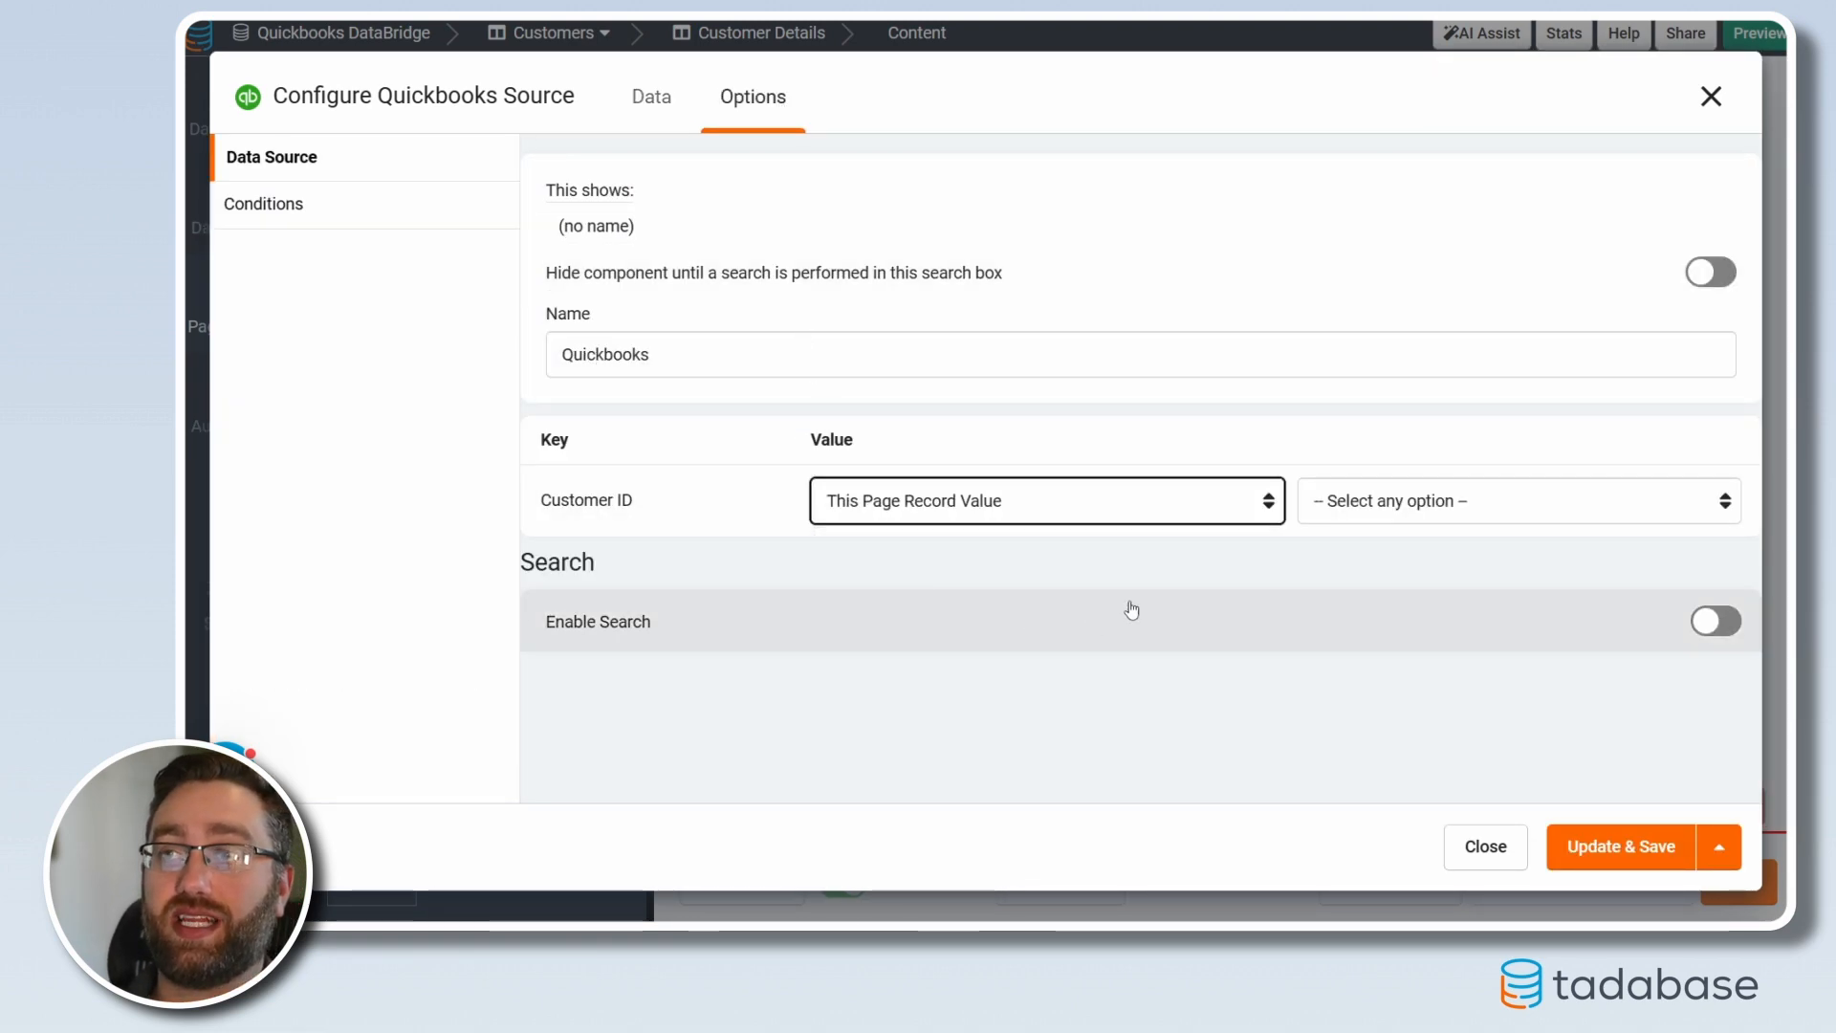
pyautogui.click(1349, 501)
pyautogui.click(1349, 602)
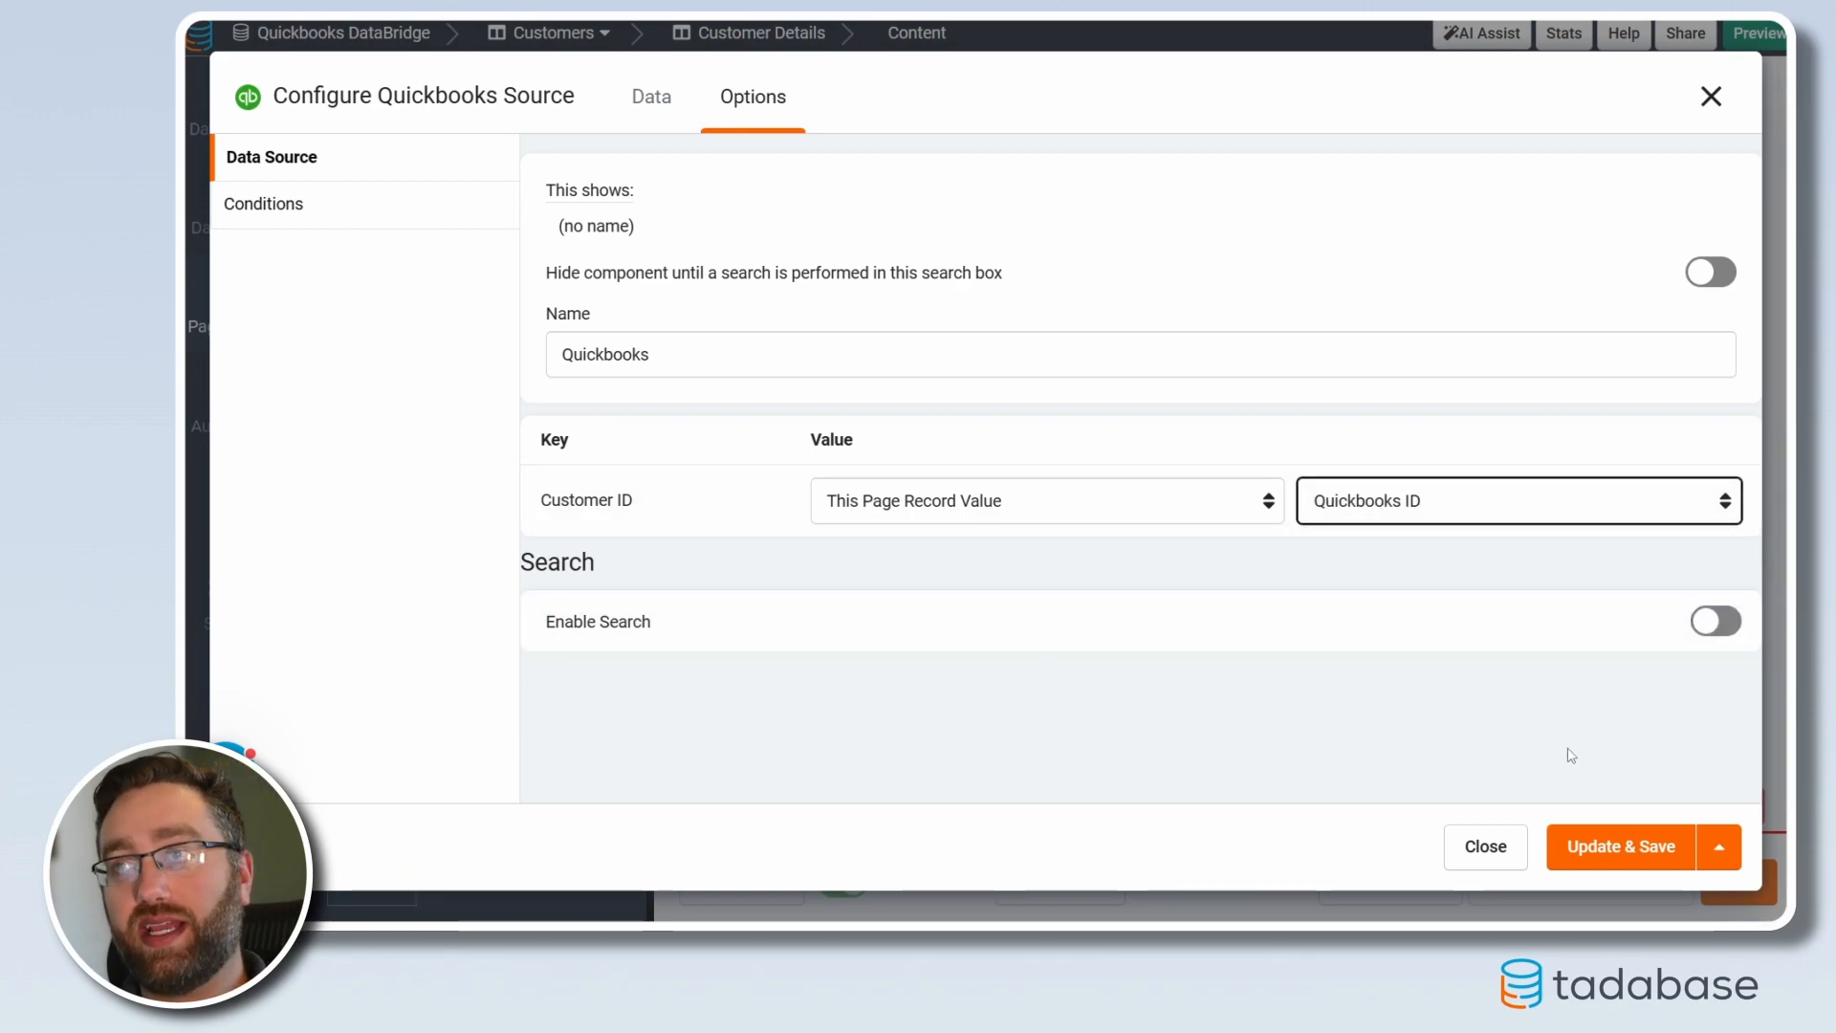
pyautogui.click(1606, 873)
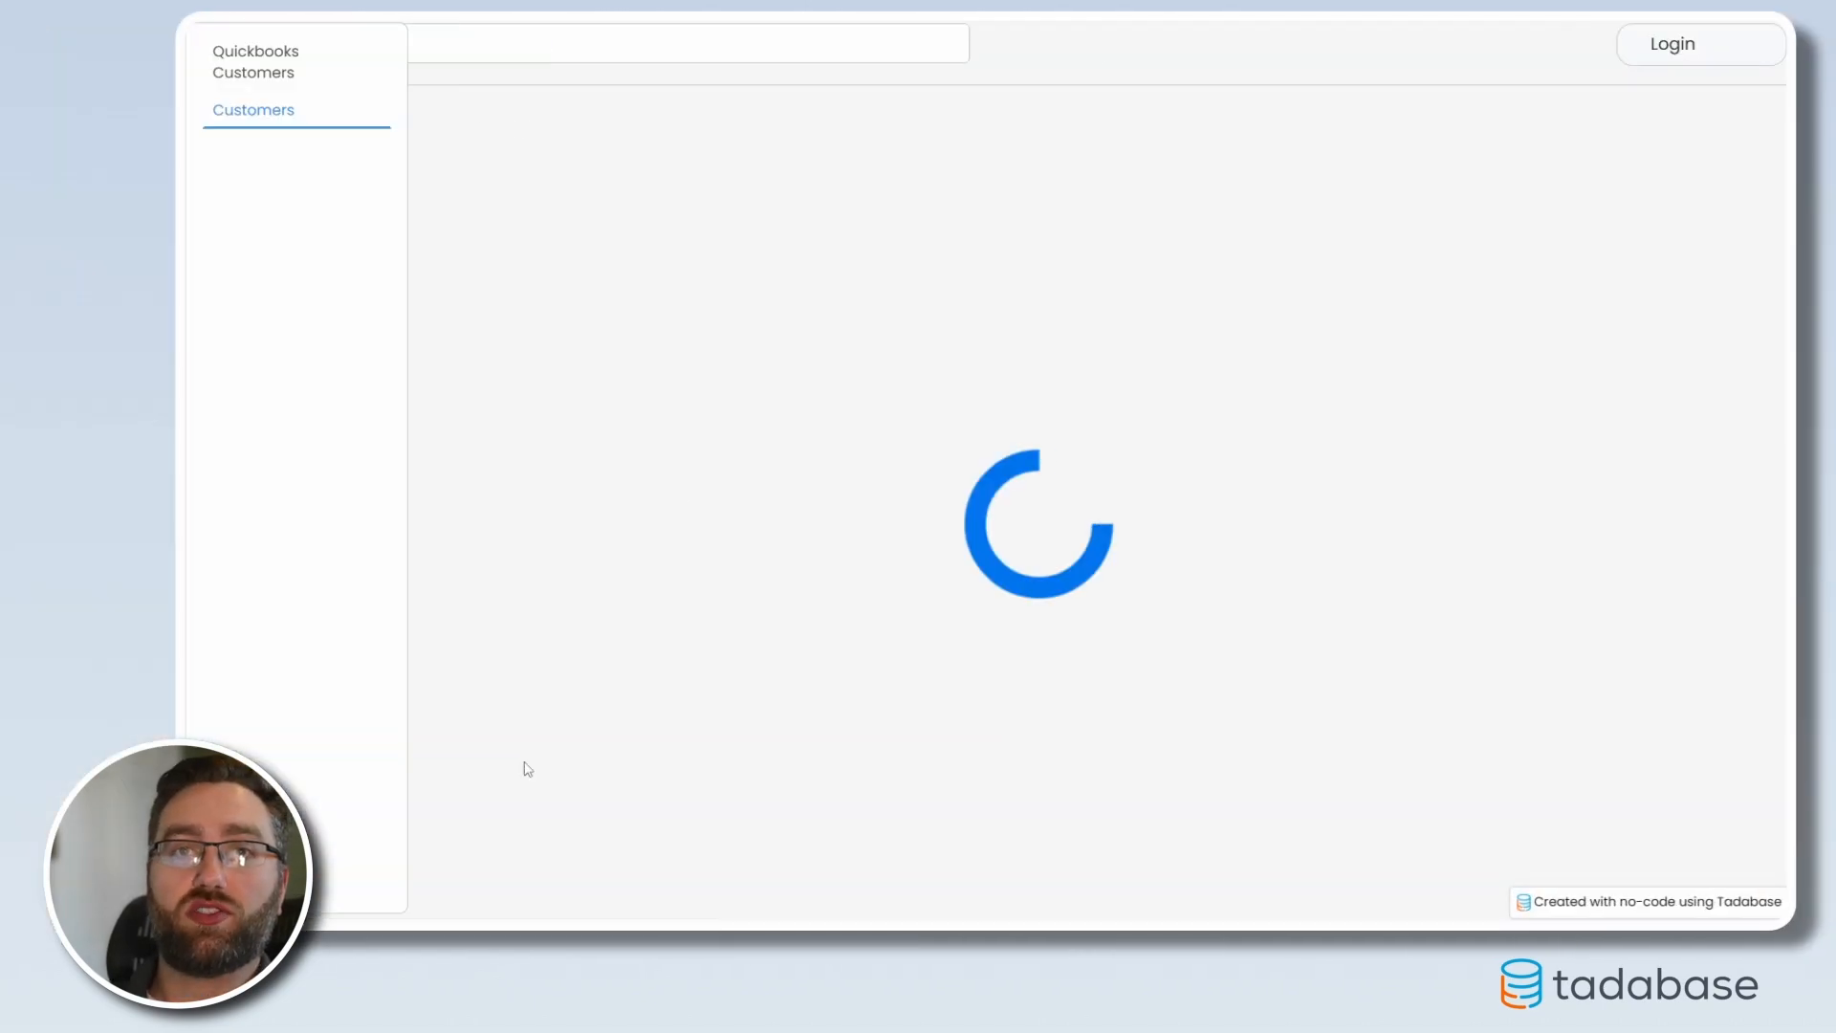
# In the live app, insert Stevenson and Sons from Quickbooks Customers and open its details page
pyautogui.click(326, 74)
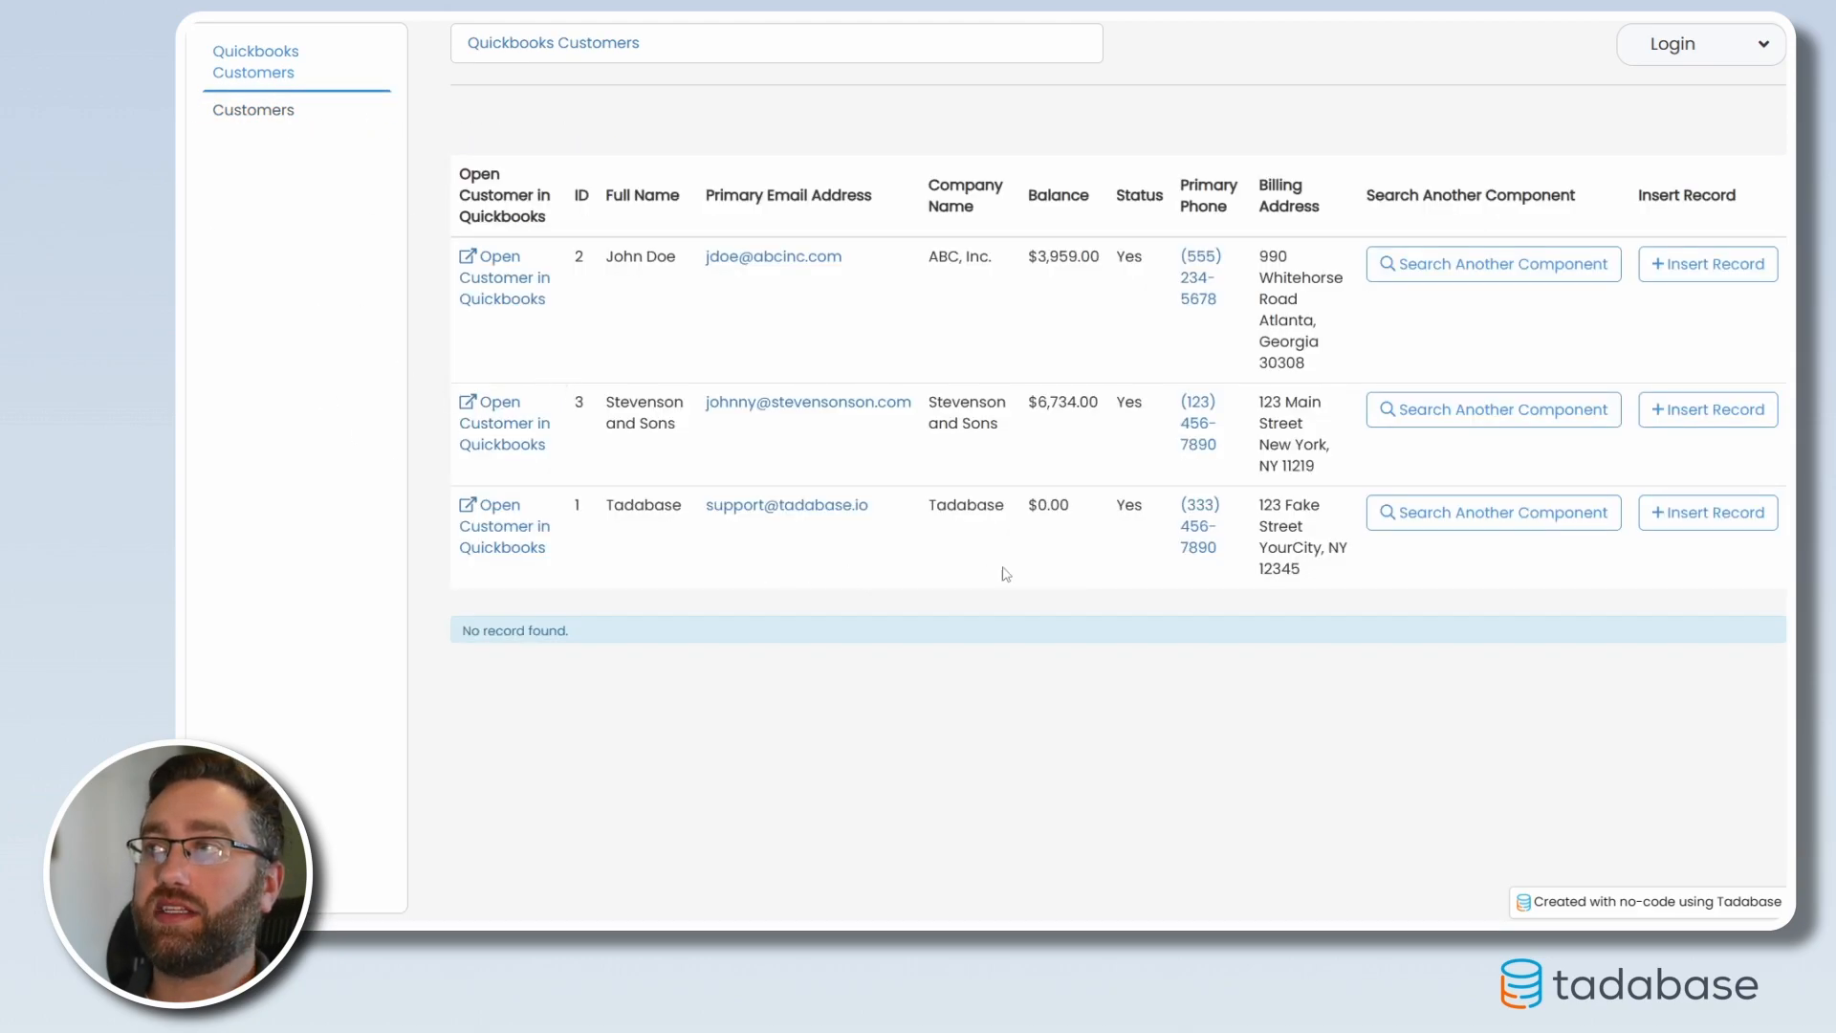
pyautogui.click(1688, 419)
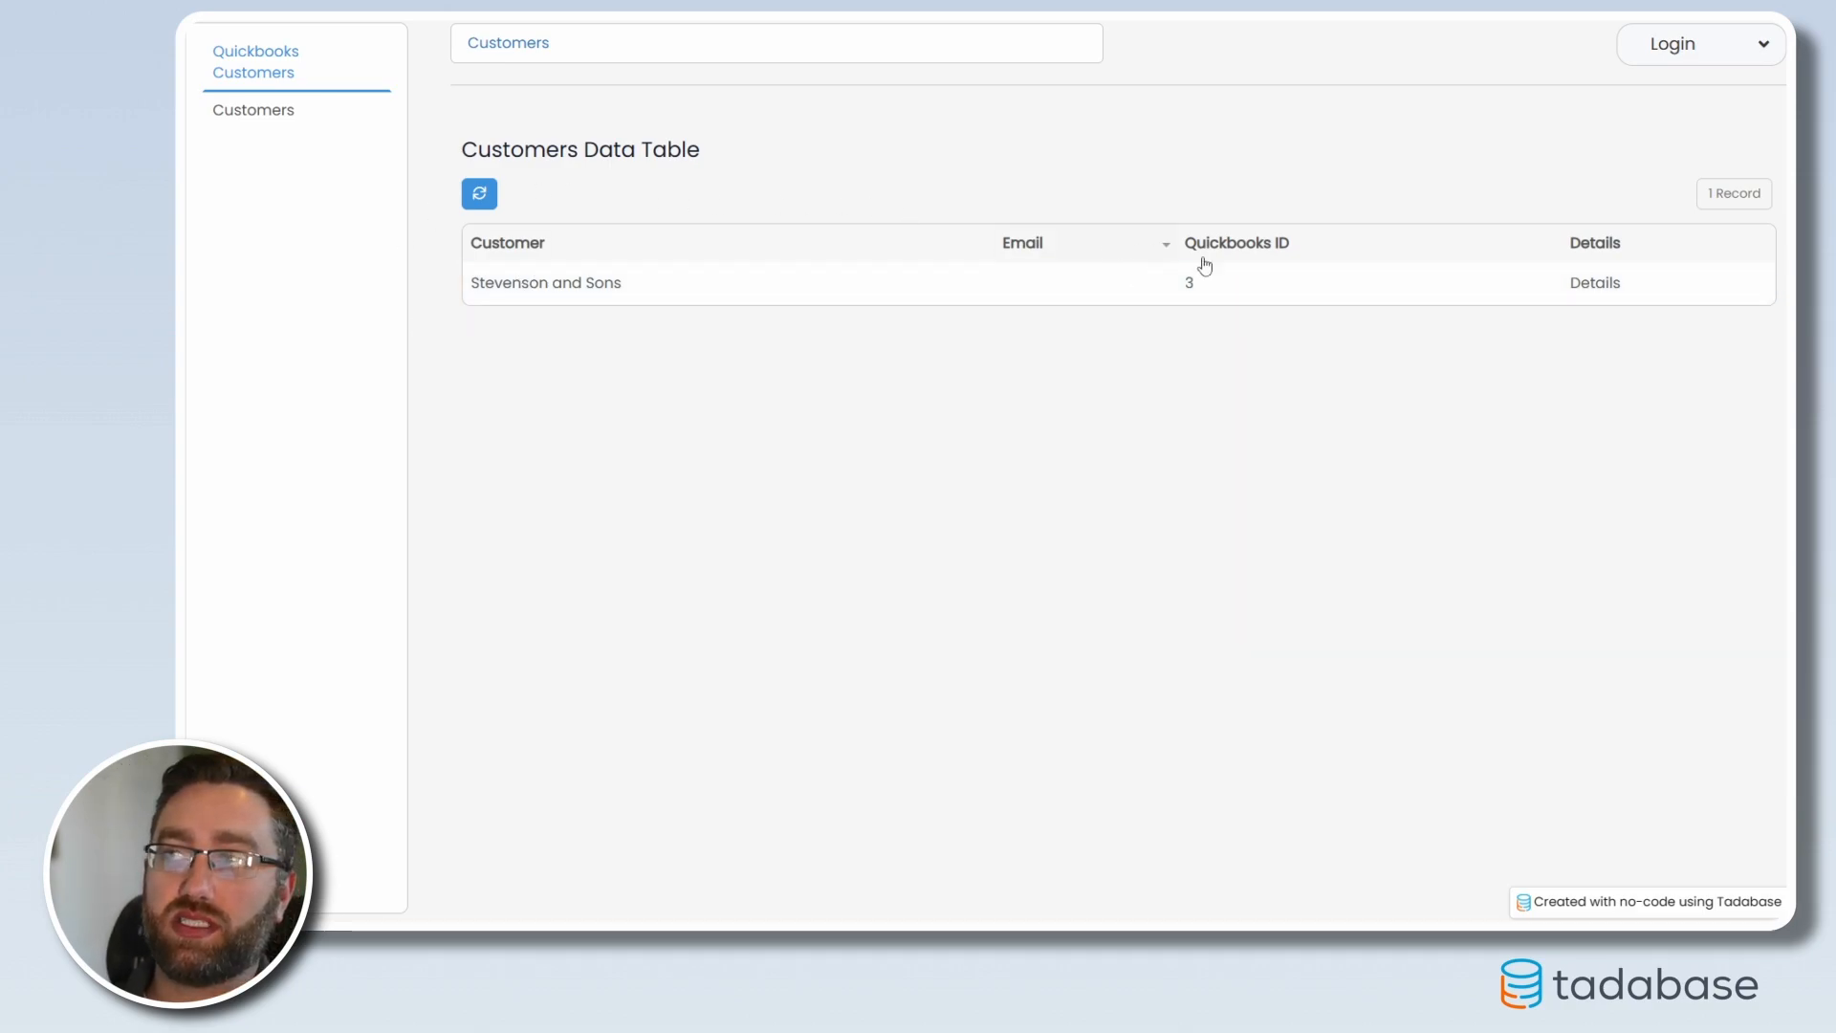
pyautogui.click(1589, 285)
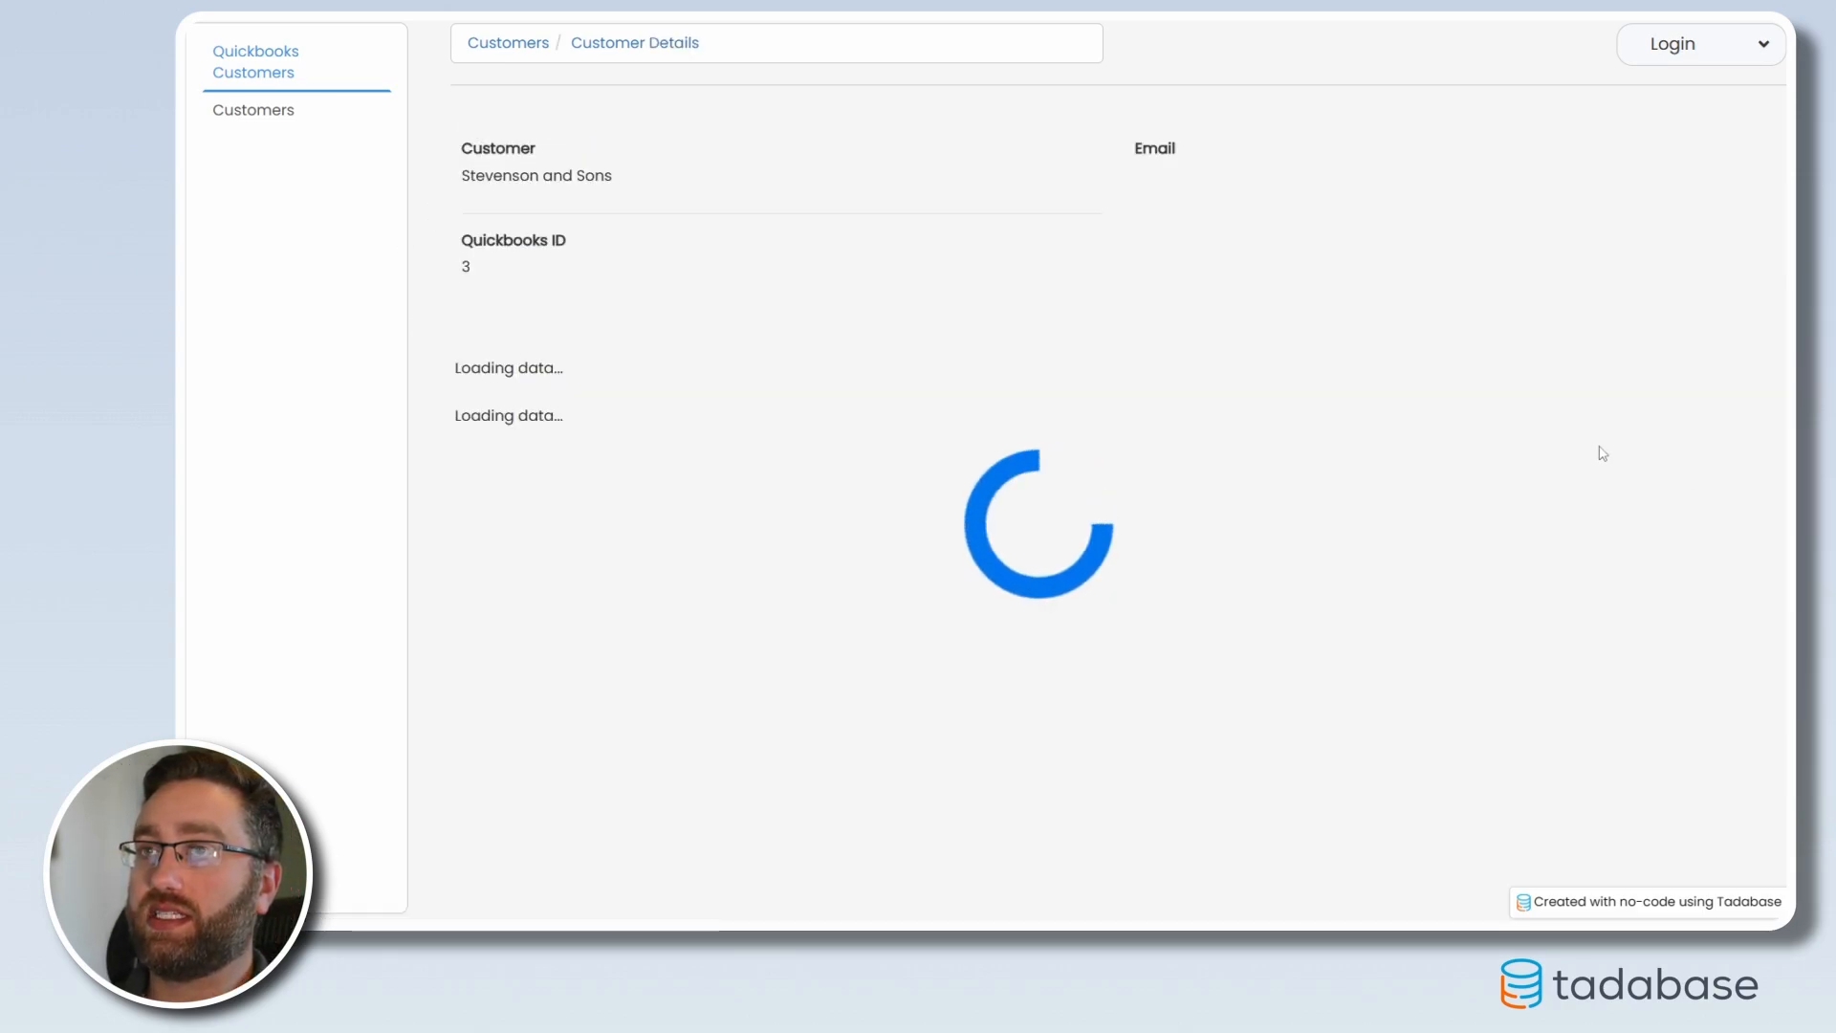
# Highlight the QuickBooks customer fields and the saved customer's Quickbooks ID on the details page
pyautogui.moveTo(436, 369); pyautogui.dragTo(1325, 559)
pyautogui.click(1327, 560)
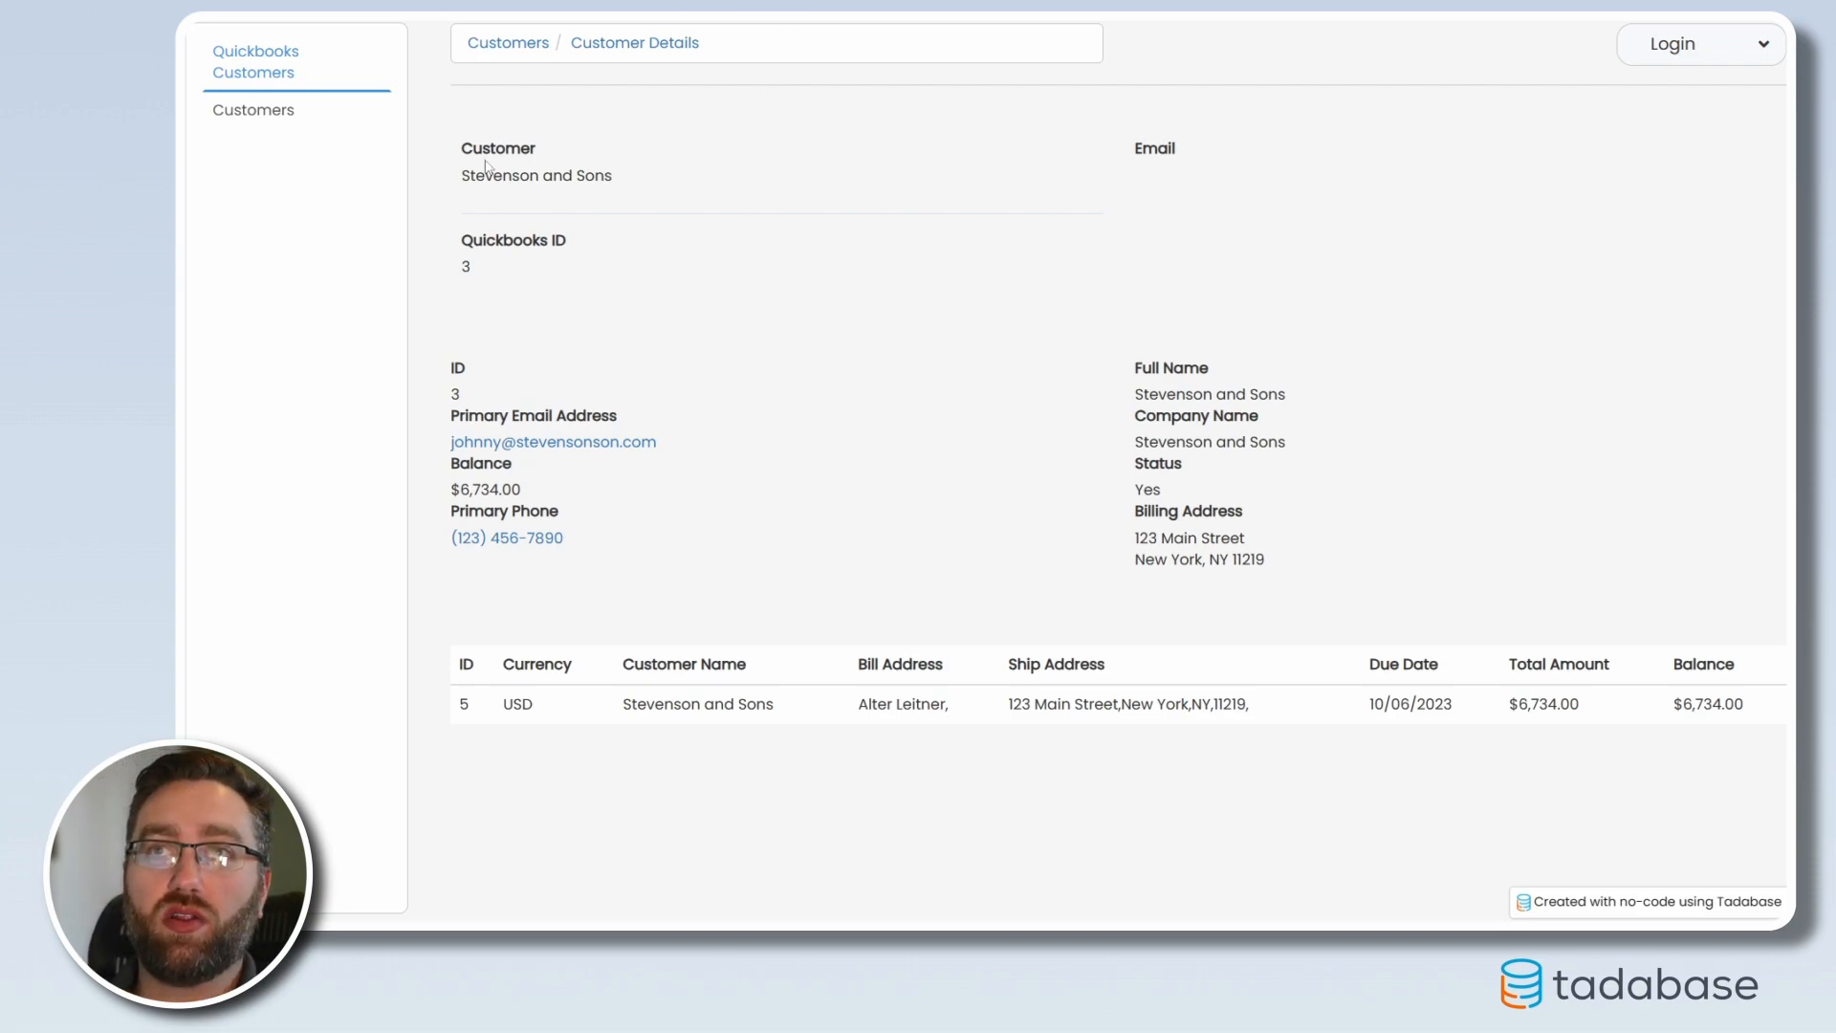
pyautogui.moveTo(459, 152); pyautogui.dragTo(634, 293)
pyautogui.click(598, 298)
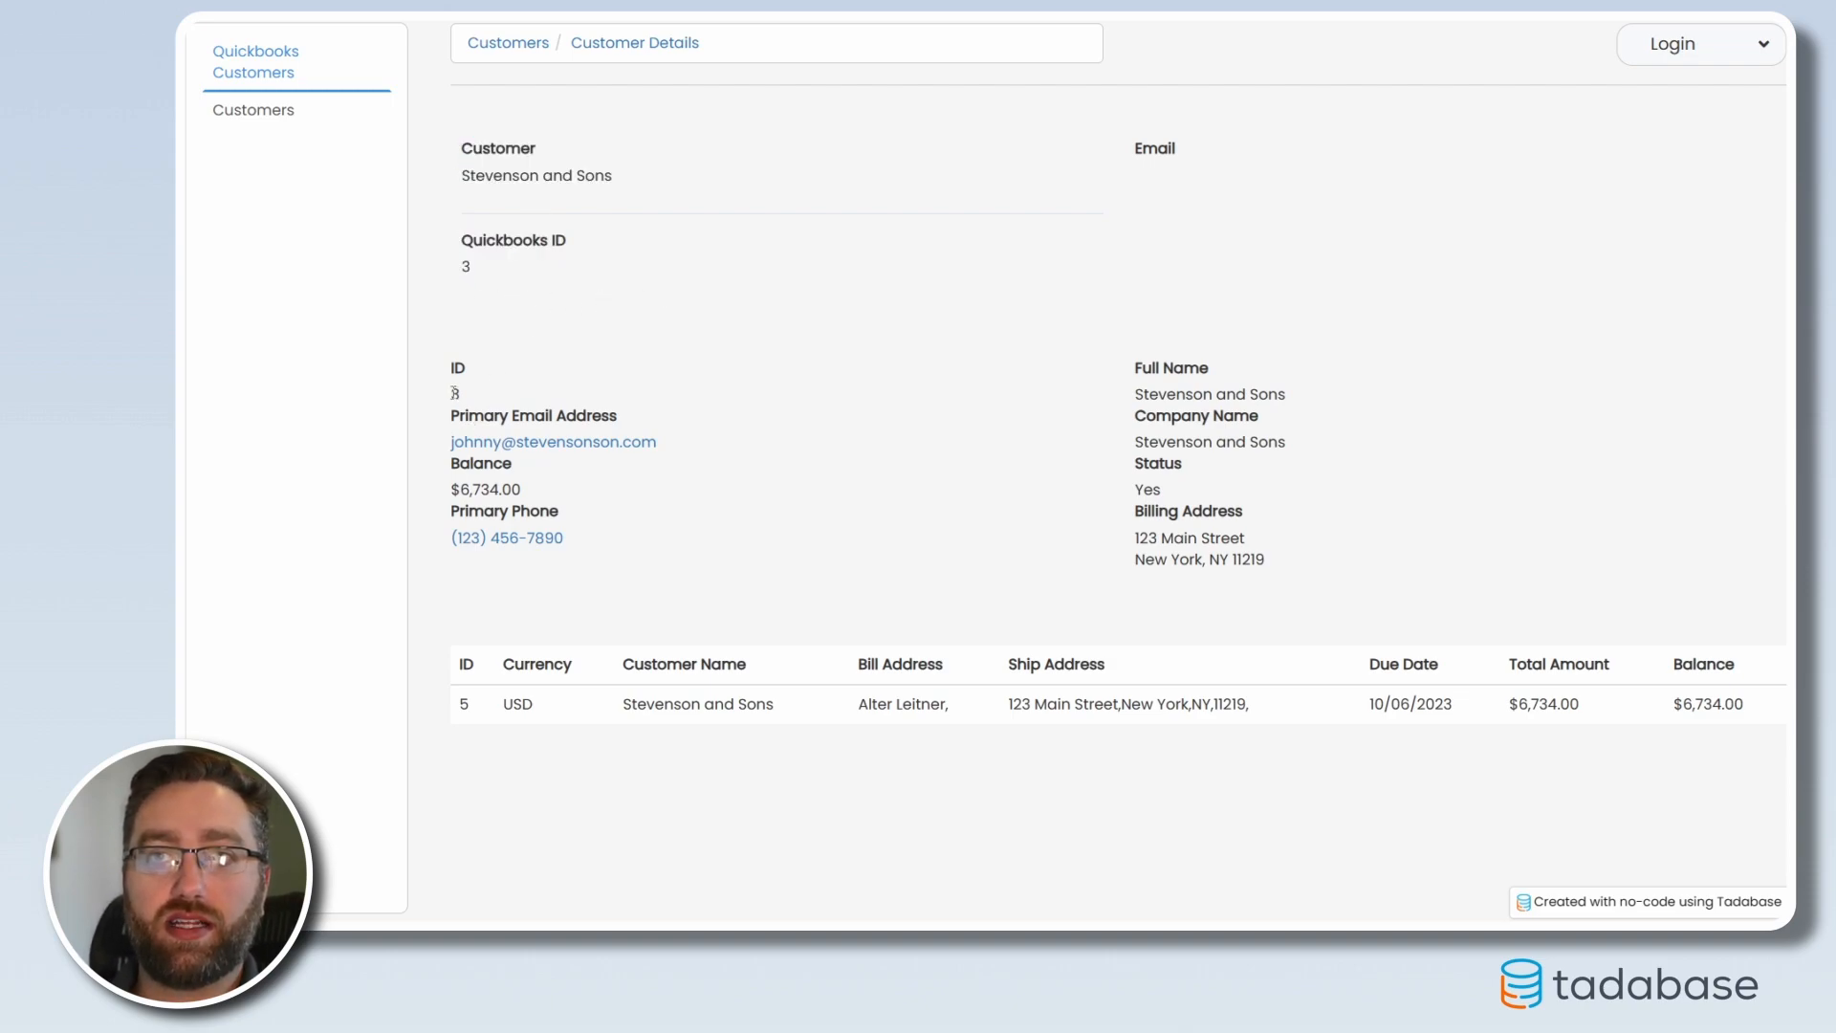